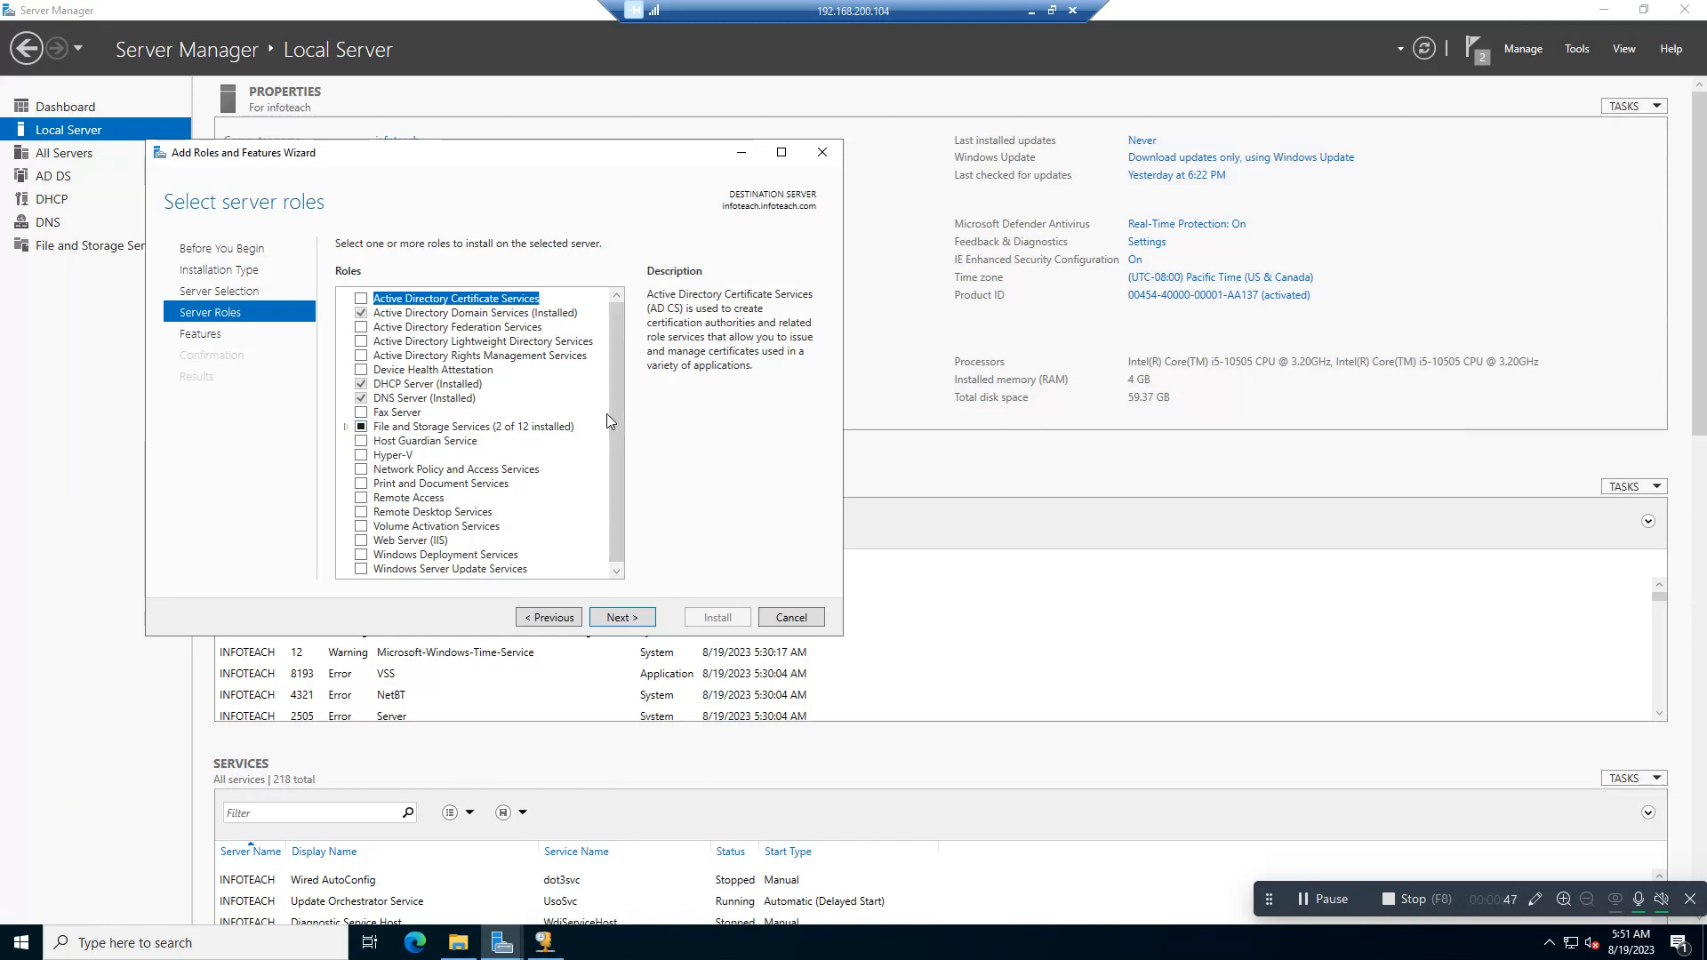
# Step: Check the File Server role under File and iSCSI Services in the server roles list, and cancel the wizard
pyautogui.moveTo(611, 424); pyautogui.dragTo(613, 483)
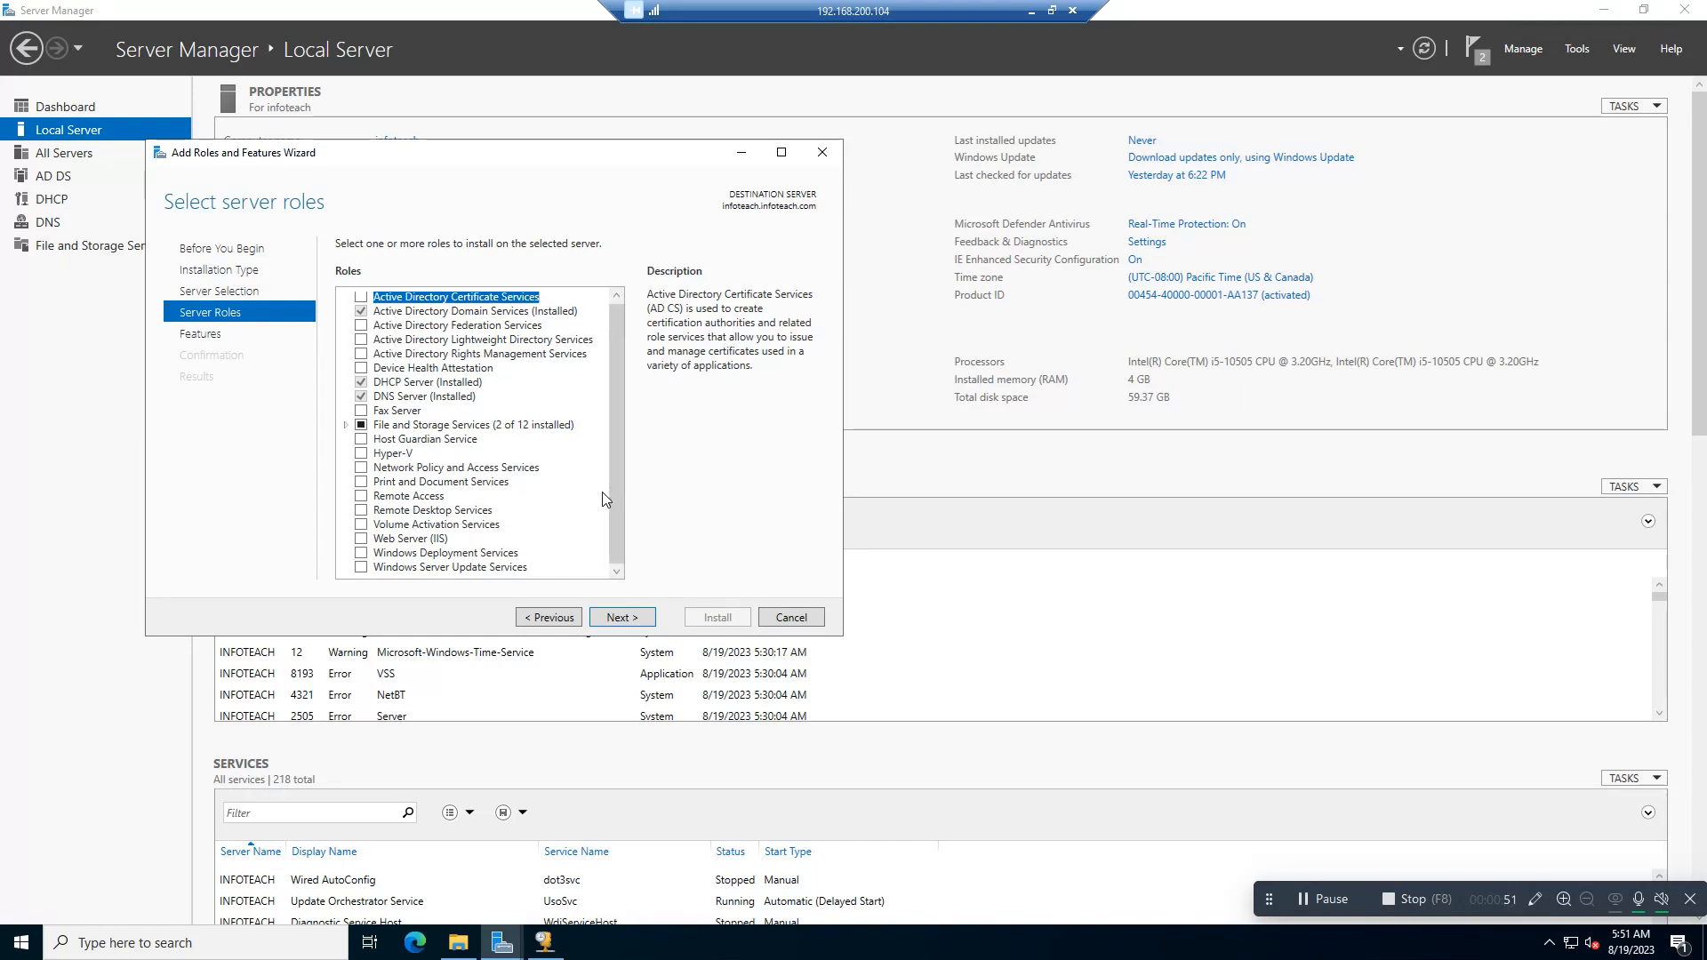
pyautogui.click(347, 427)
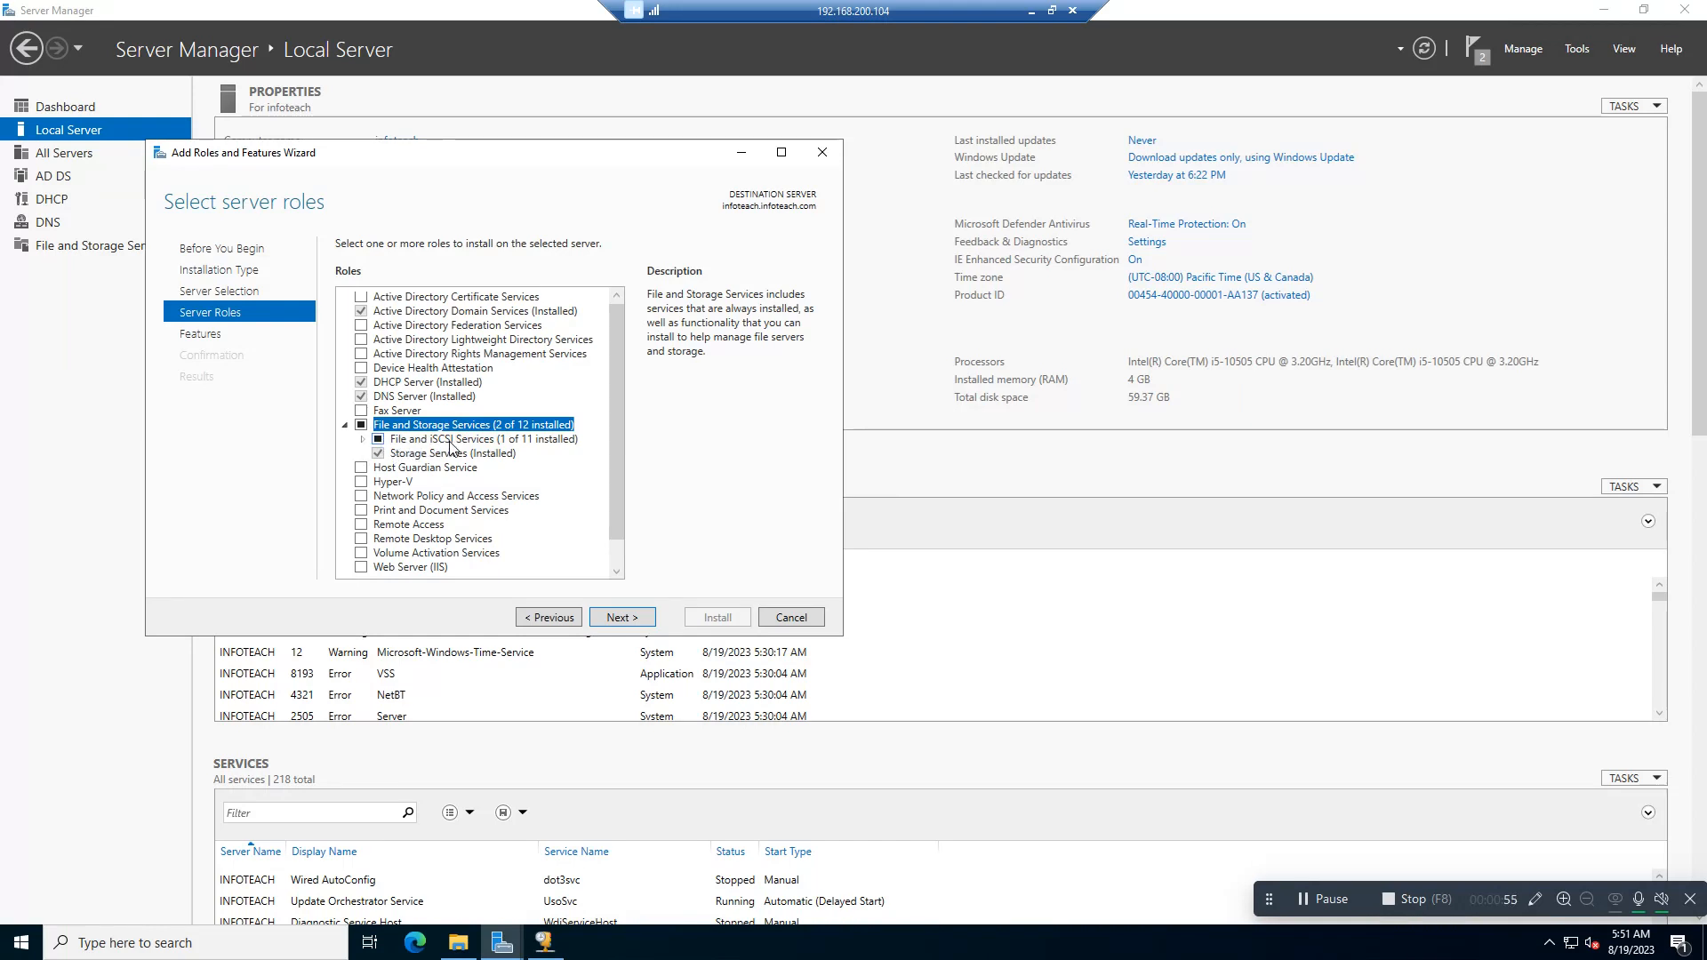
pyautogui.click(363, 439)
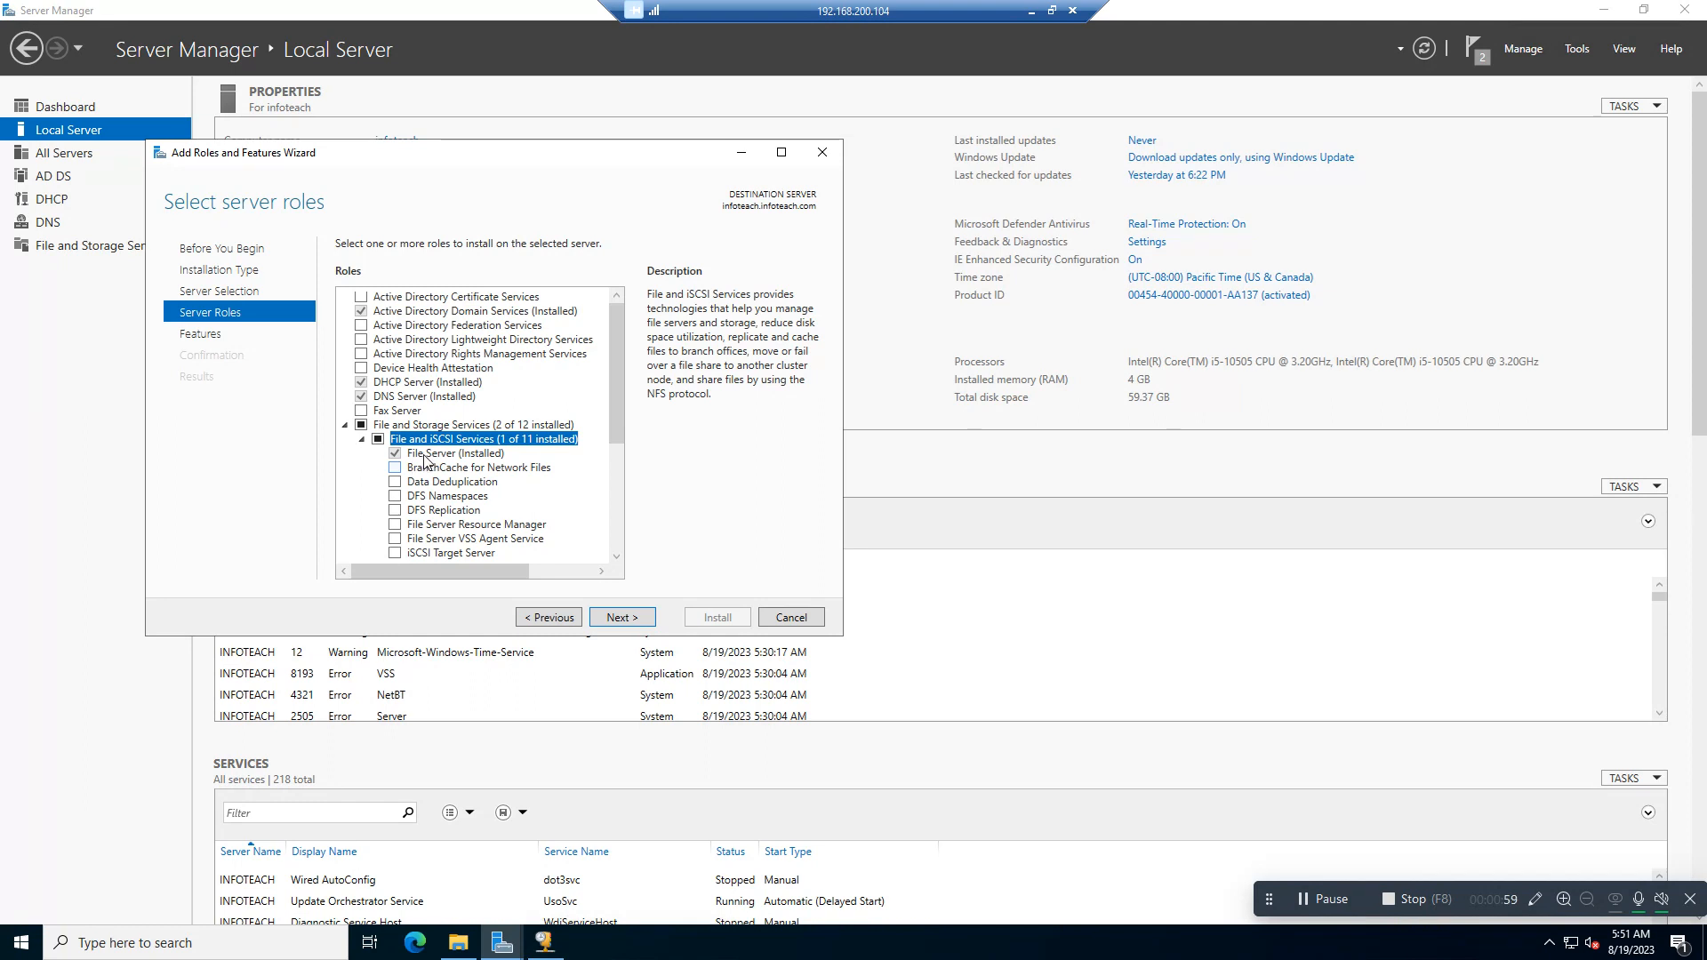
pyautogui.click(394, 457)
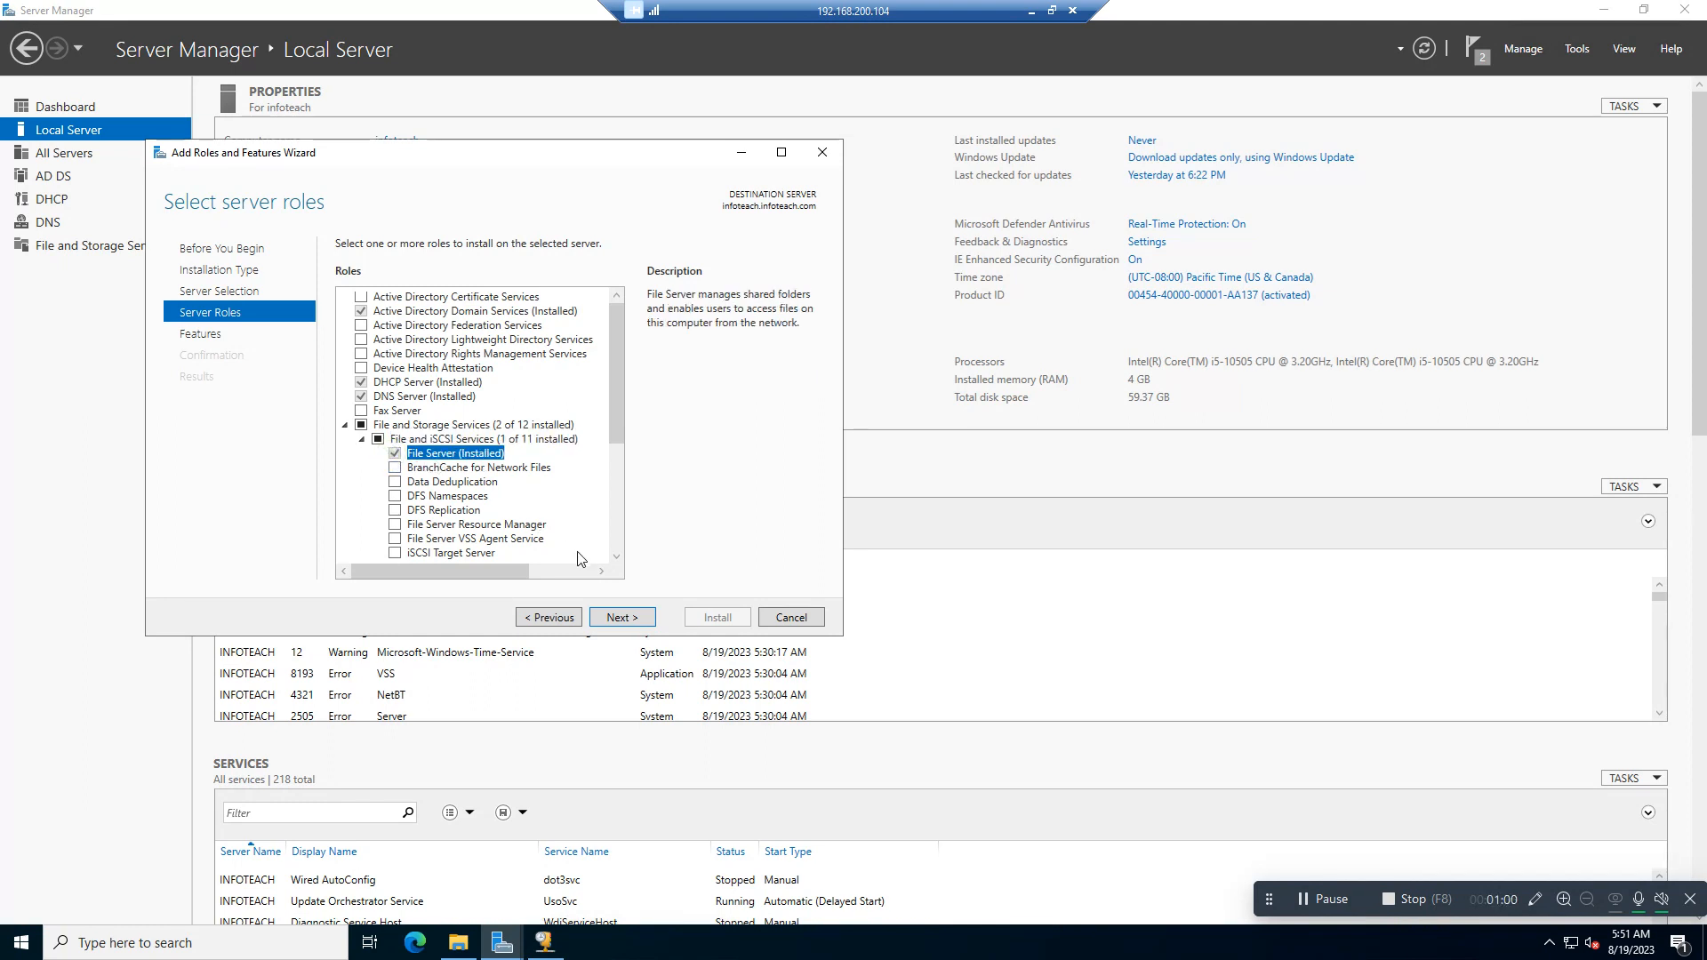
pyautogui.click(622, 619)
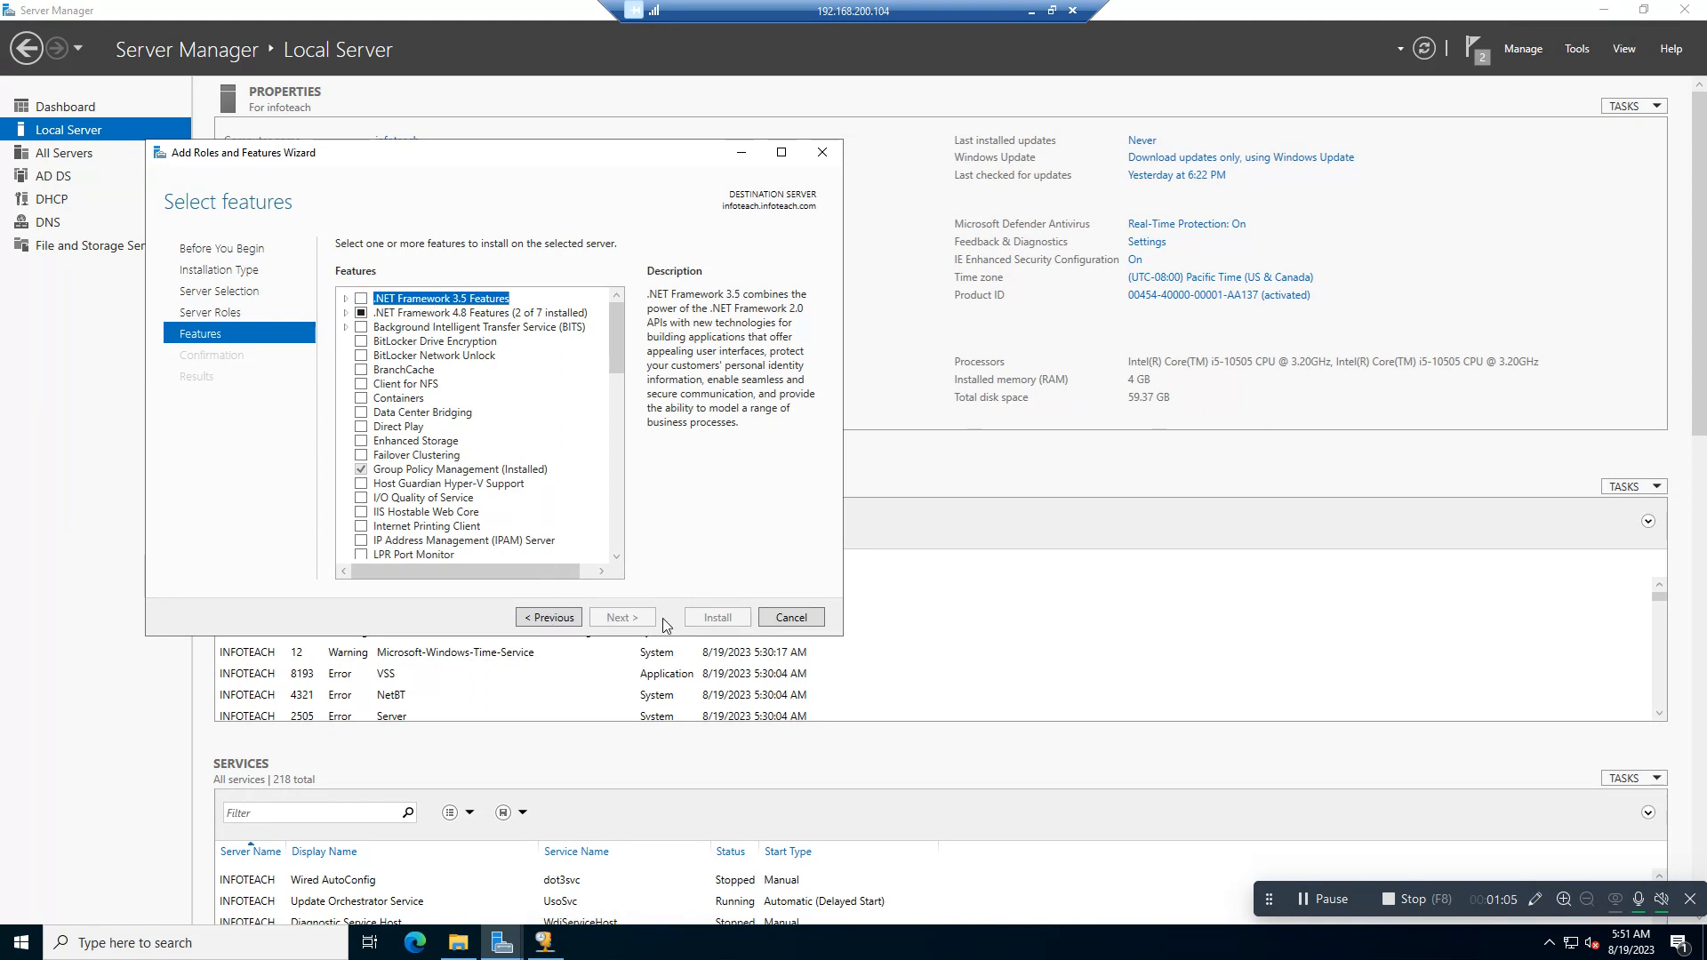
pyautogui.click(775, 621)
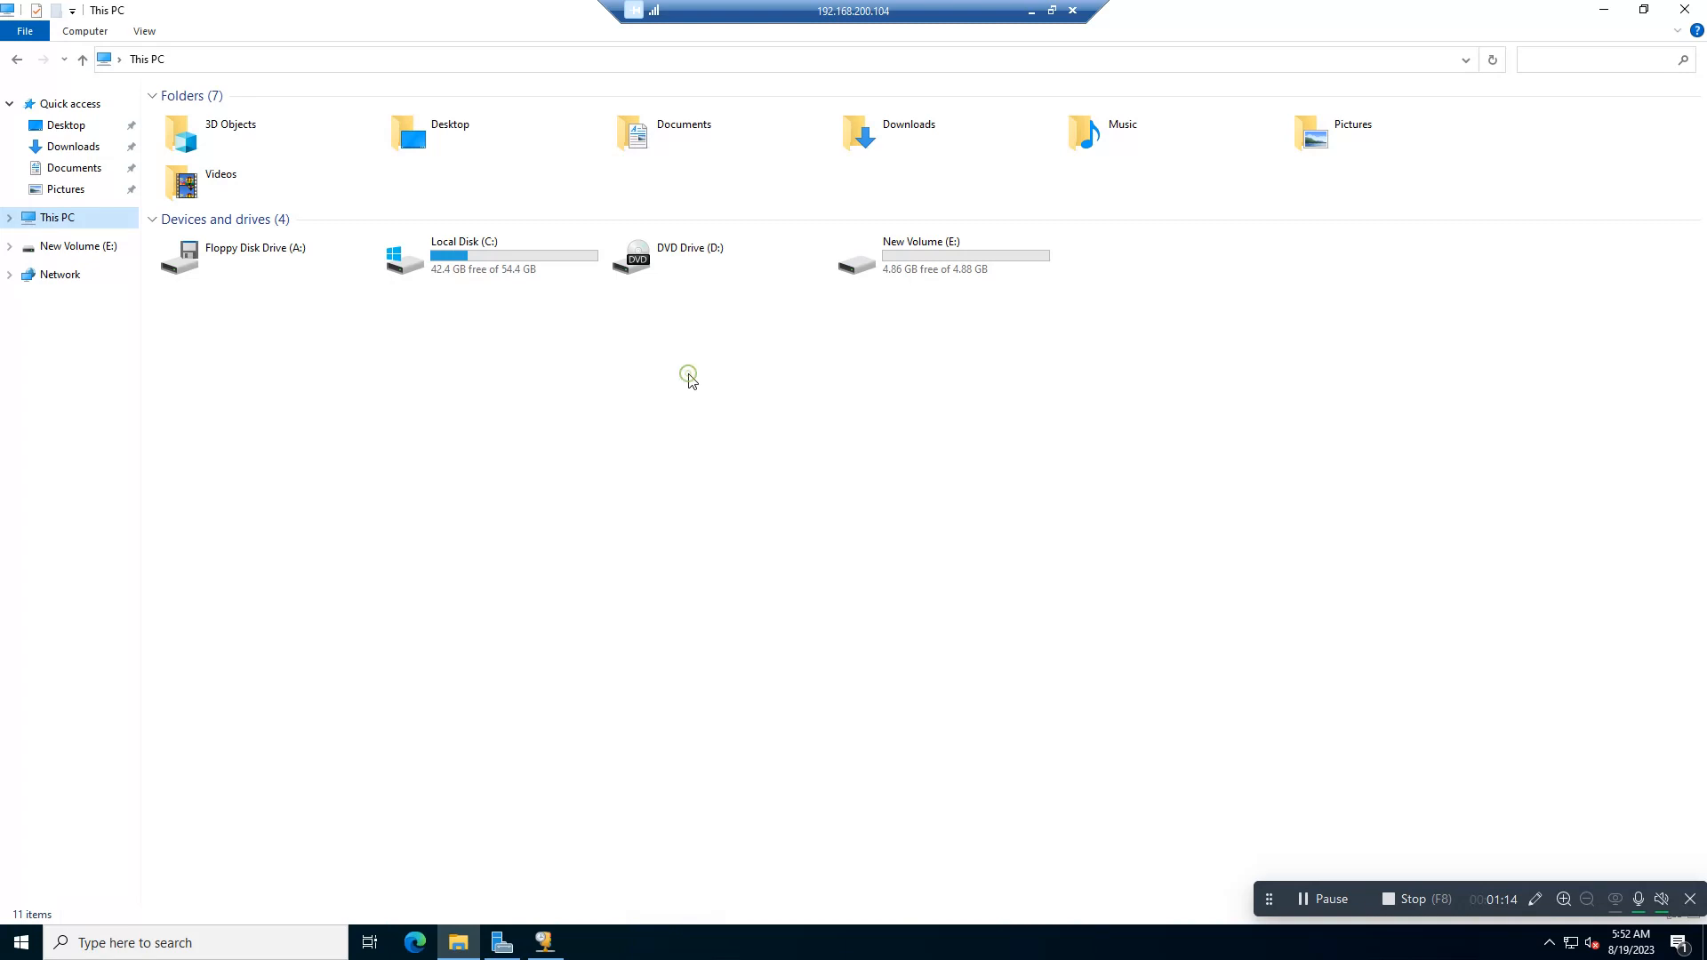
# Step: Review the Services detail view for File and Storage Services on the Server Manager dashboard, and close it
pyautogui.click(688, 374)
pyautogui.click(501, 946)
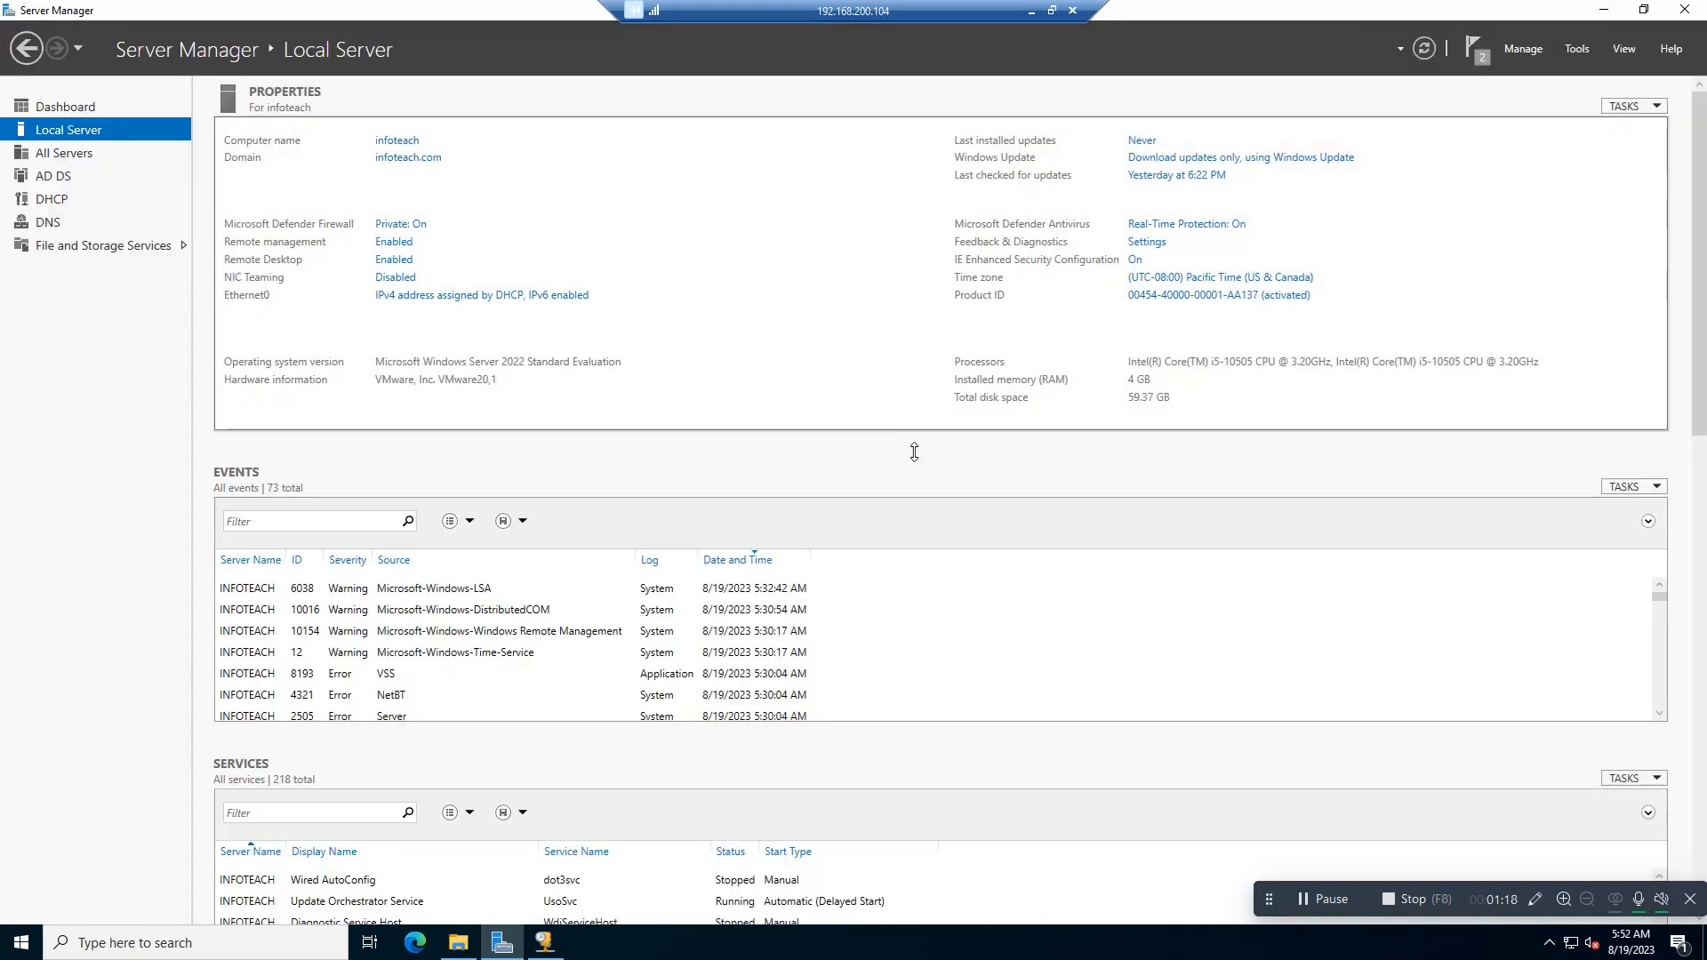
pyautogui.click(73, 107)
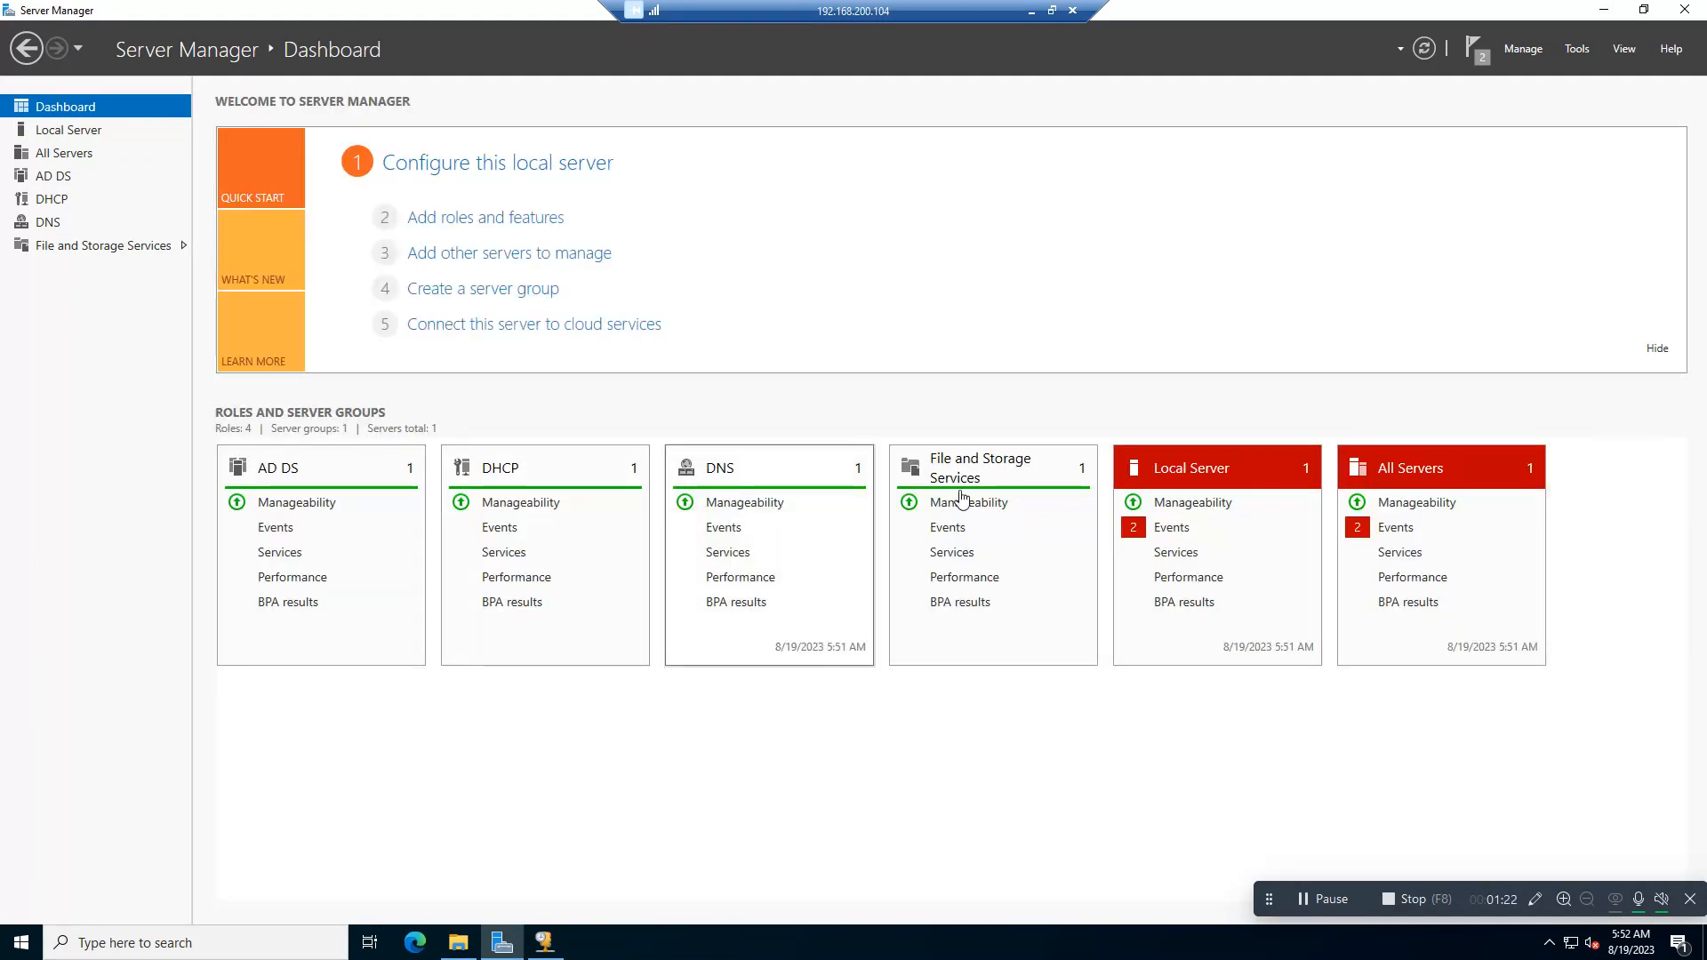
pyautogui.click(952, 556)
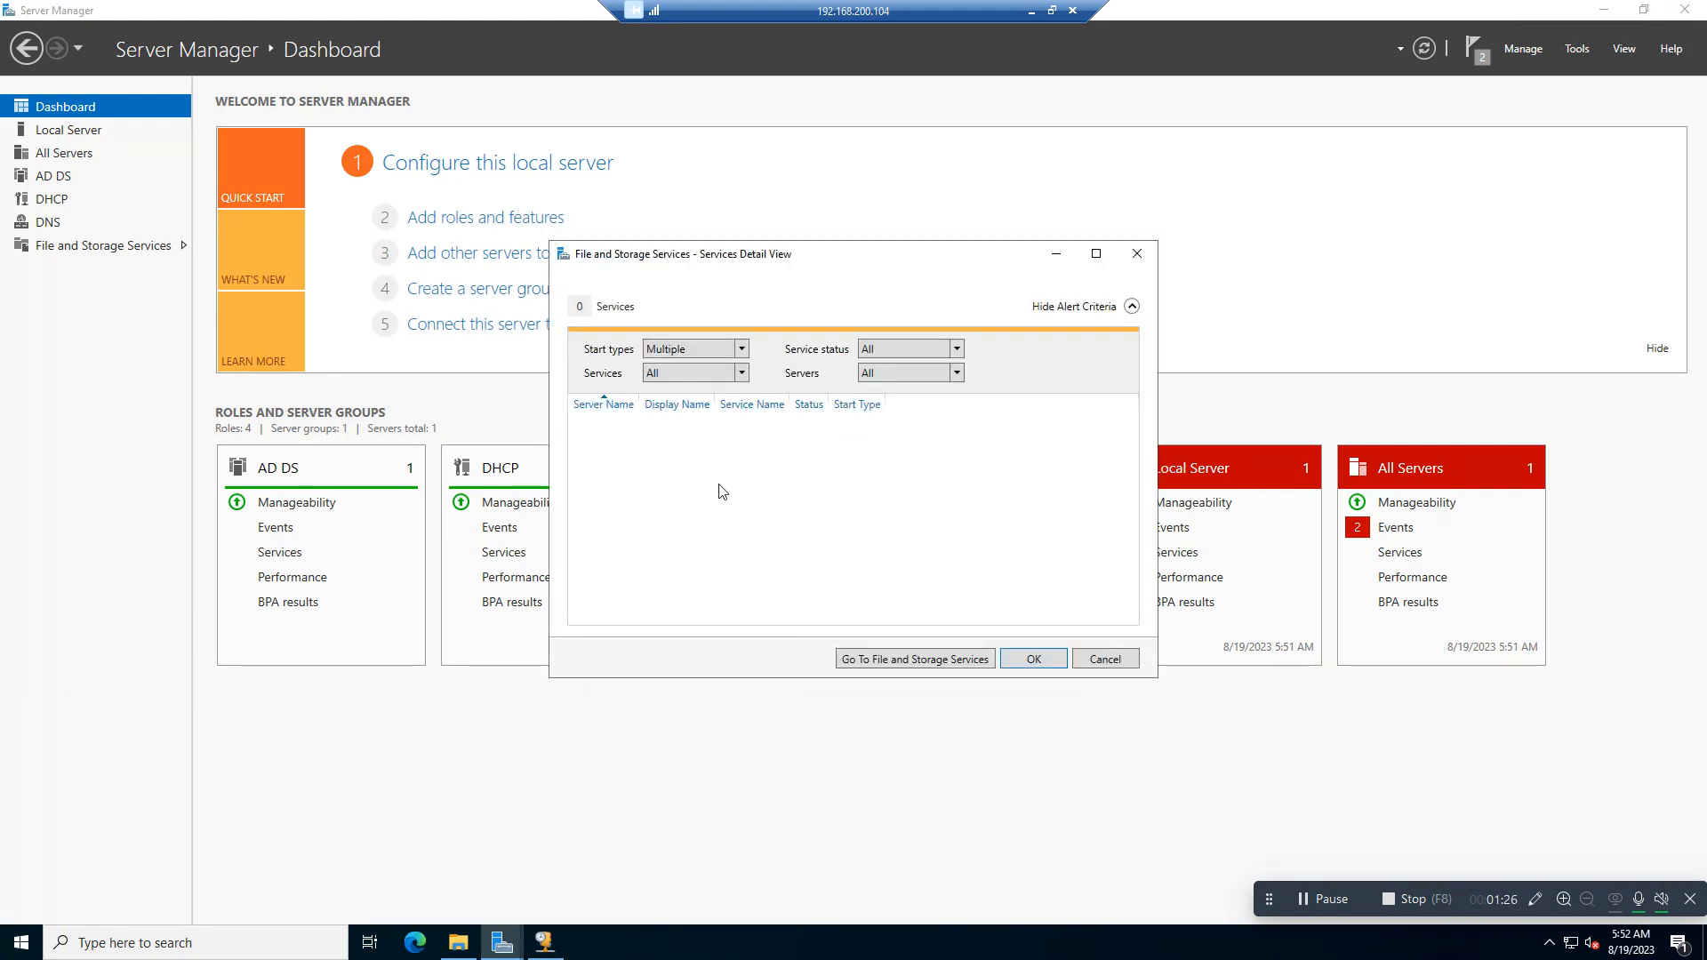
pyautogui.click(1137, 254)
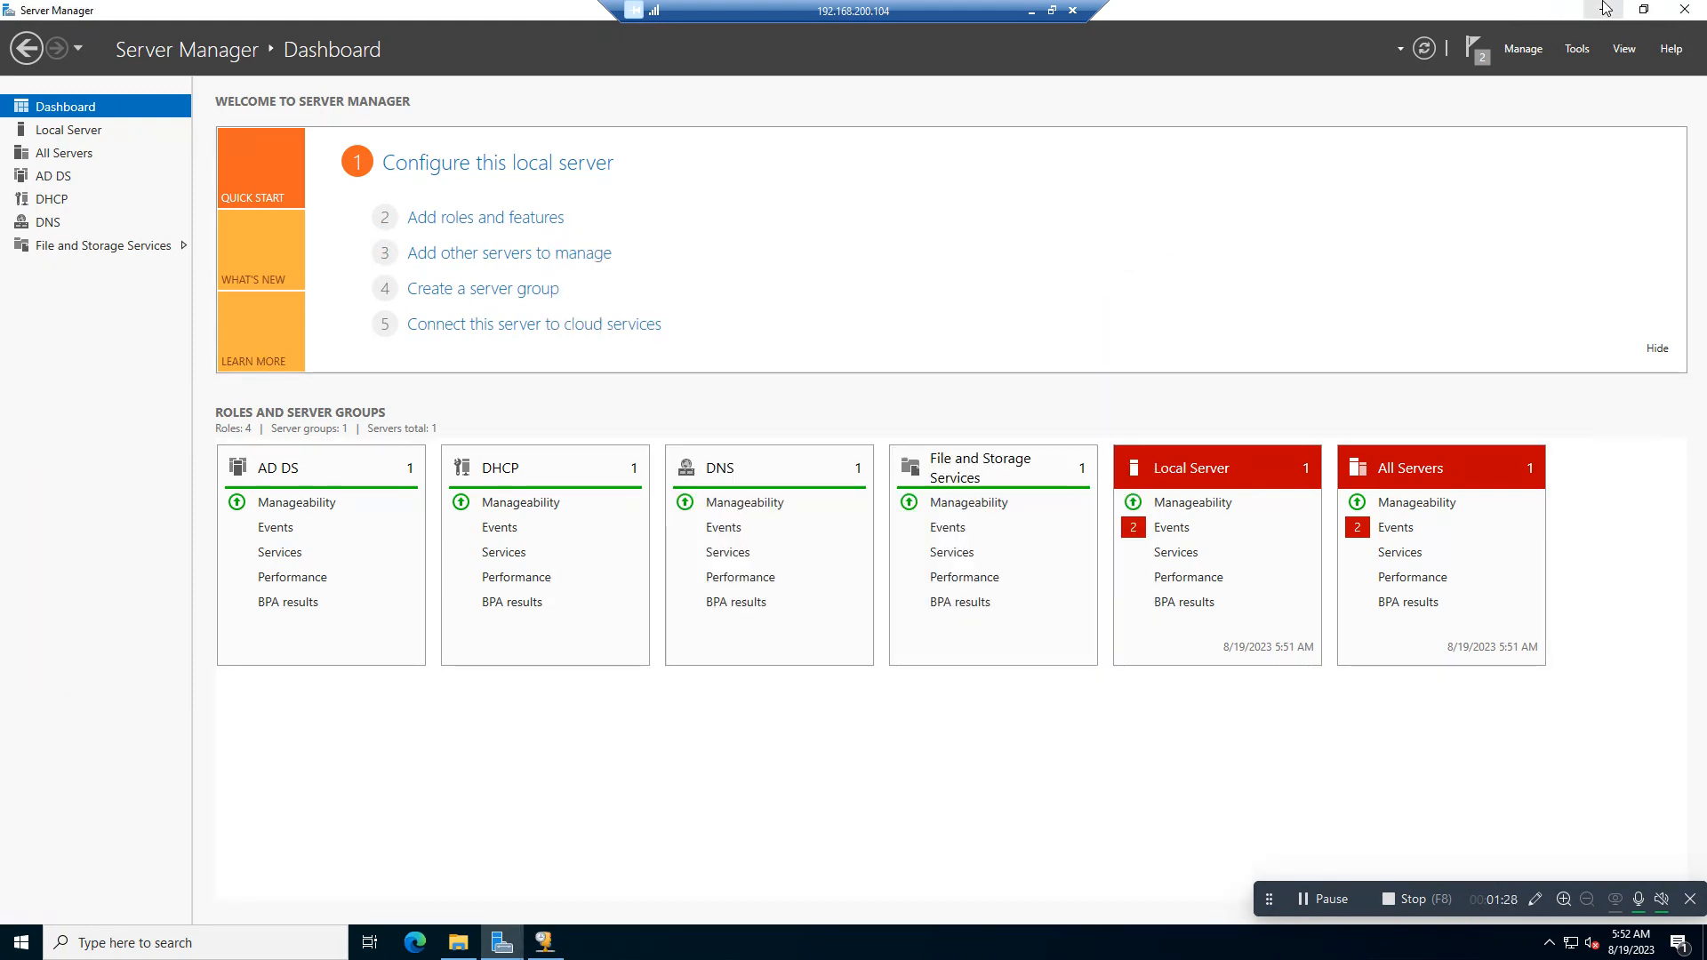
# Step: In File Explorer, enable folder sharing for New Volume (E:) in its Advanced Sharing settings
pyautogui.press('super+e')
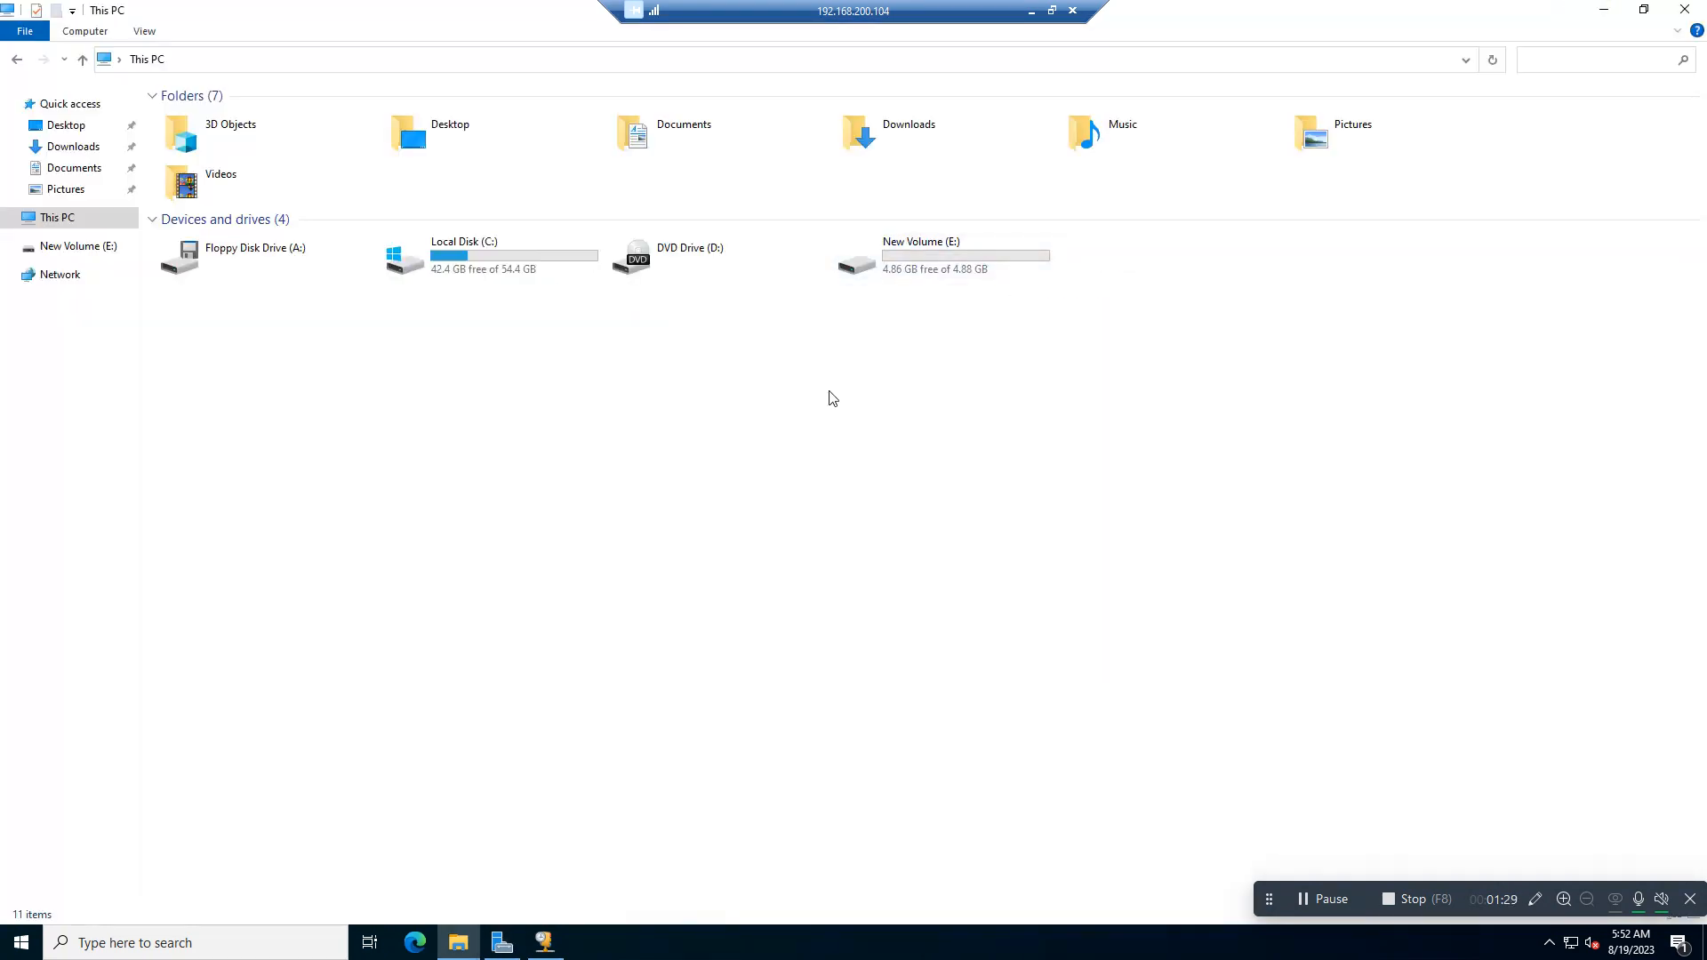
pyautogui.click(921, 249)
pyautogui.rightClick(920, 246)
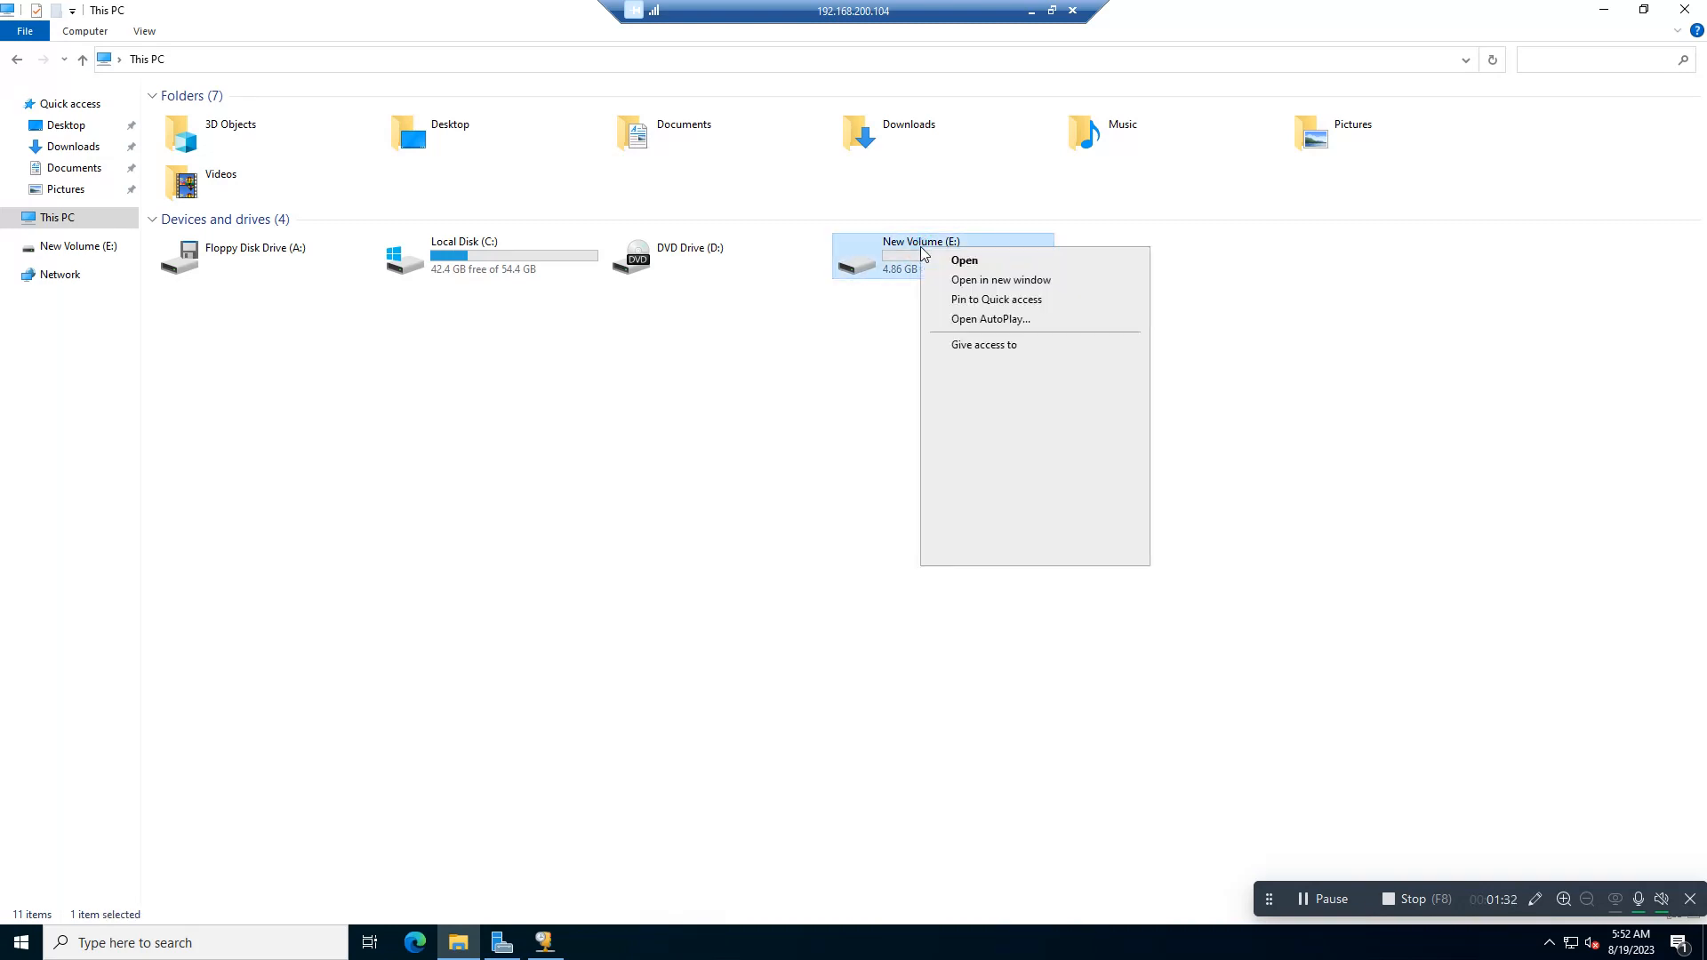
pyautogui.click(971, 556)
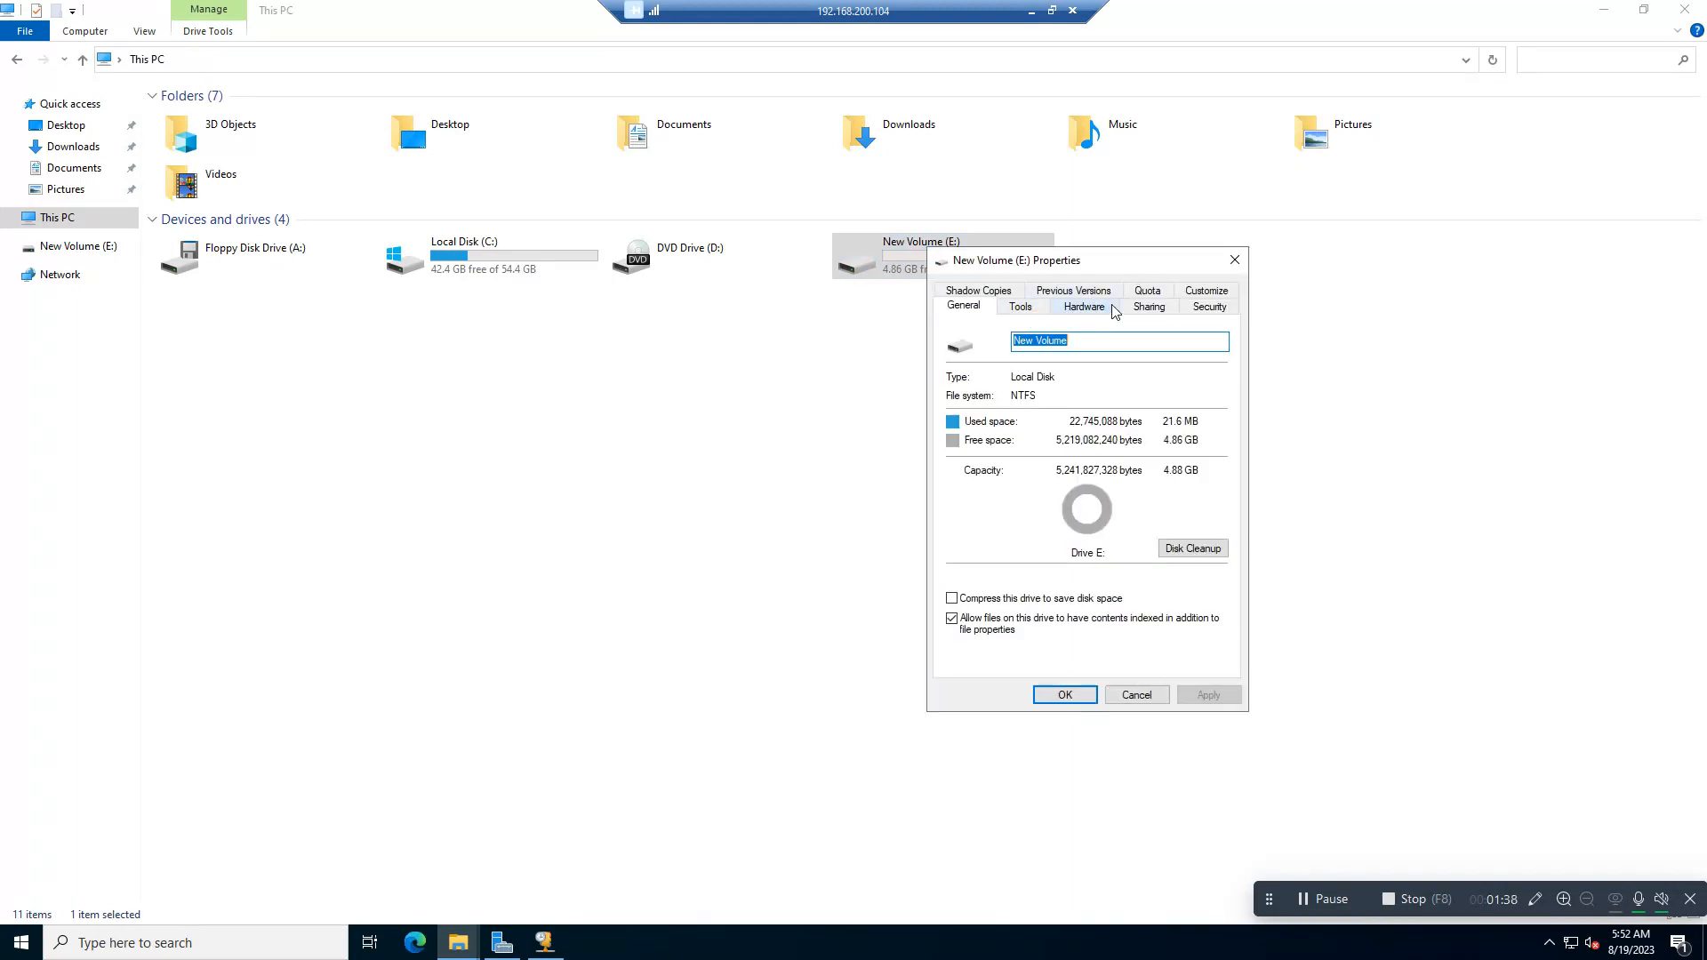
pyautogui.click(1148, 307)
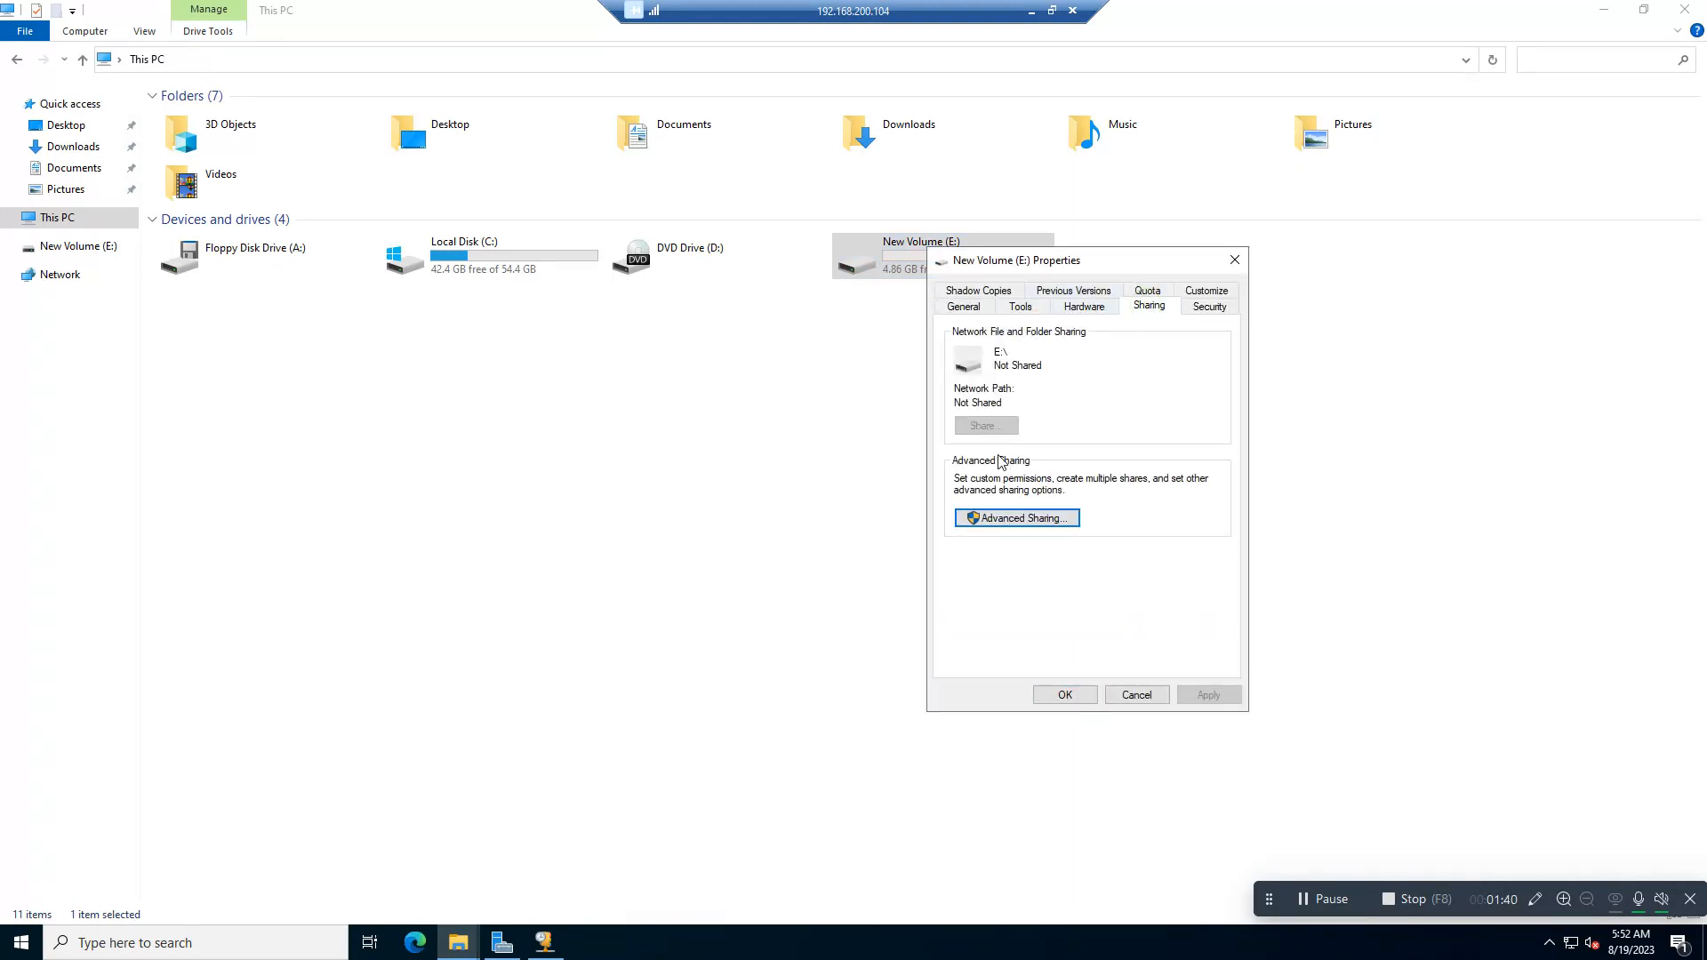
pyautogui.click(1010, 517)
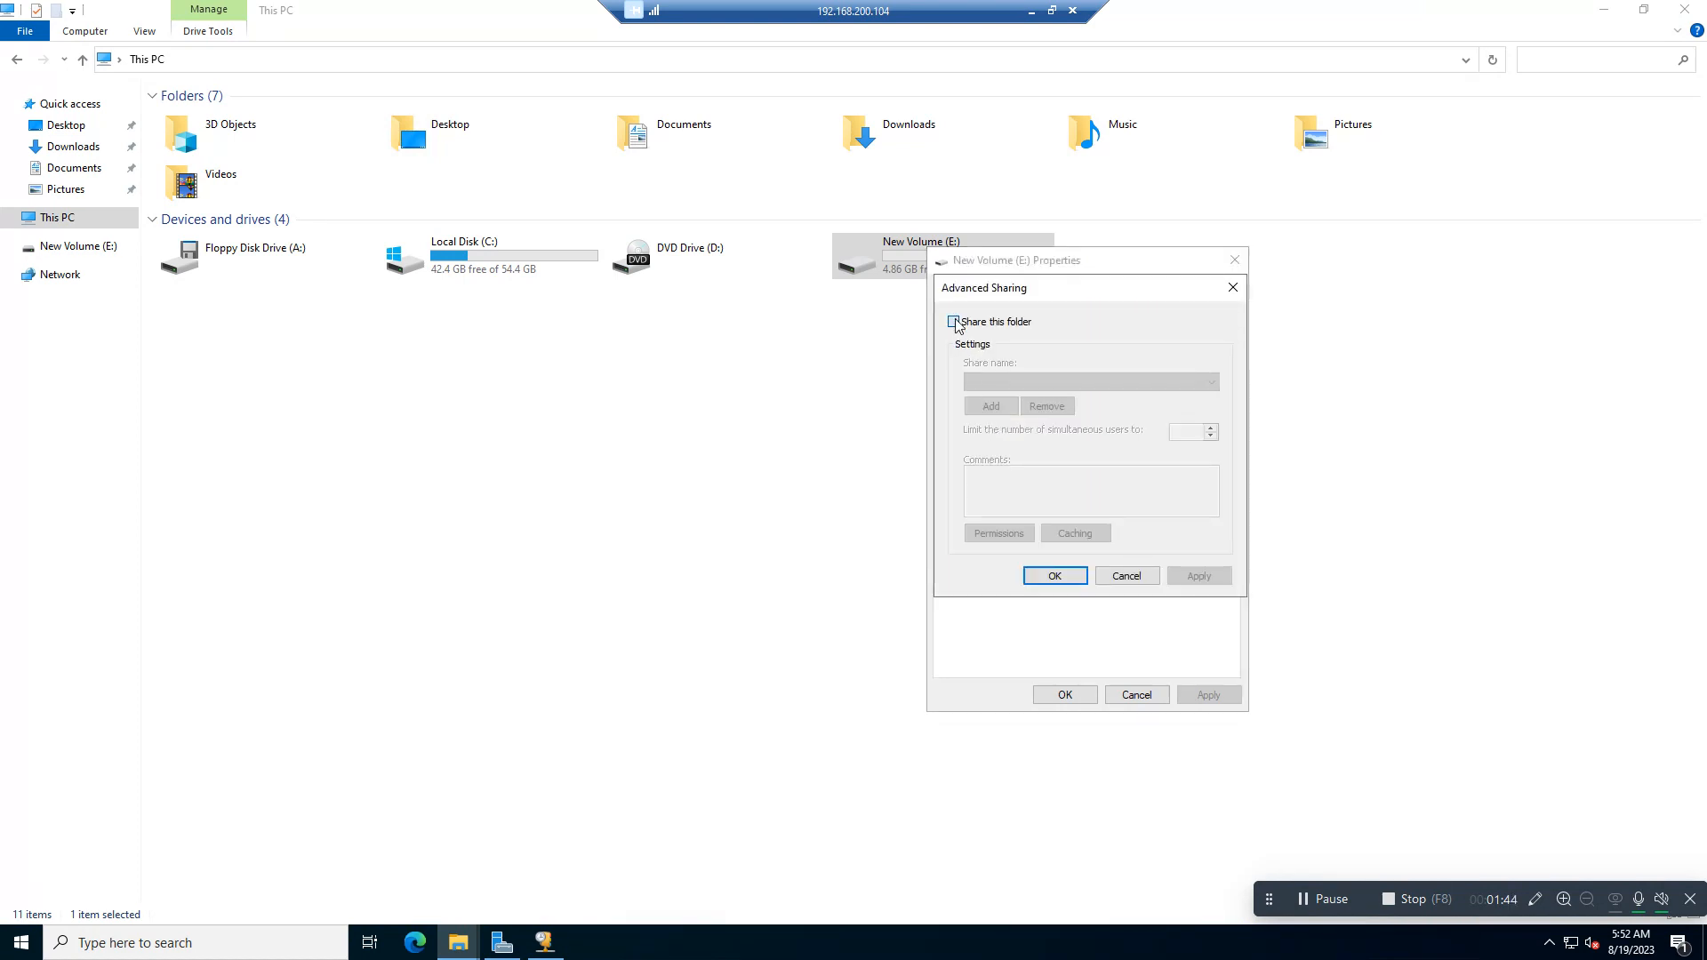
pyautogui.click(954, 322)
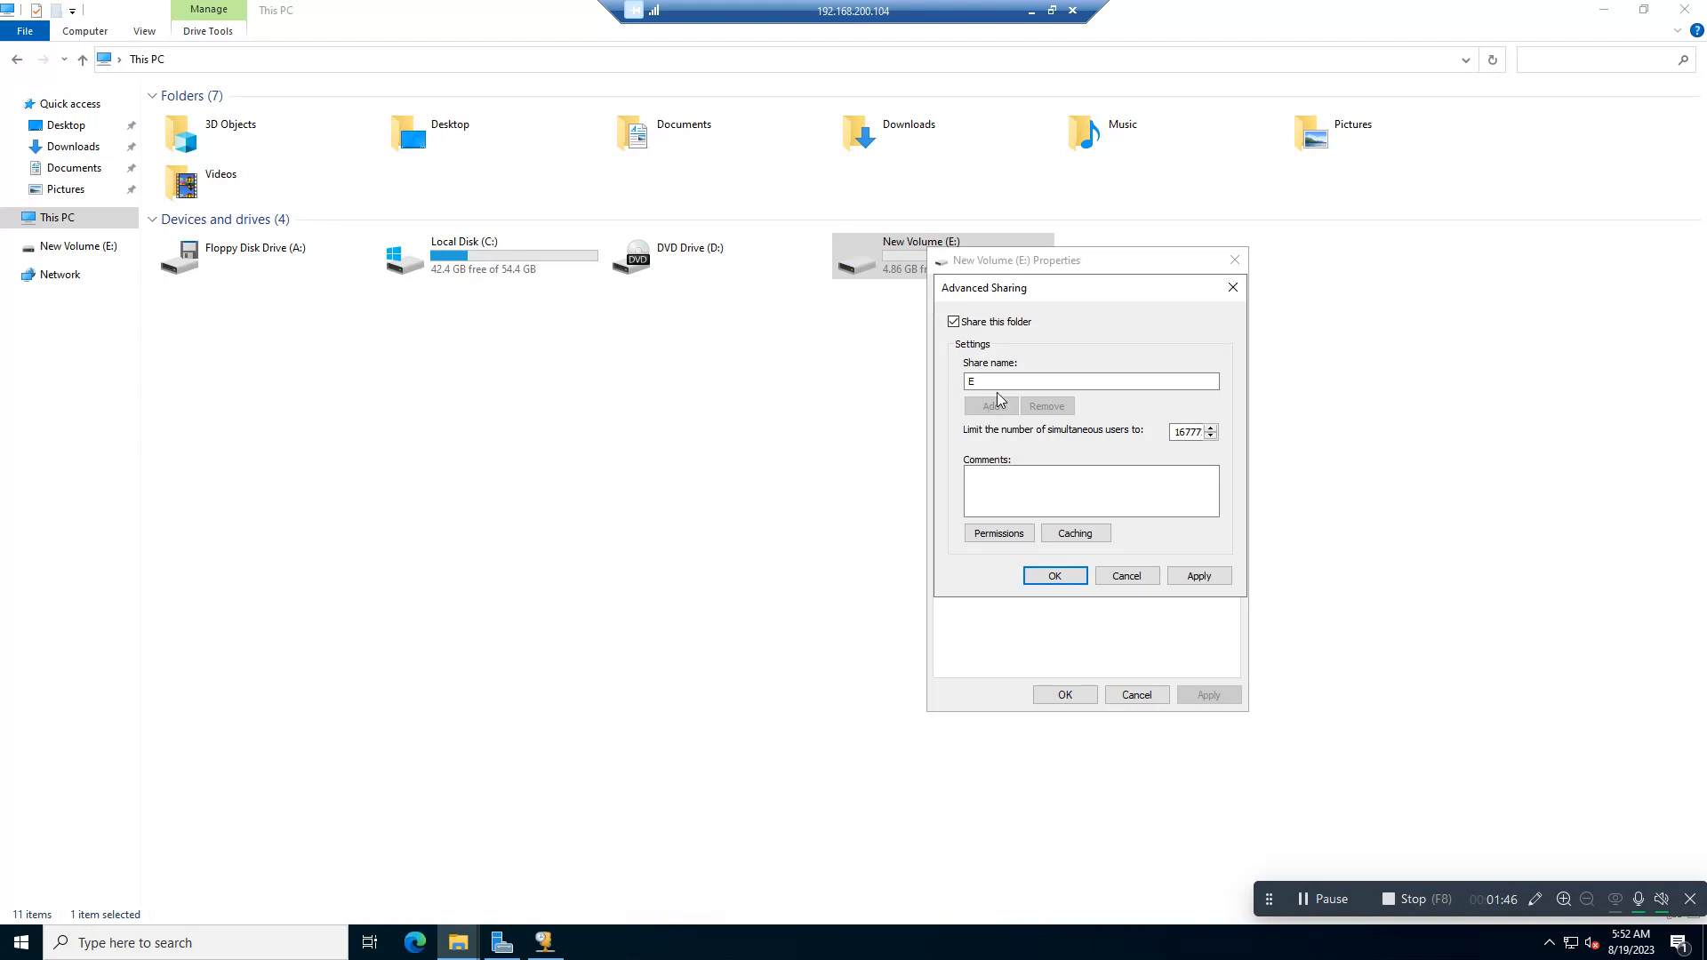
# Step: Allow Everyone Full Control in the share permissions of drive E:, and apply the sharing settings
pyautogui.click(1007, 536)
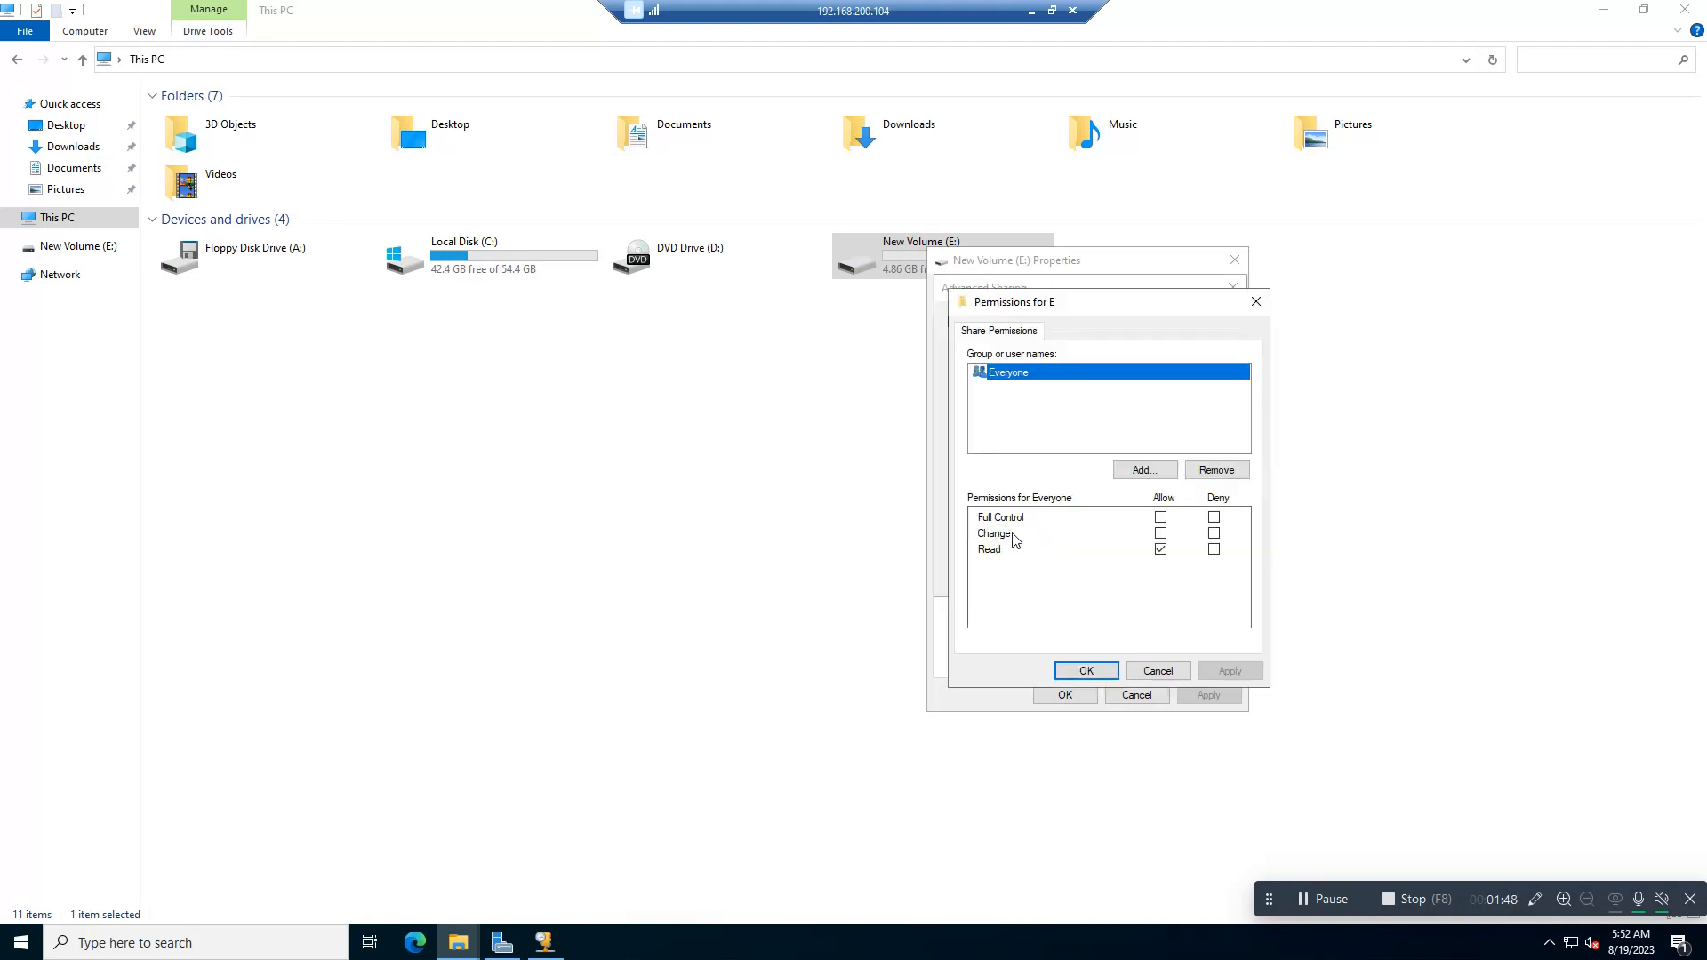
pyautogui.click(1160, 516)
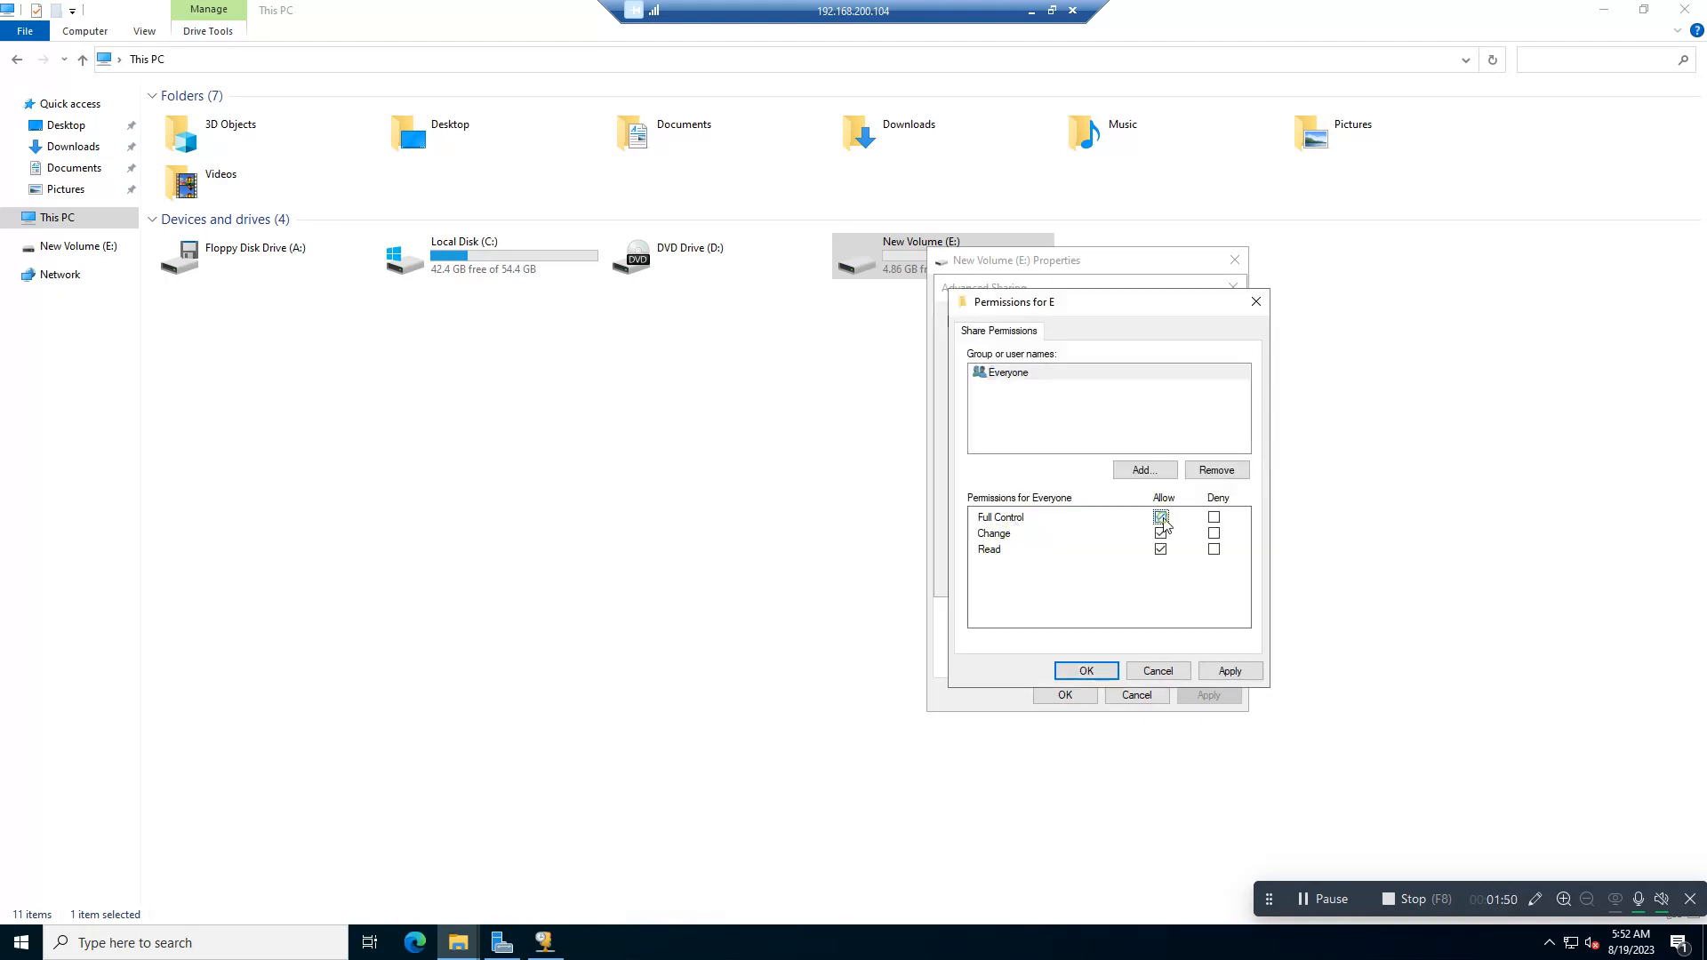
pyautogui.click(1229, 670)
pyautogui.click(1087, 670)
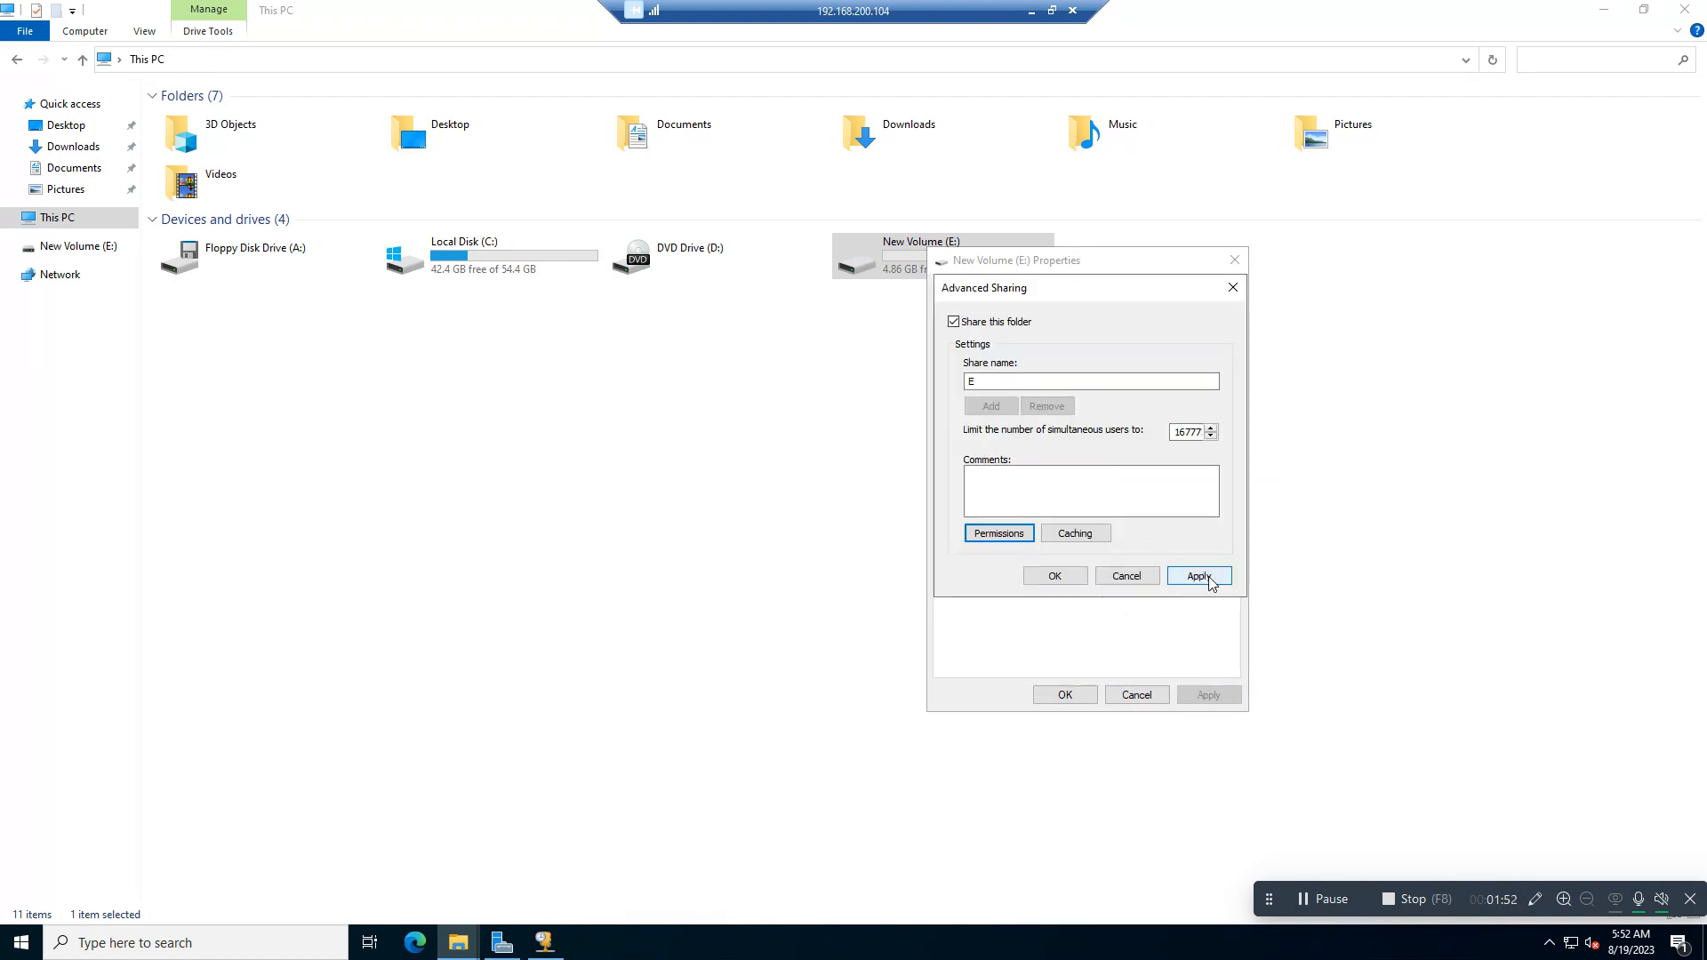
pyautogui.click(1201, 577)
pyautogui.click(1054, 578)
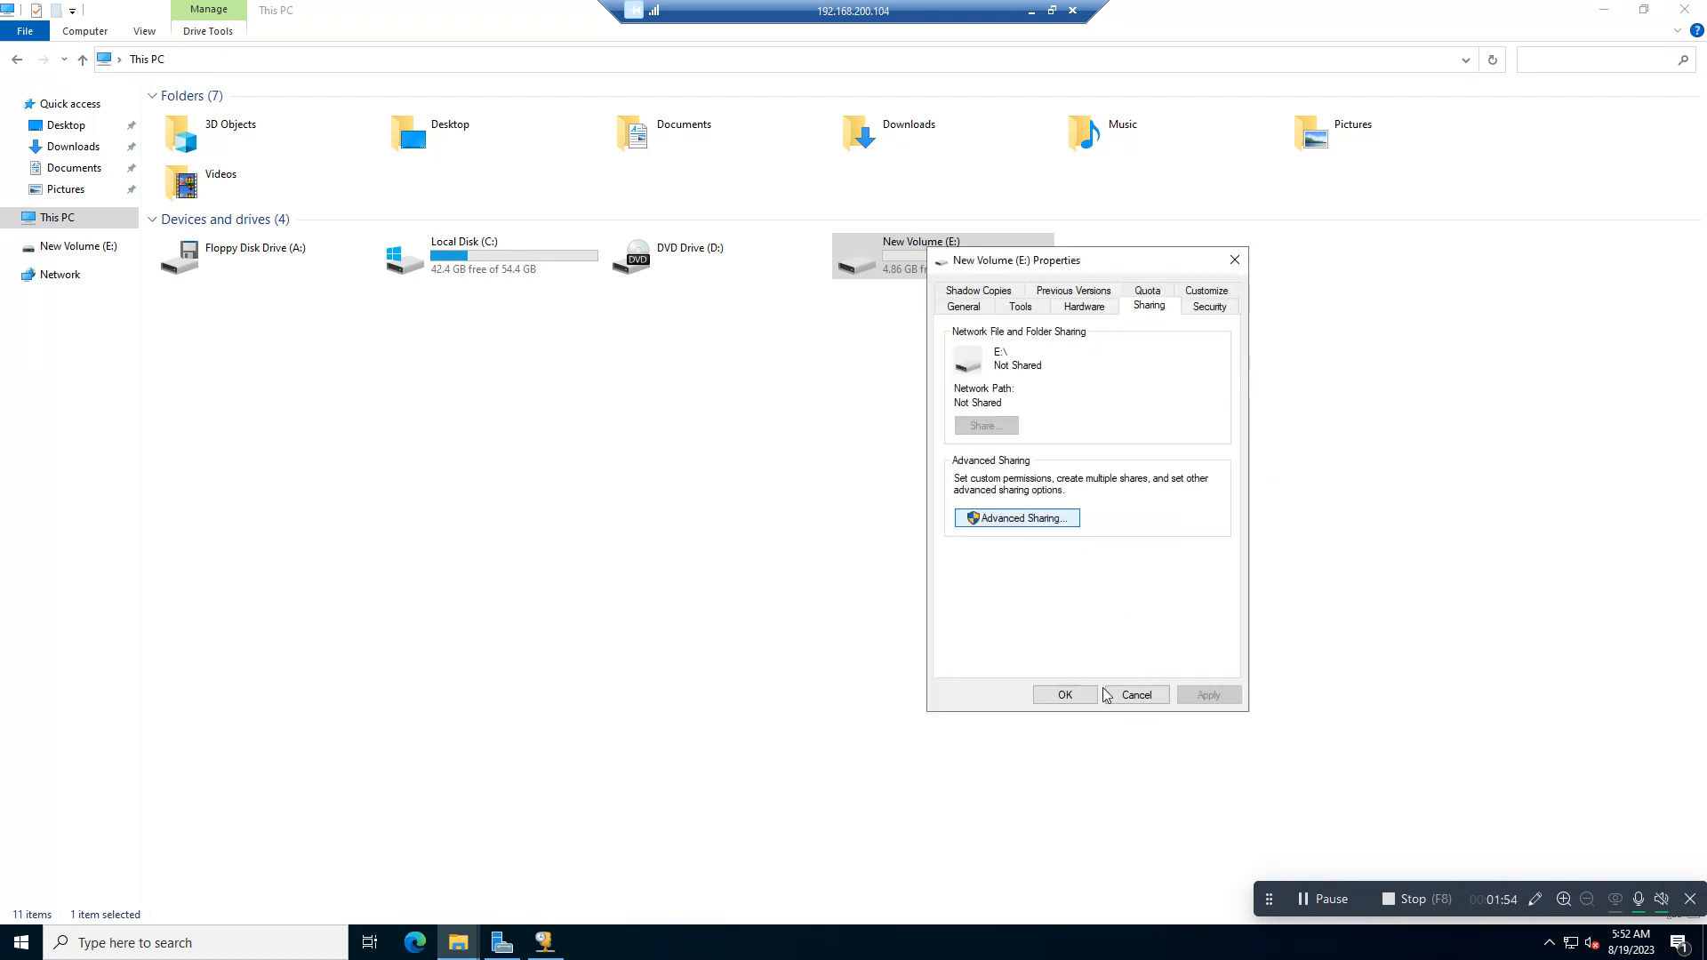
pyautogui.click(1071, 696)
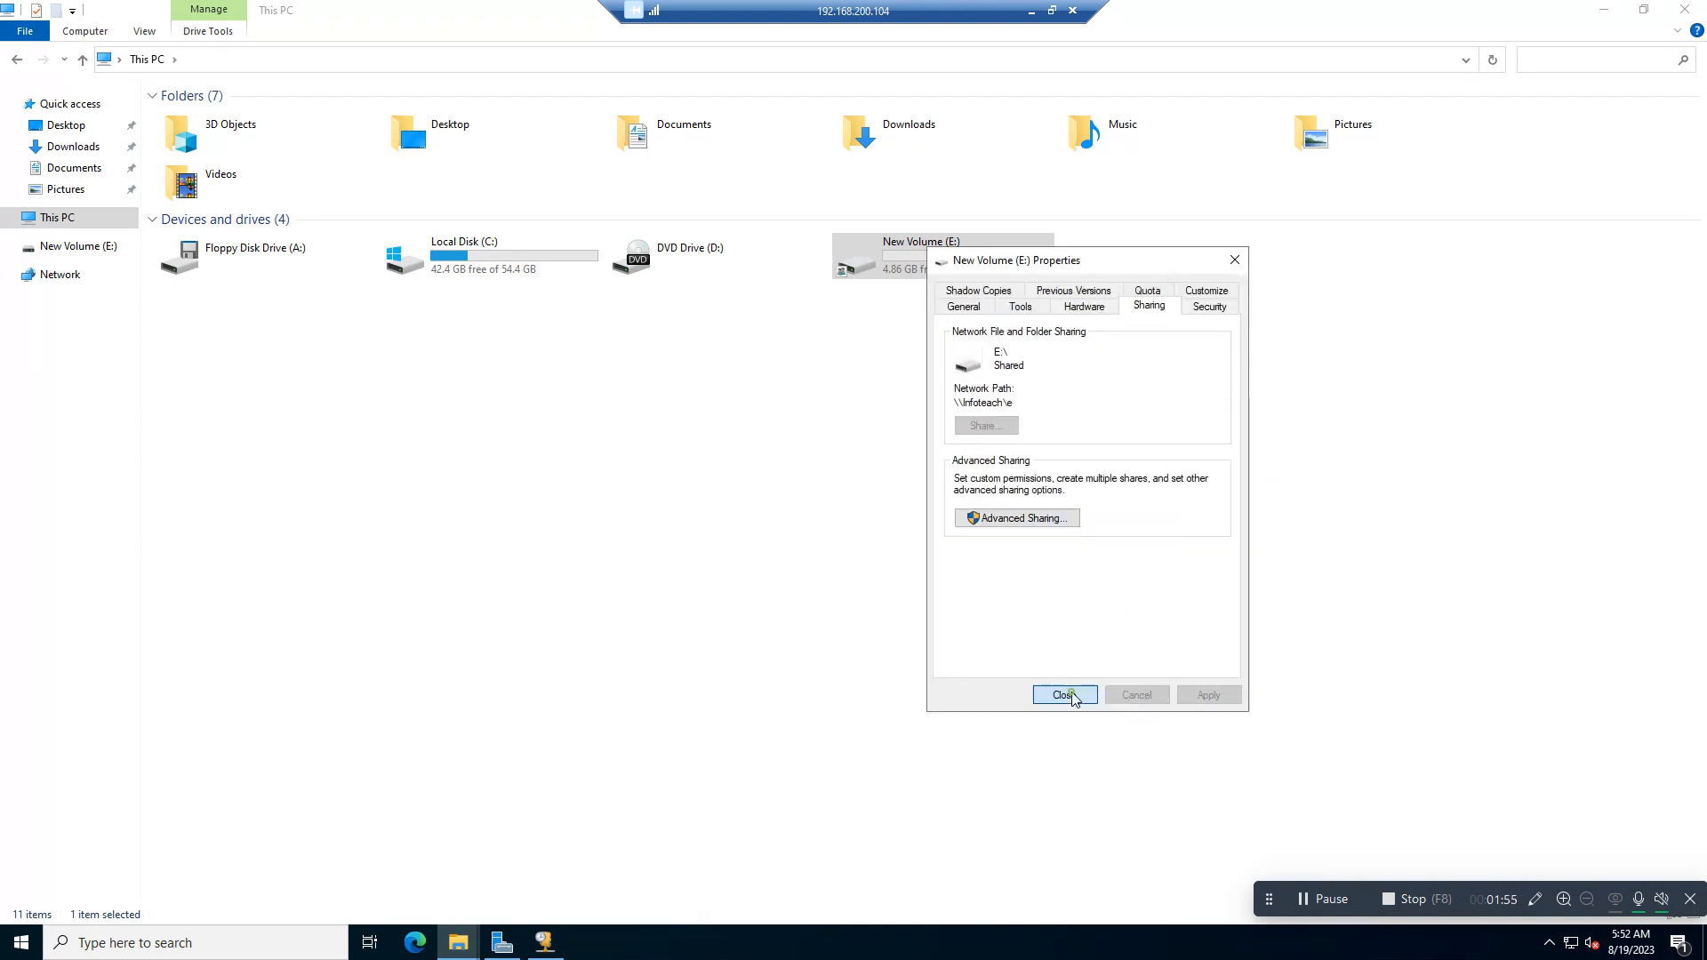
# Step: Check the sharing status and network path in the properties of New Volume (E:)
pyautogui.rightClick(896, 268)
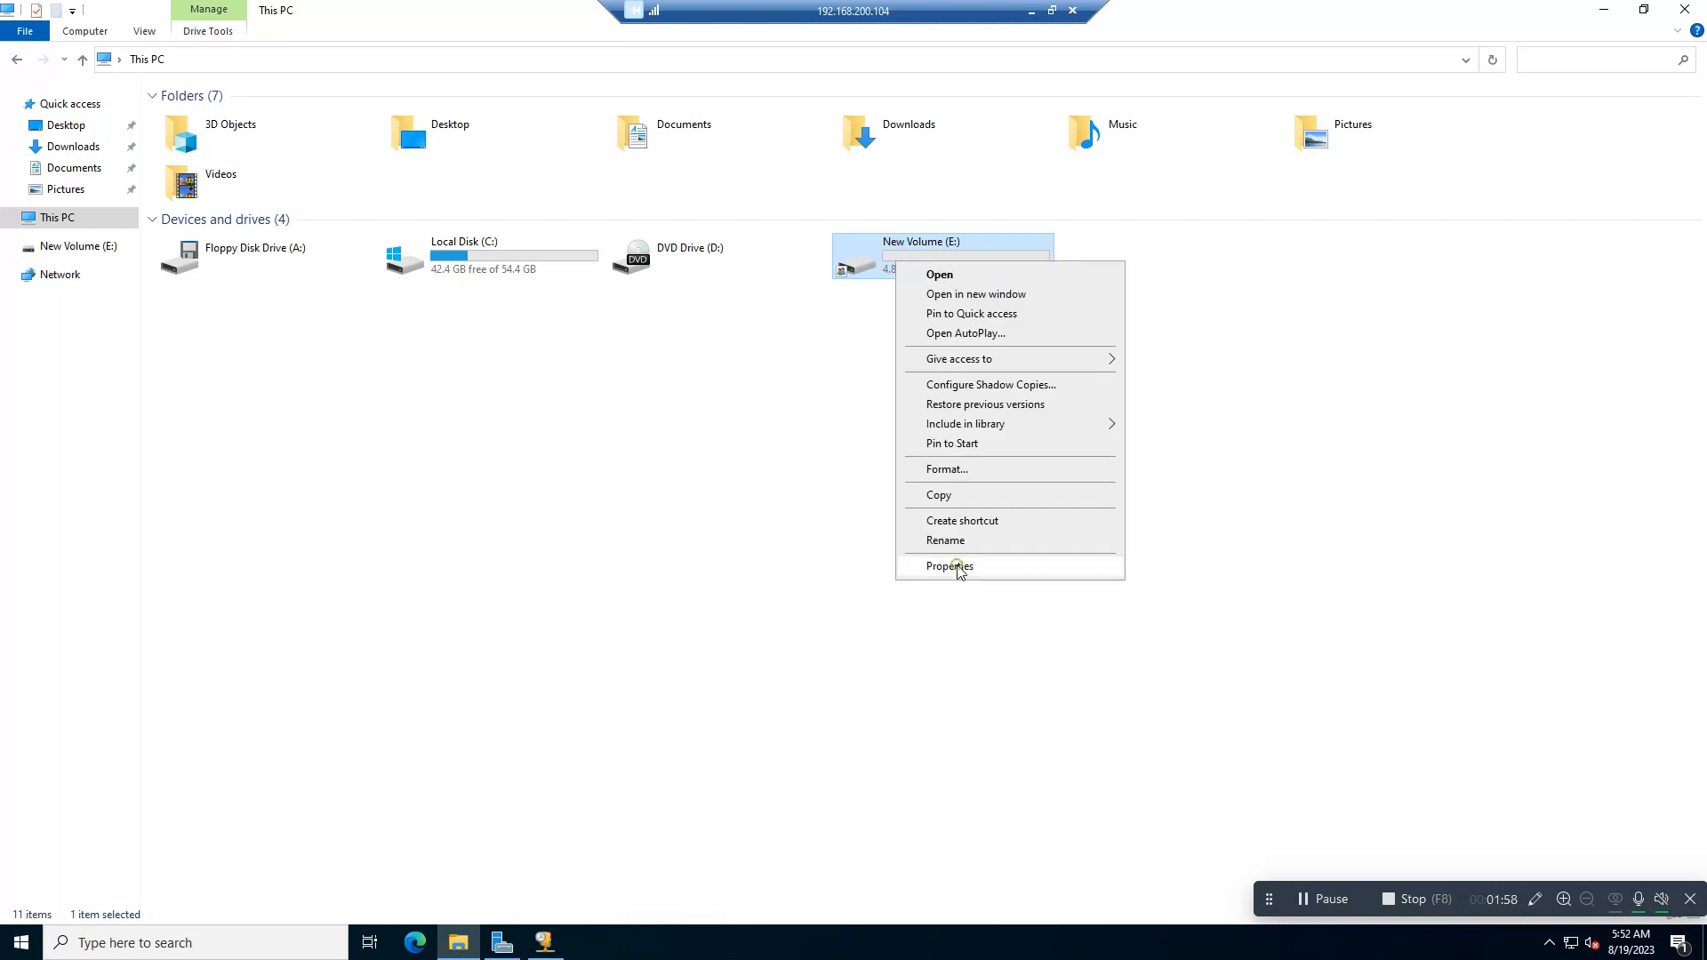
pyautogui.click(957, 567)
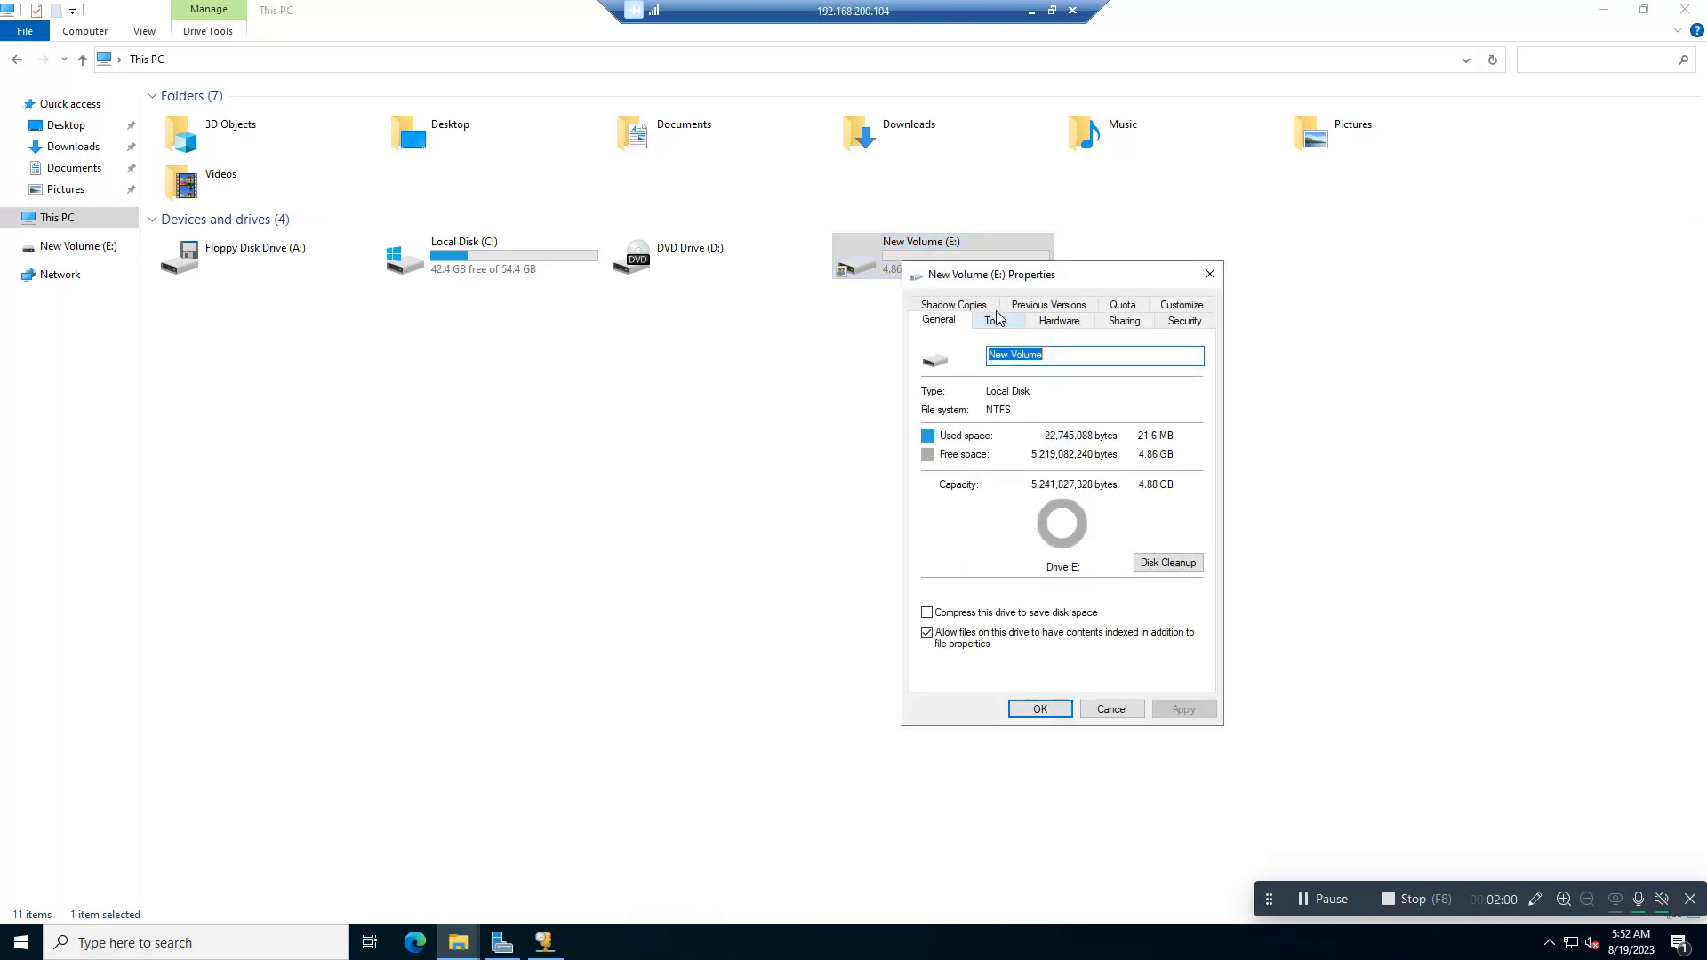
pyautogui.click(1124, 321)
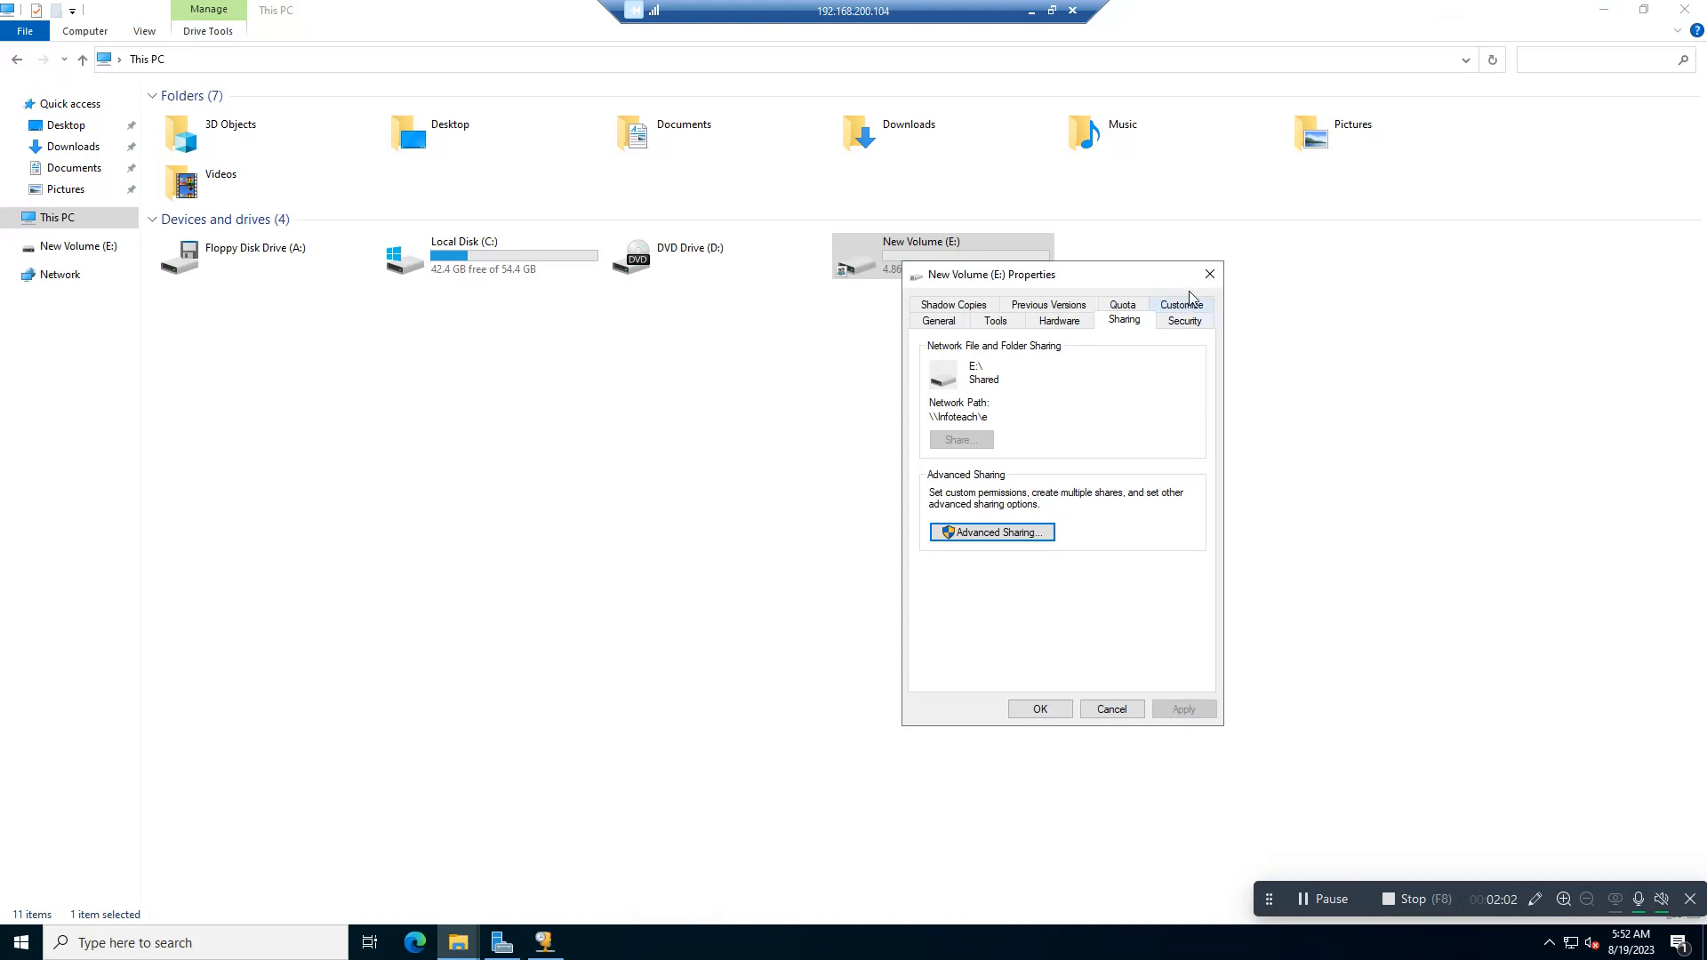
pyautogui.click(1210, 273)
# Step: Open New Volume (E:) and create a folder named IT-Documents in it
pyautogui.rightClick(912, 253)
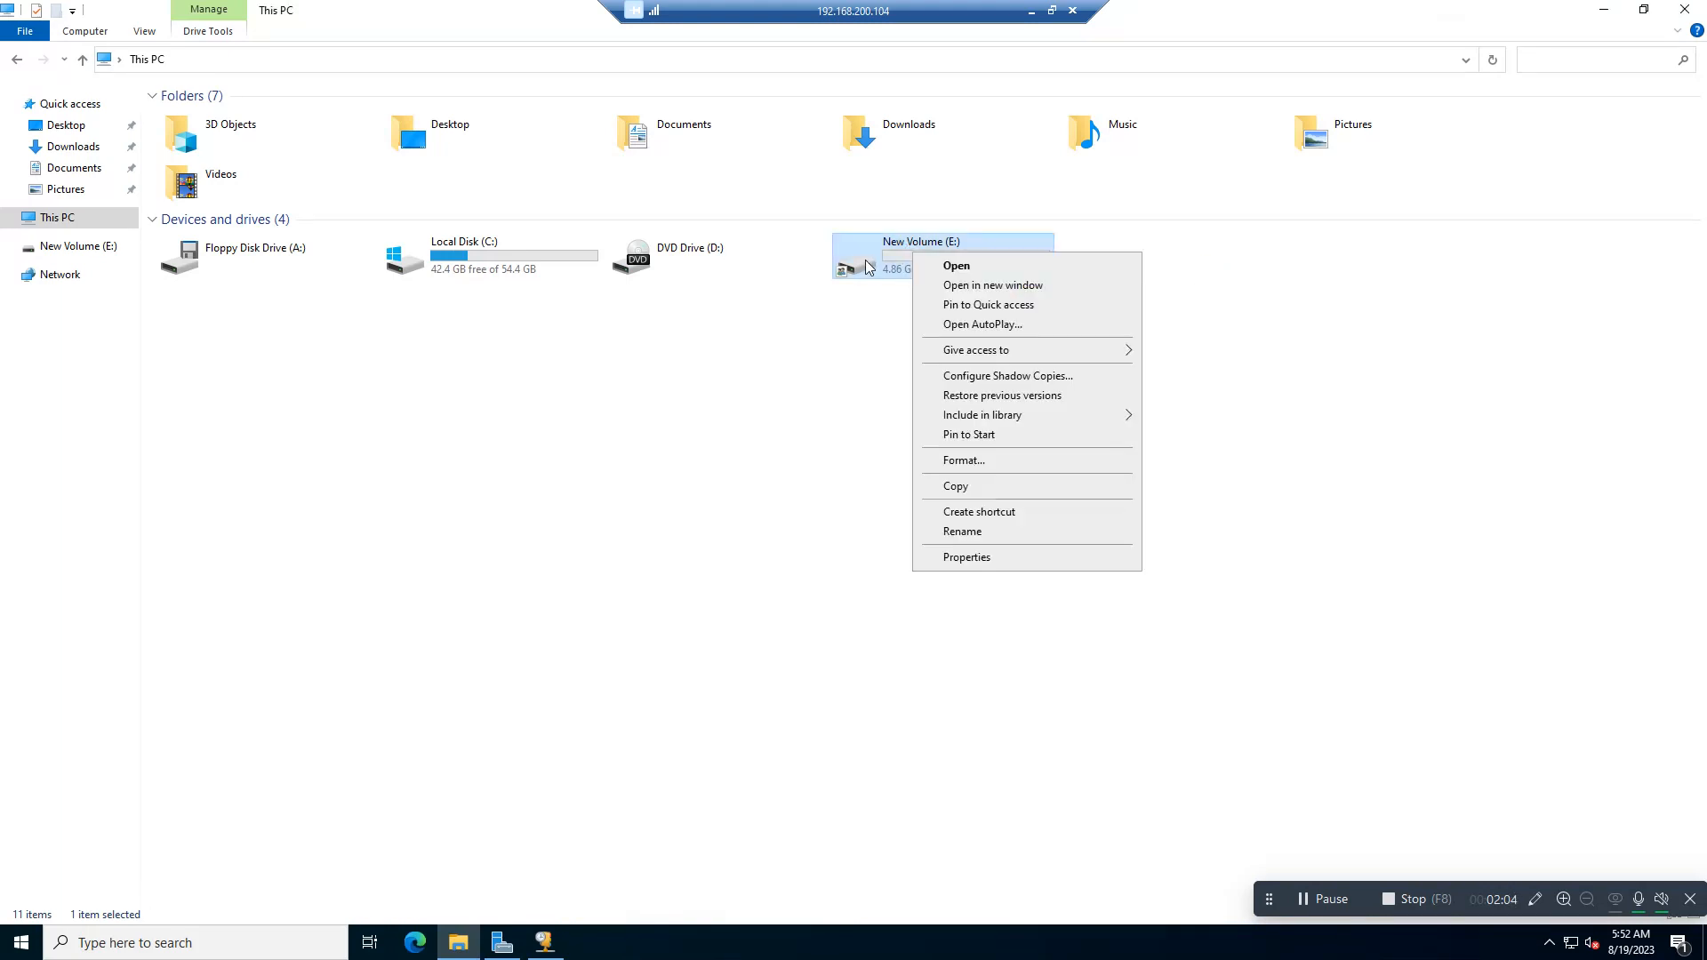
pyautogui.doubleClick(866, 259)
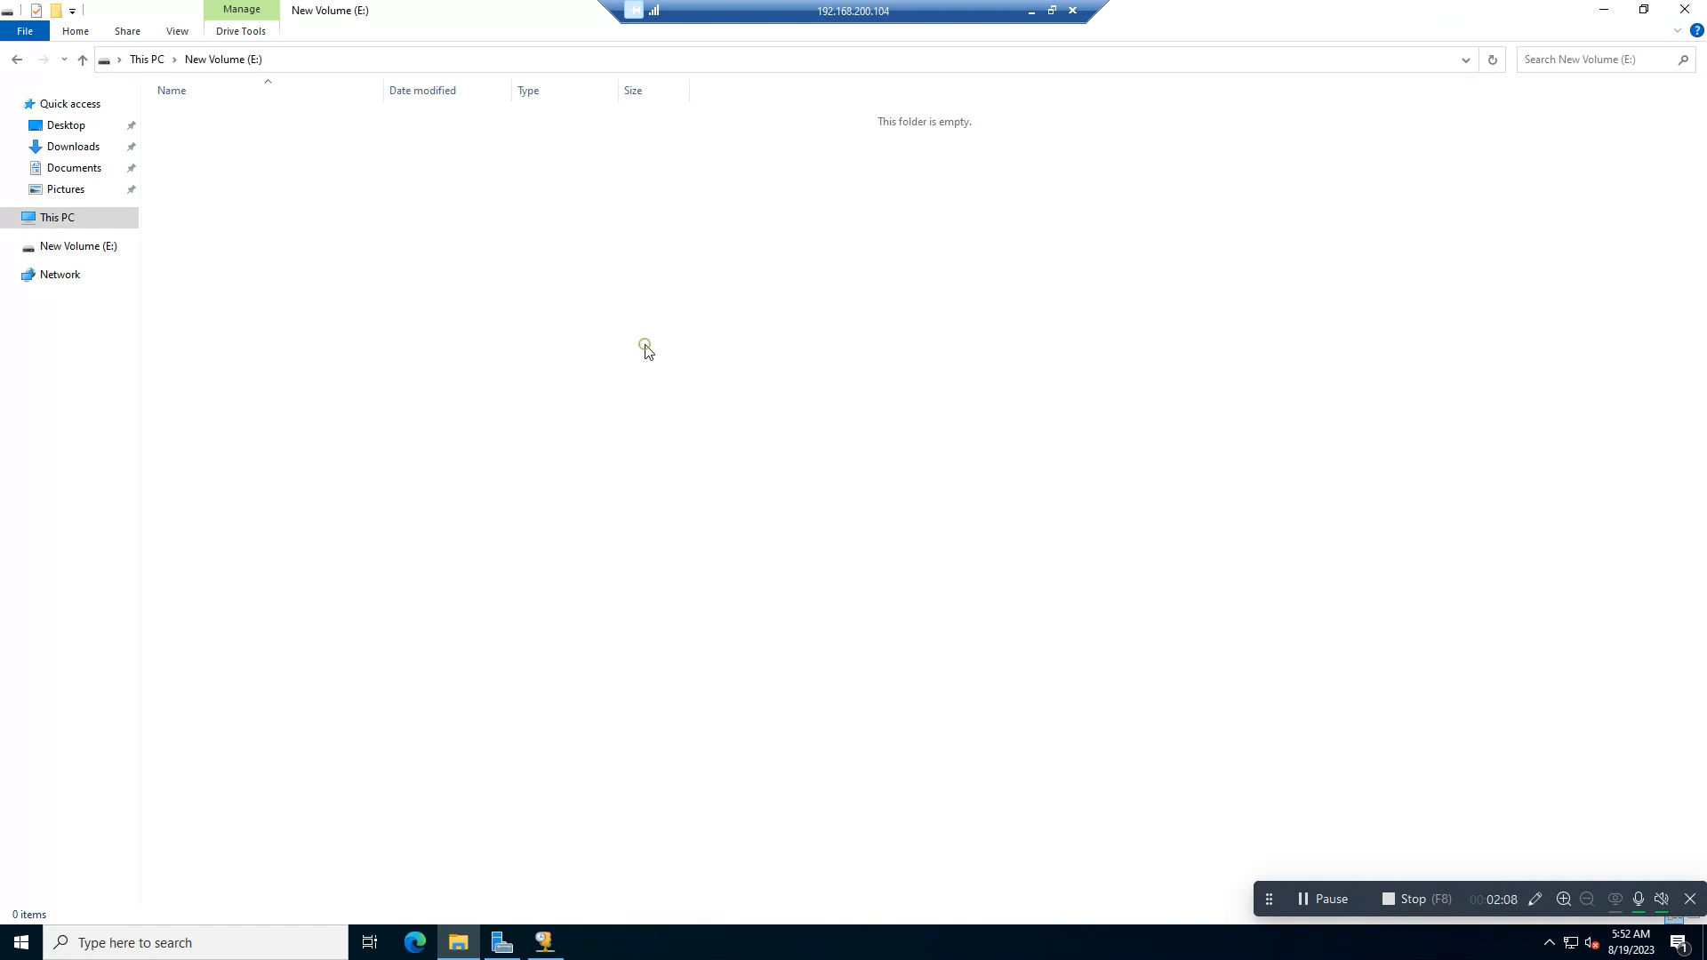
pyautogui.rightClick(670, 217)
pyautogui.click(813, 413)
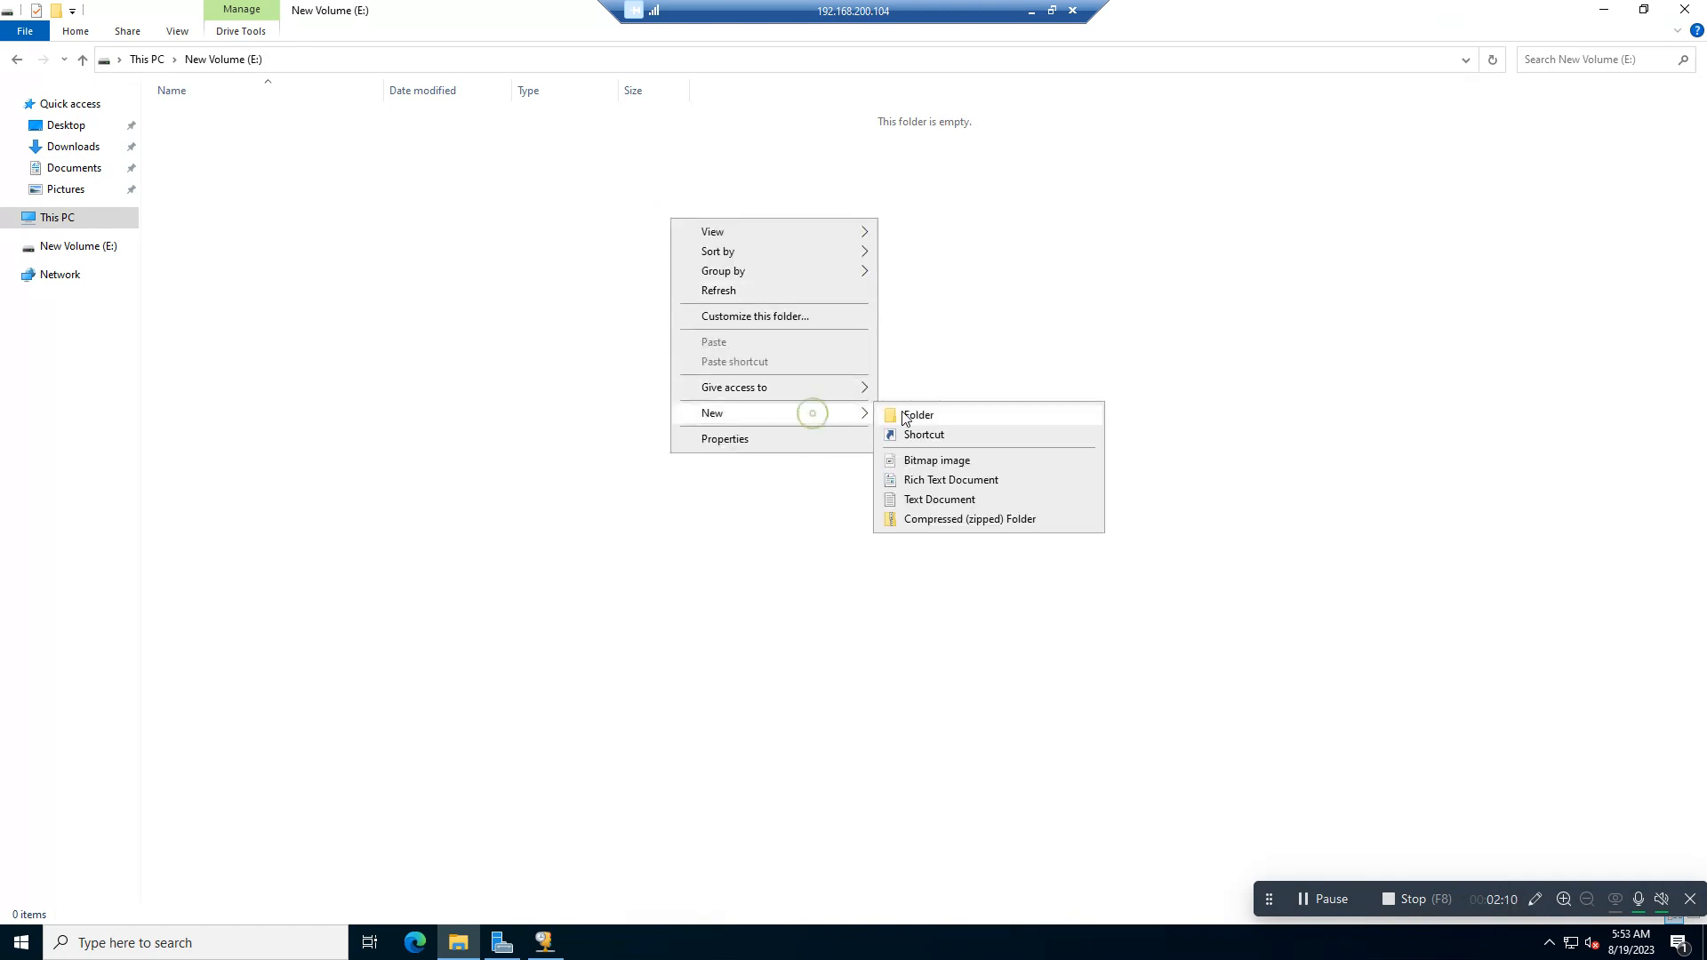
pyautogui.click(909, 415)
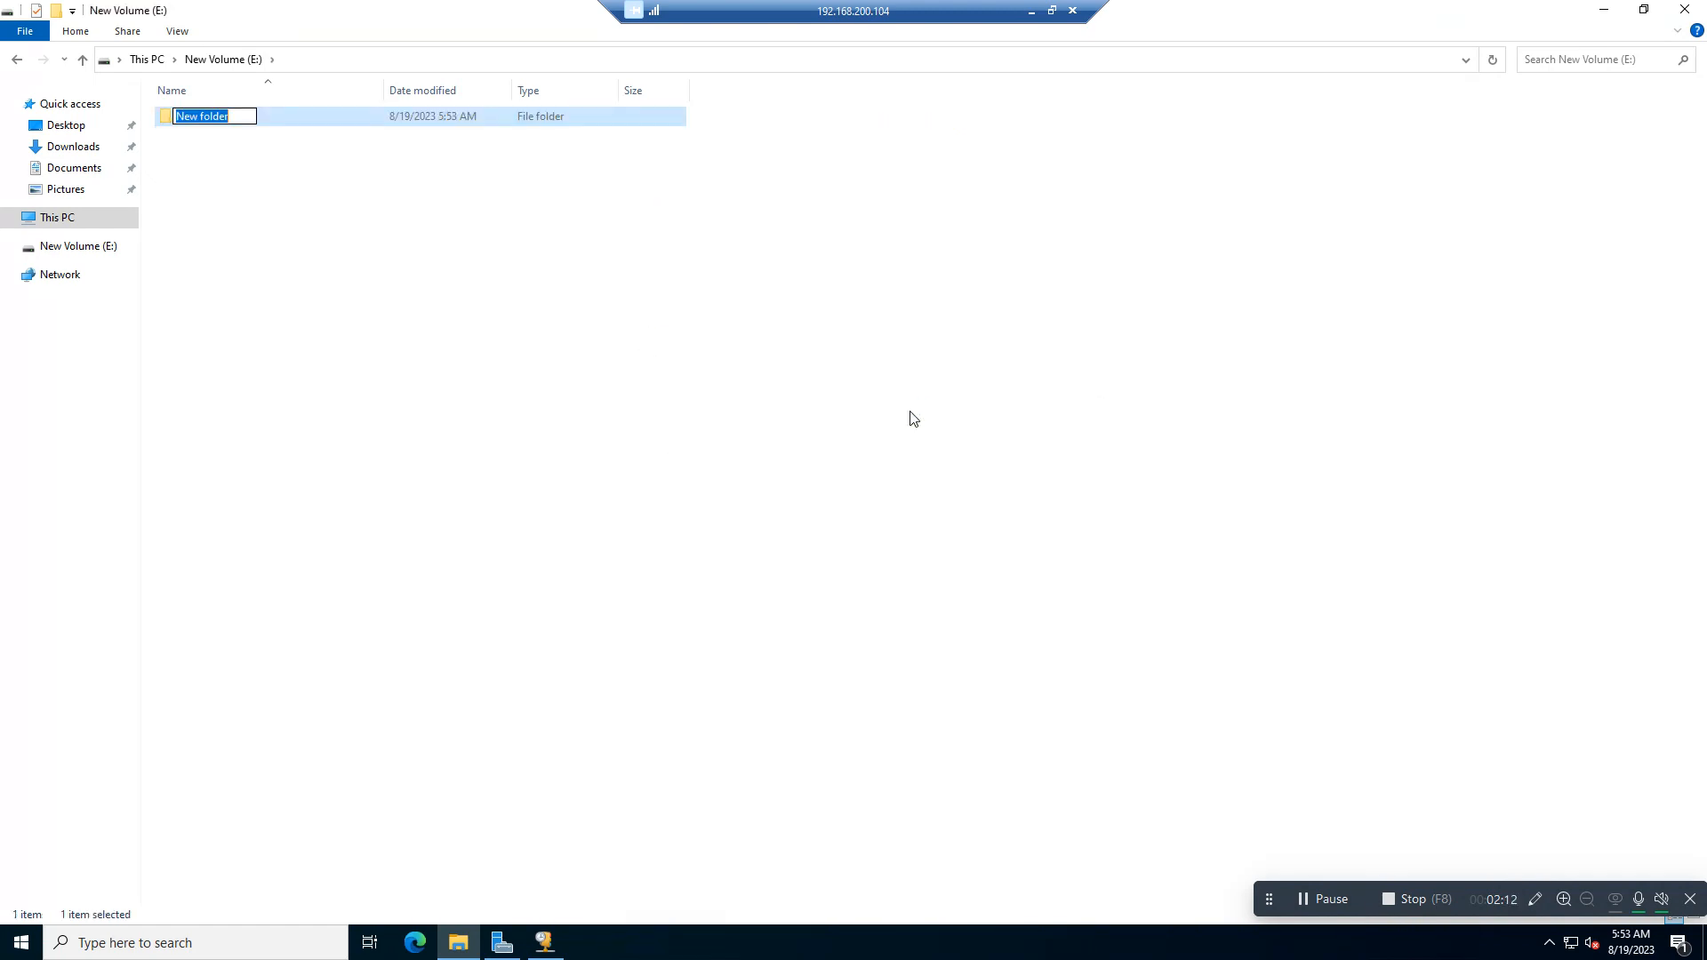
pyautogui.write('IT-Documents')
pyautogui.press('Return')
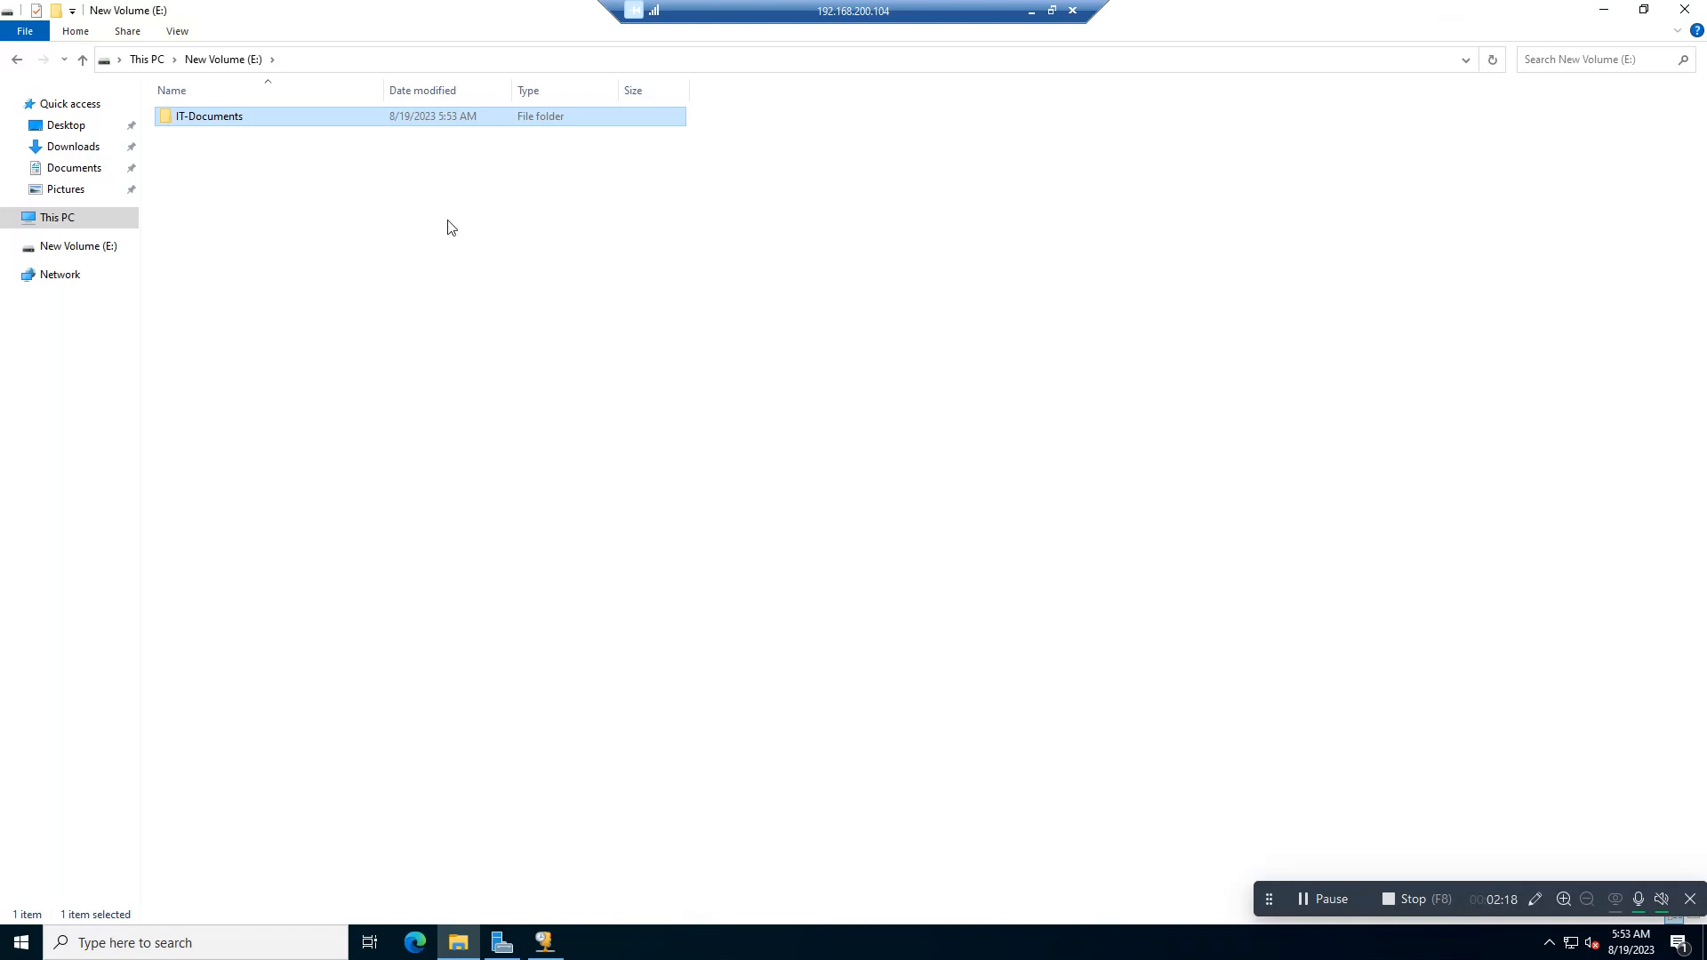
# Step: Create a folder named Finance on New Volume (E:)
pyautogui.rightClick(384, 180)
pyautogui.moveTo(551, 392)
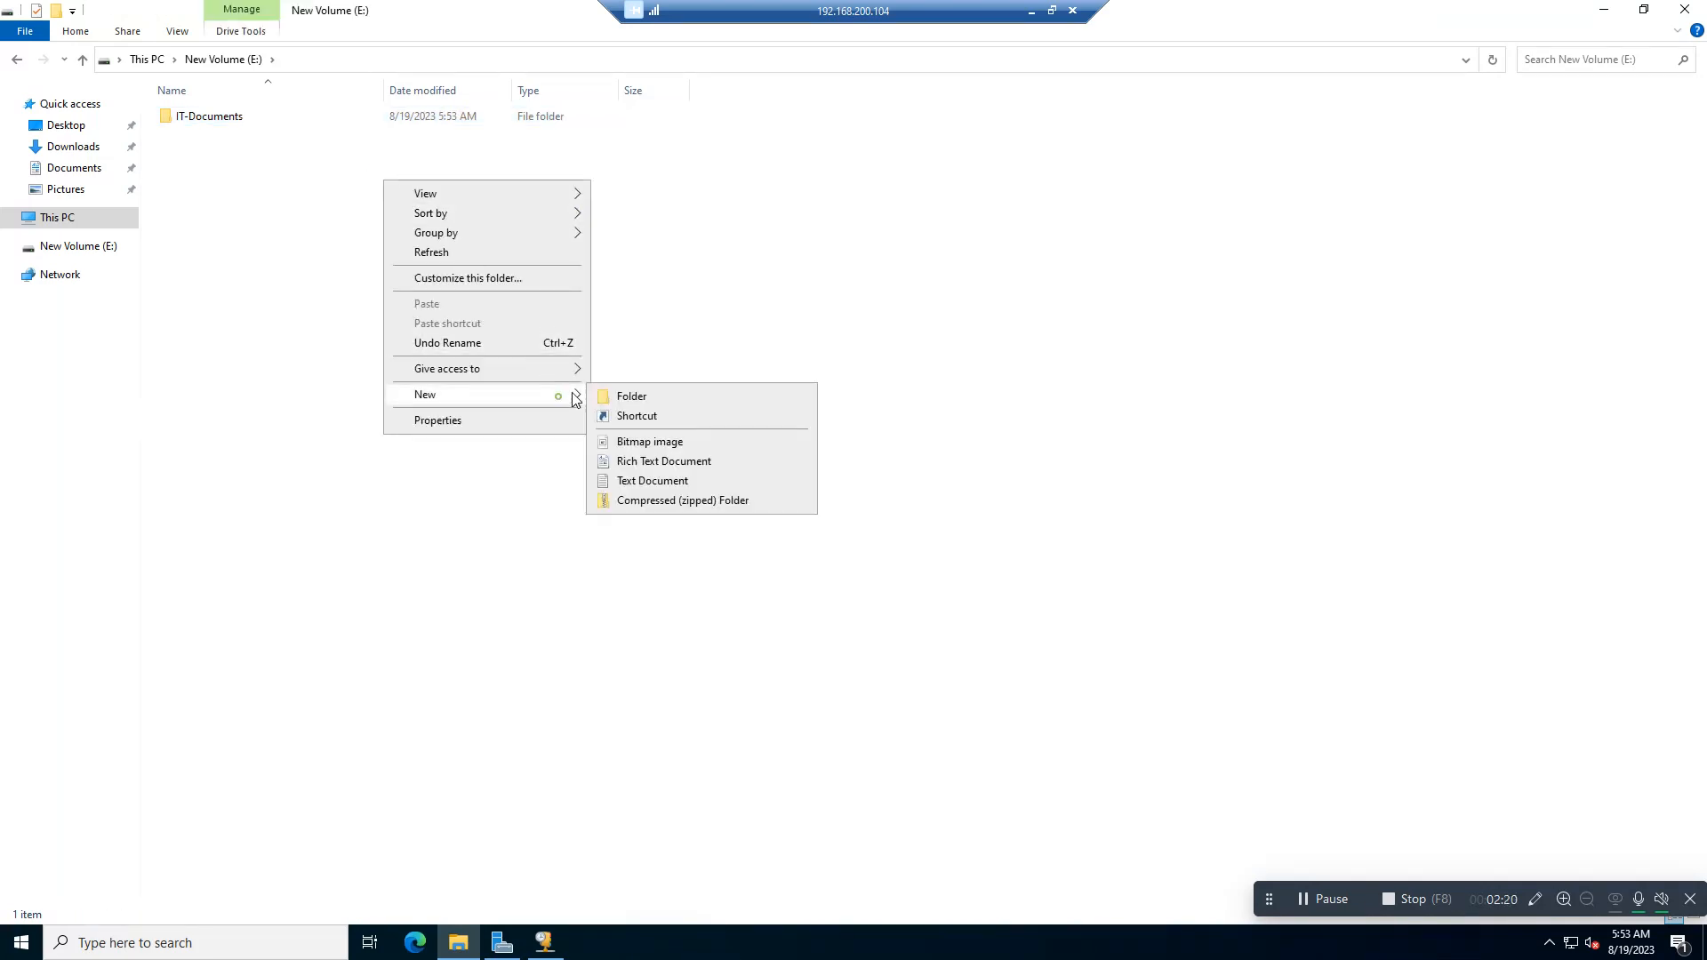
pyautogui.click(636, 394)
pyautogui.write('Finance')
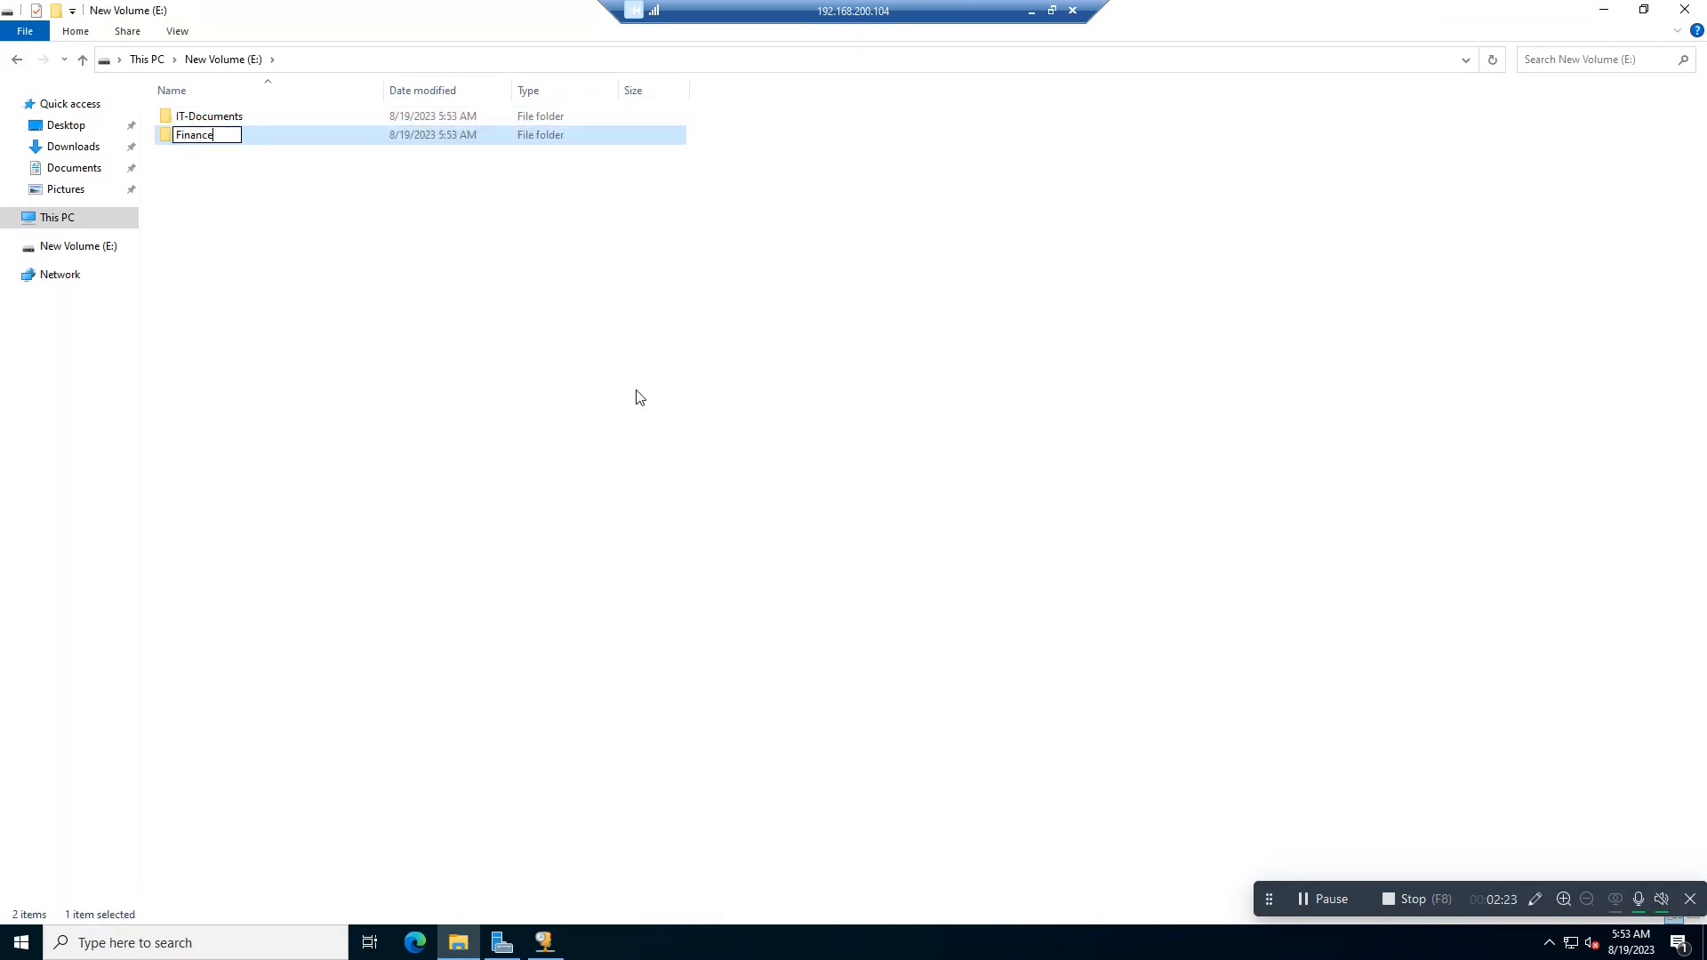
pyautogui.press('Return')
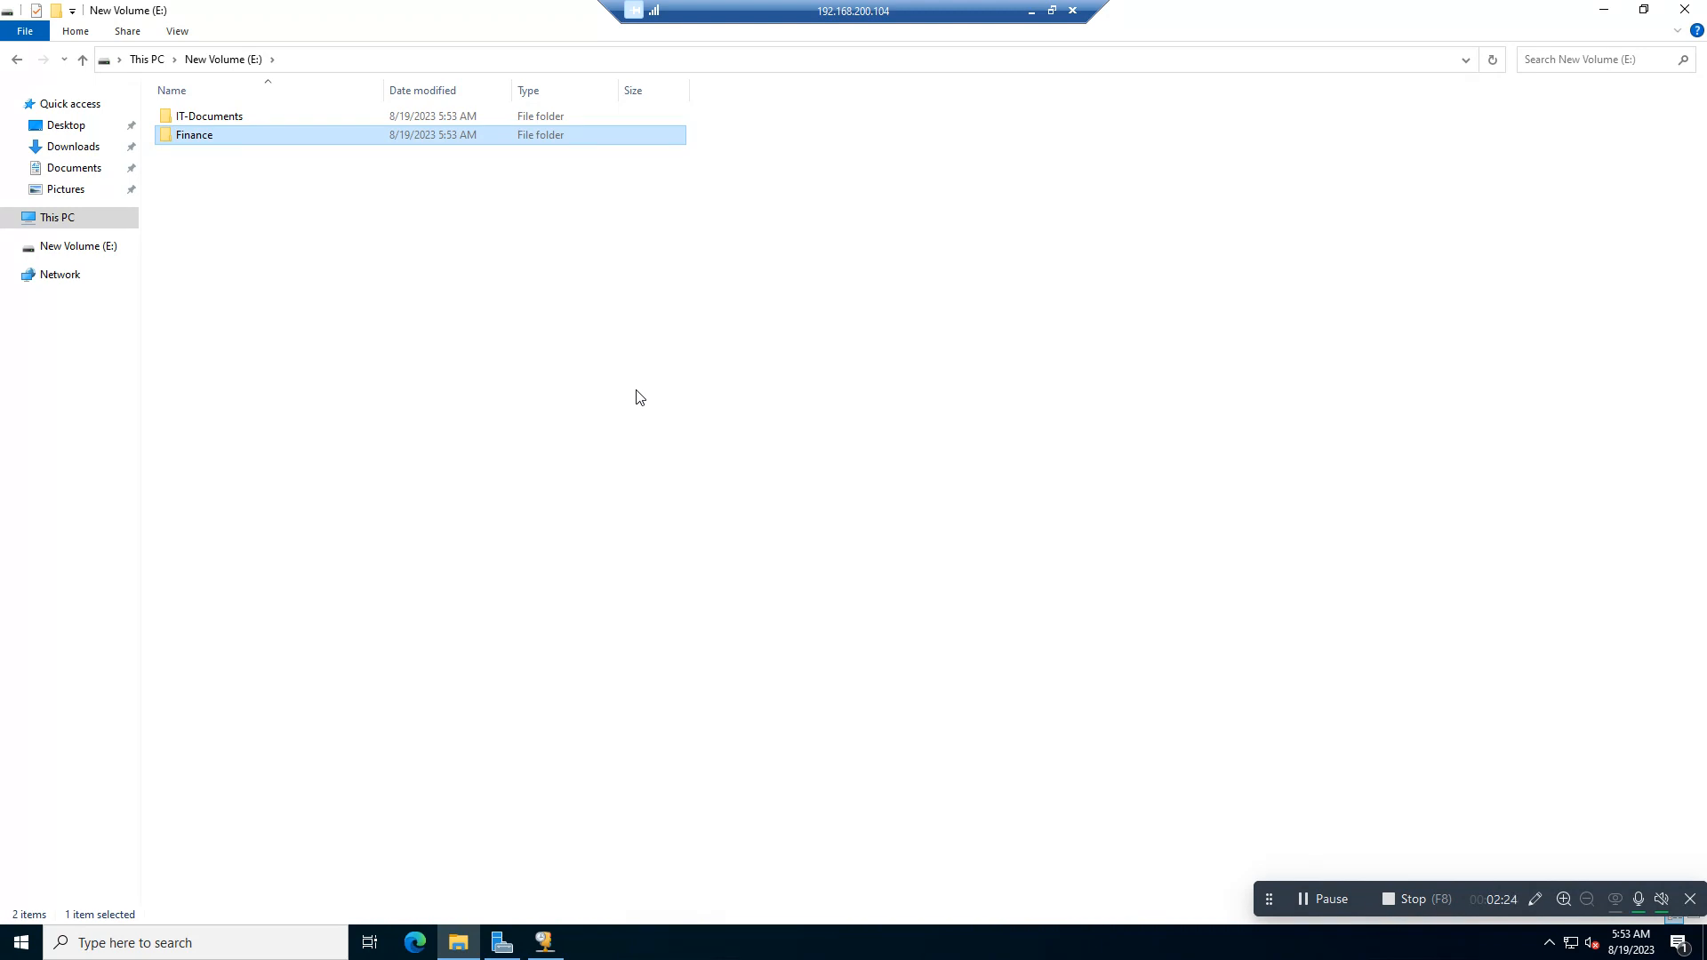
# Step: Create a folder named HR on New Volume (E:)
pyautogui.click(301, 215)
pyautogui.rightClick(261, 208)
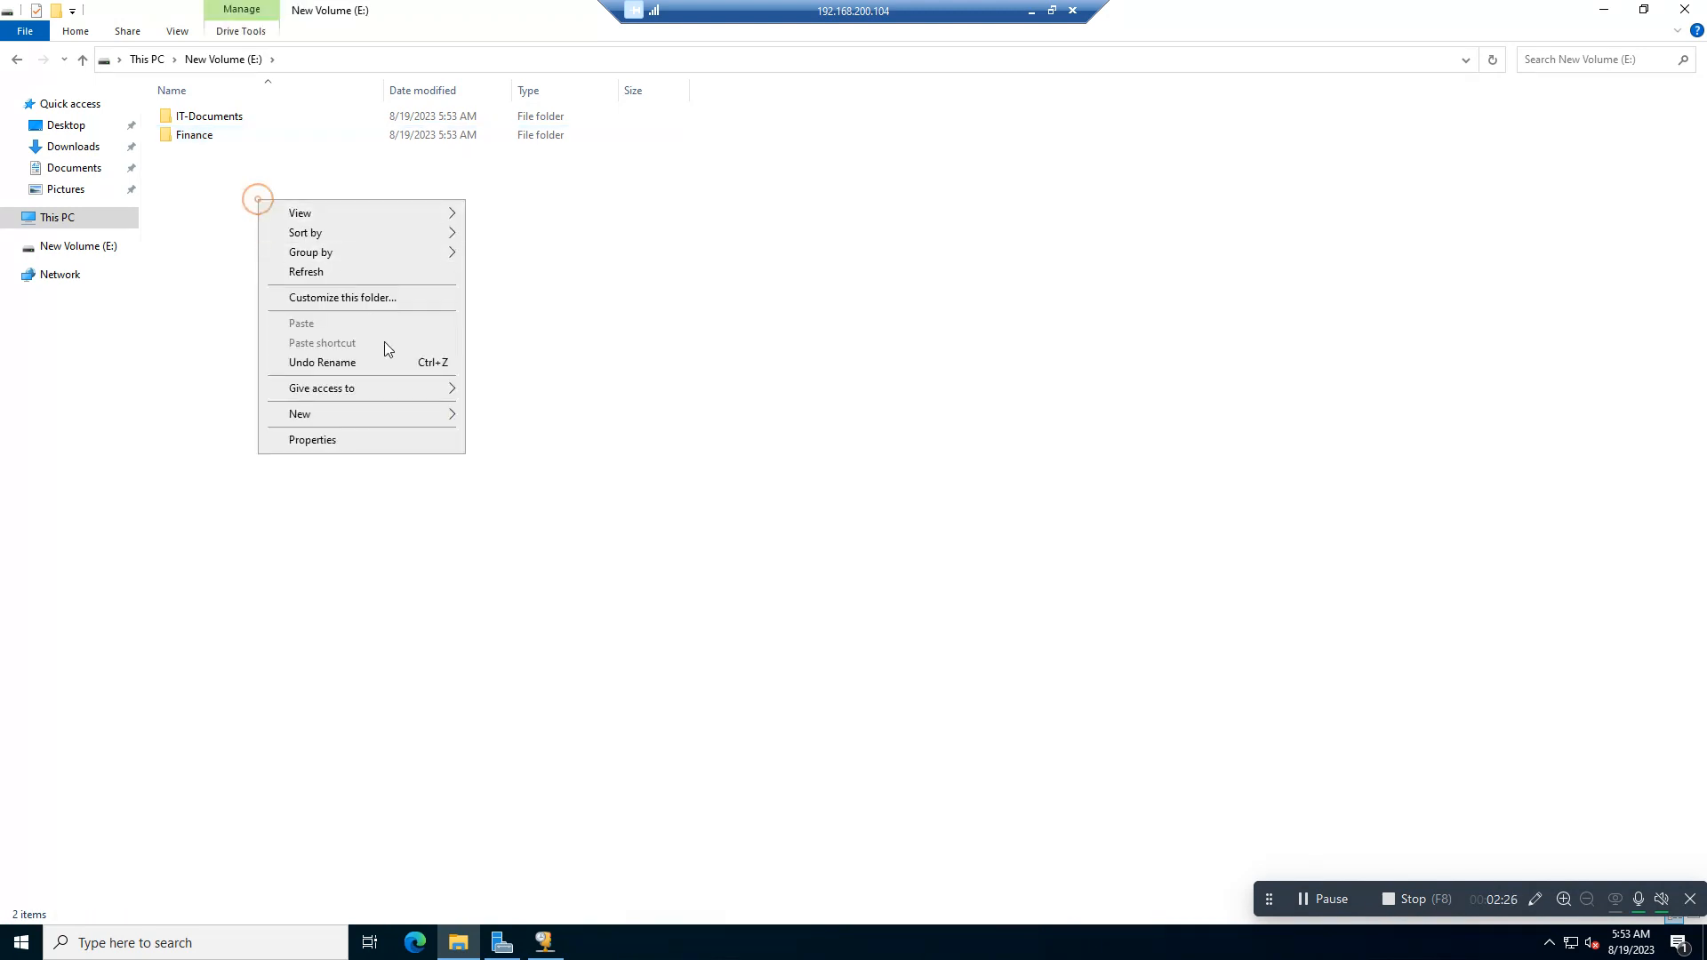
pyautogui.moveTo(420, 416)
pyautogui.click(508, 416)
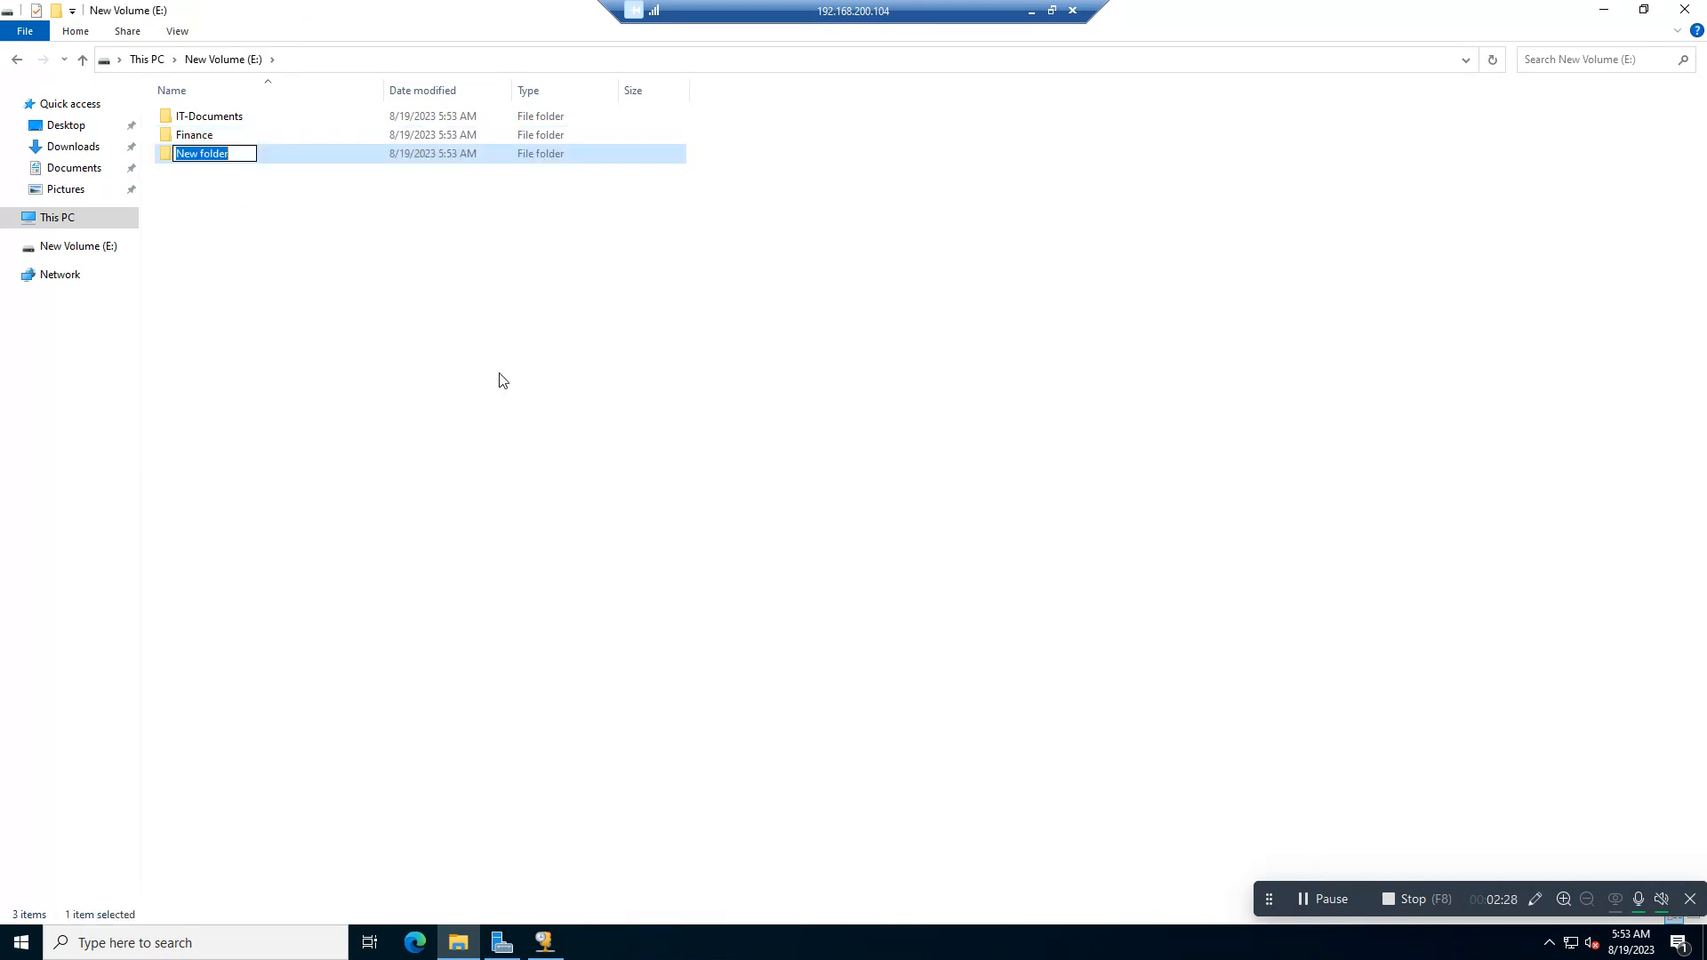
pyautogui.write('HR')
pyautogui.press('Return')
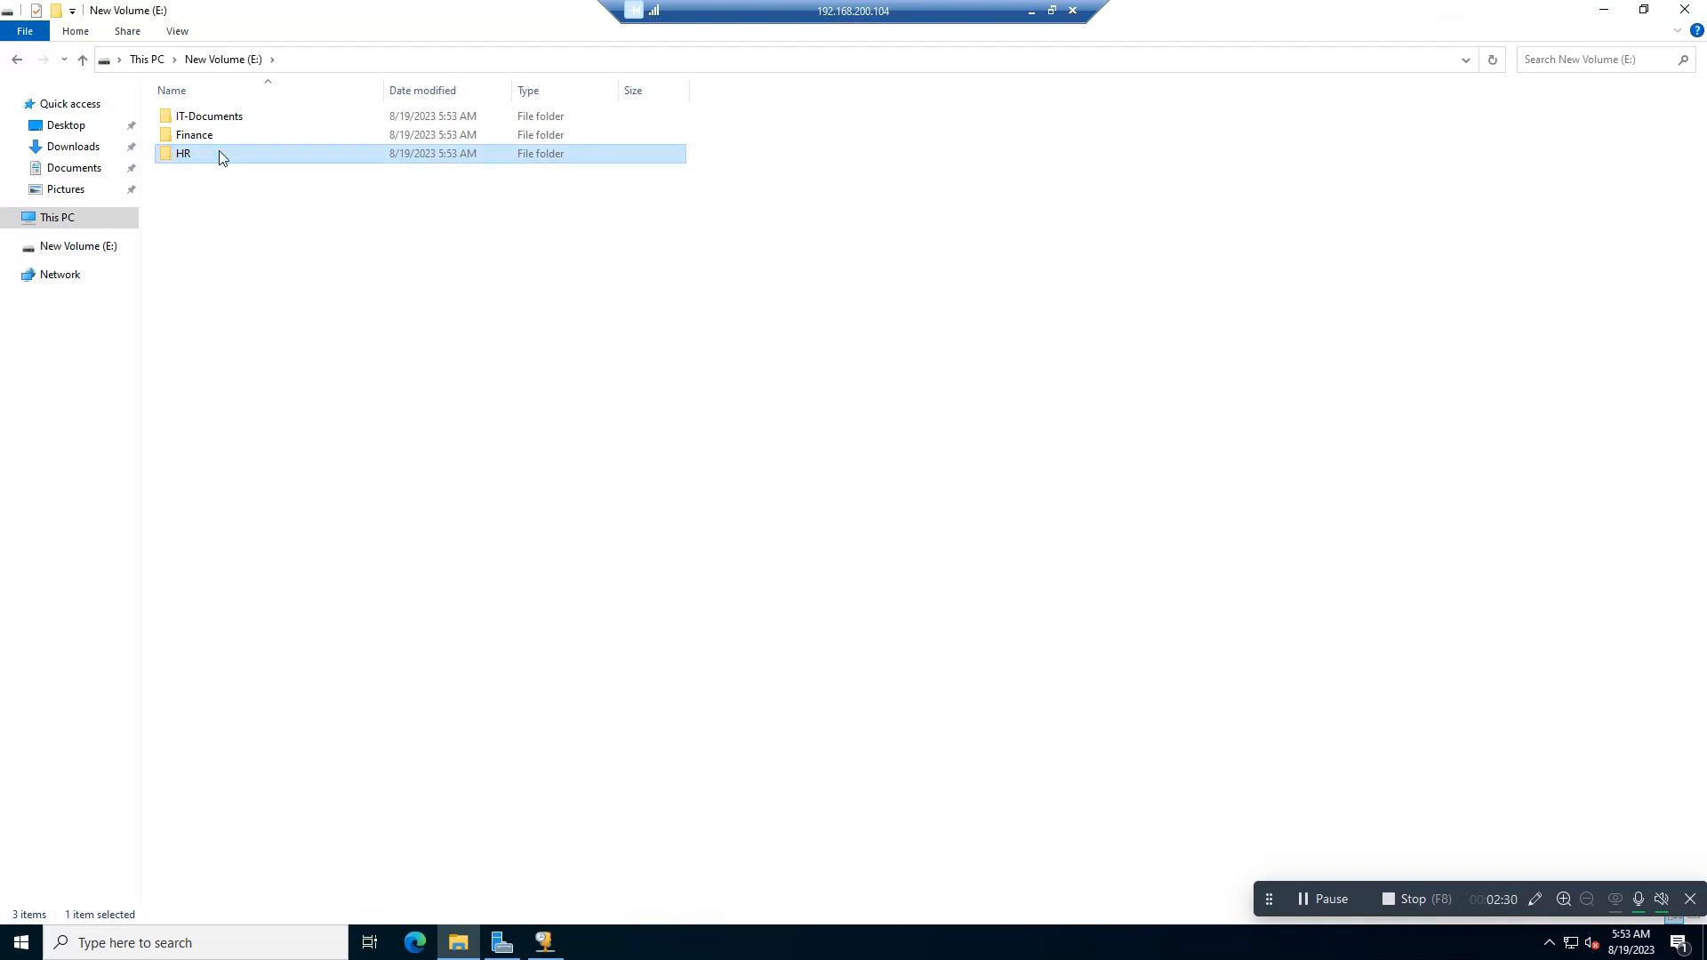
# Step: Share the IT-Documents folder on the network with Administrator at the Read/Write permission level
pyautogui.rightClick(212, 114)
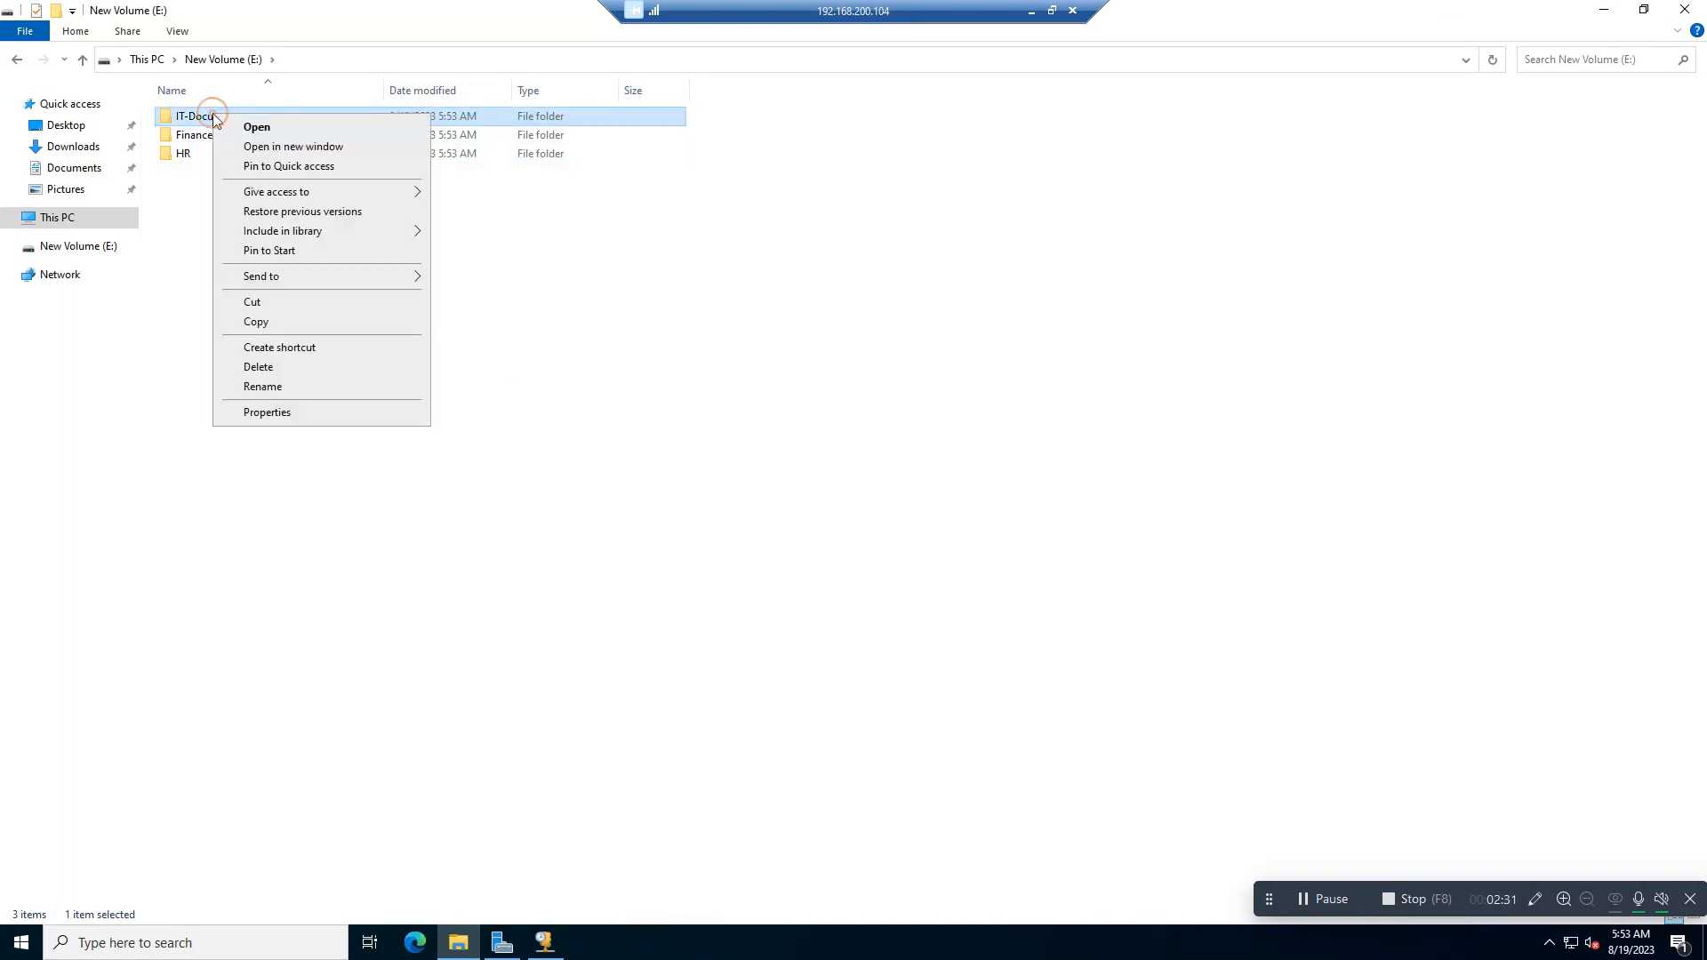
pyautogui.click(266, 412)
pyautogui.moveTo(451, 137); pyautogui.dragTo(794, 184)
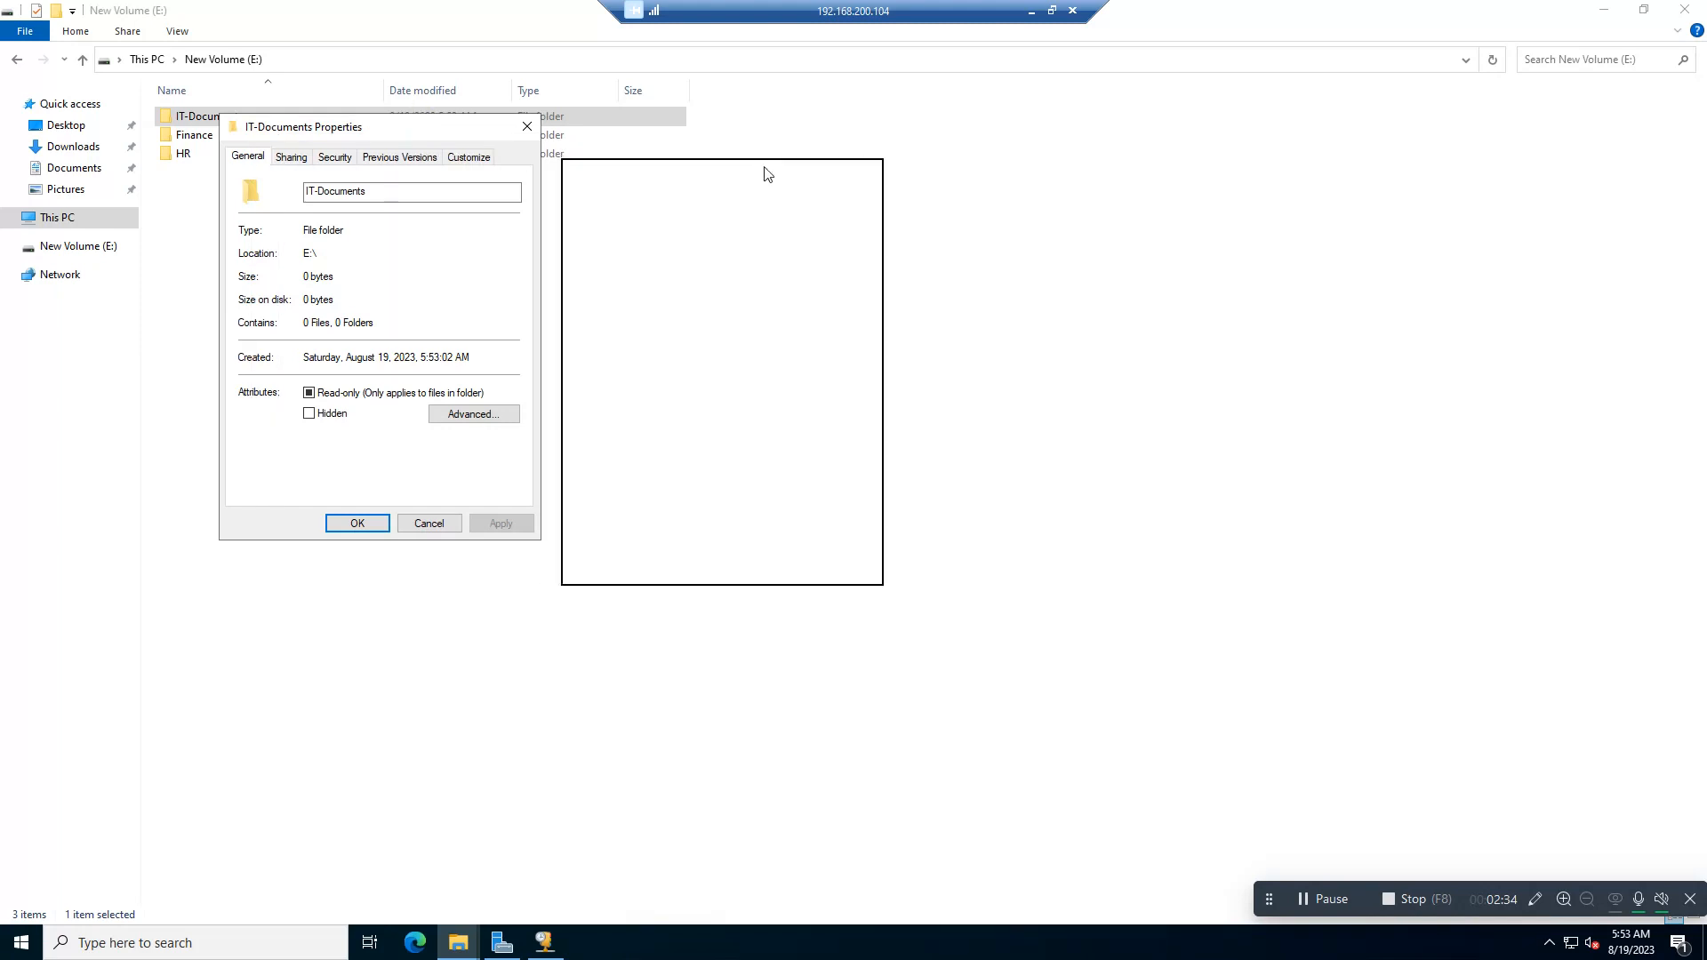
pyautogui.click(633, 202)
pyautogui.click(627, 325)
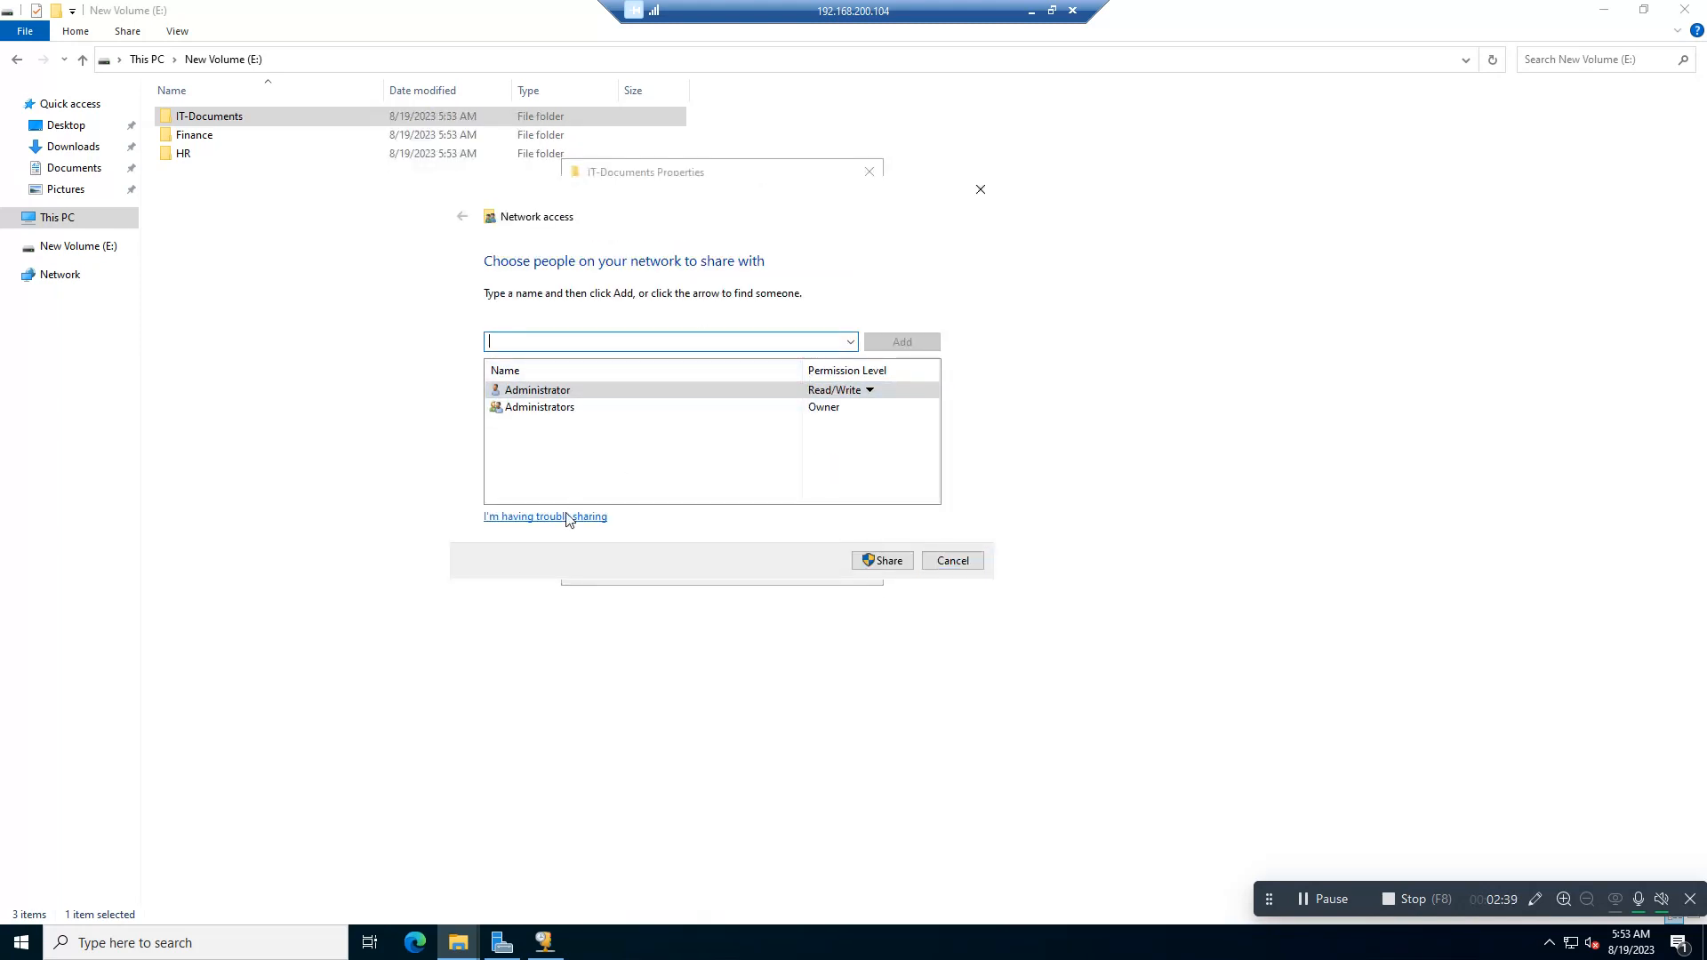
pyautogui.click(896, 557)
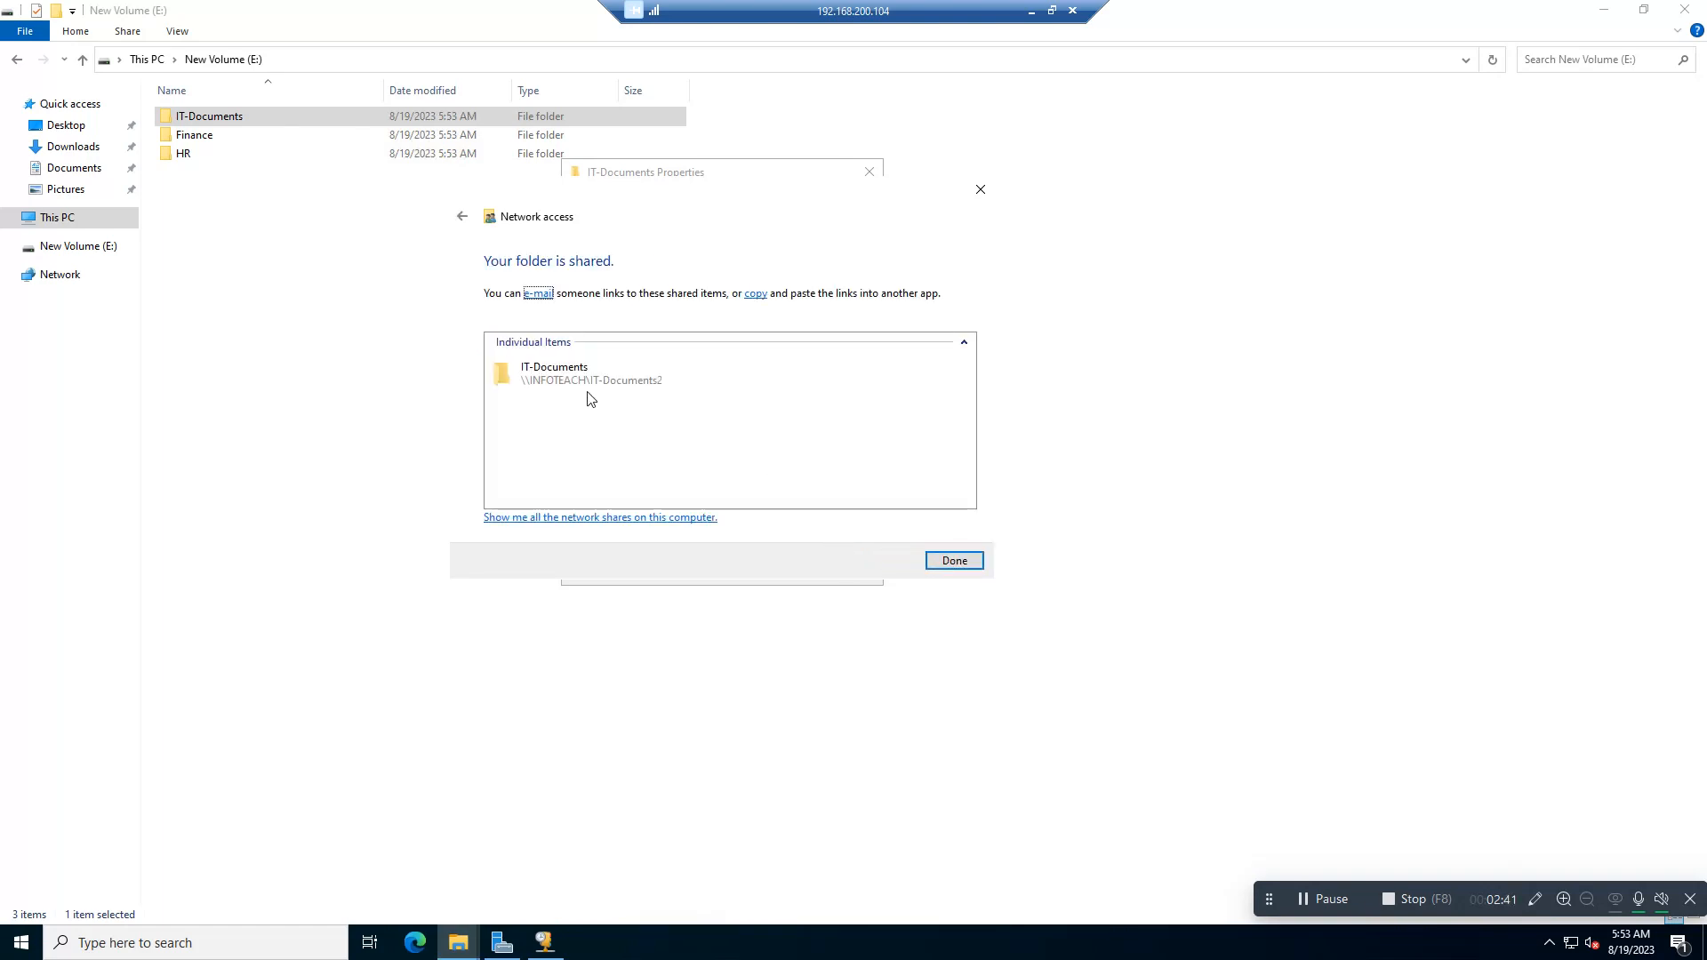
pyautogui.click(953, 561)
# Step: Open the advanced share permissions of IT-Documents and start adding another user or group
pyautogui.click(658, 416)
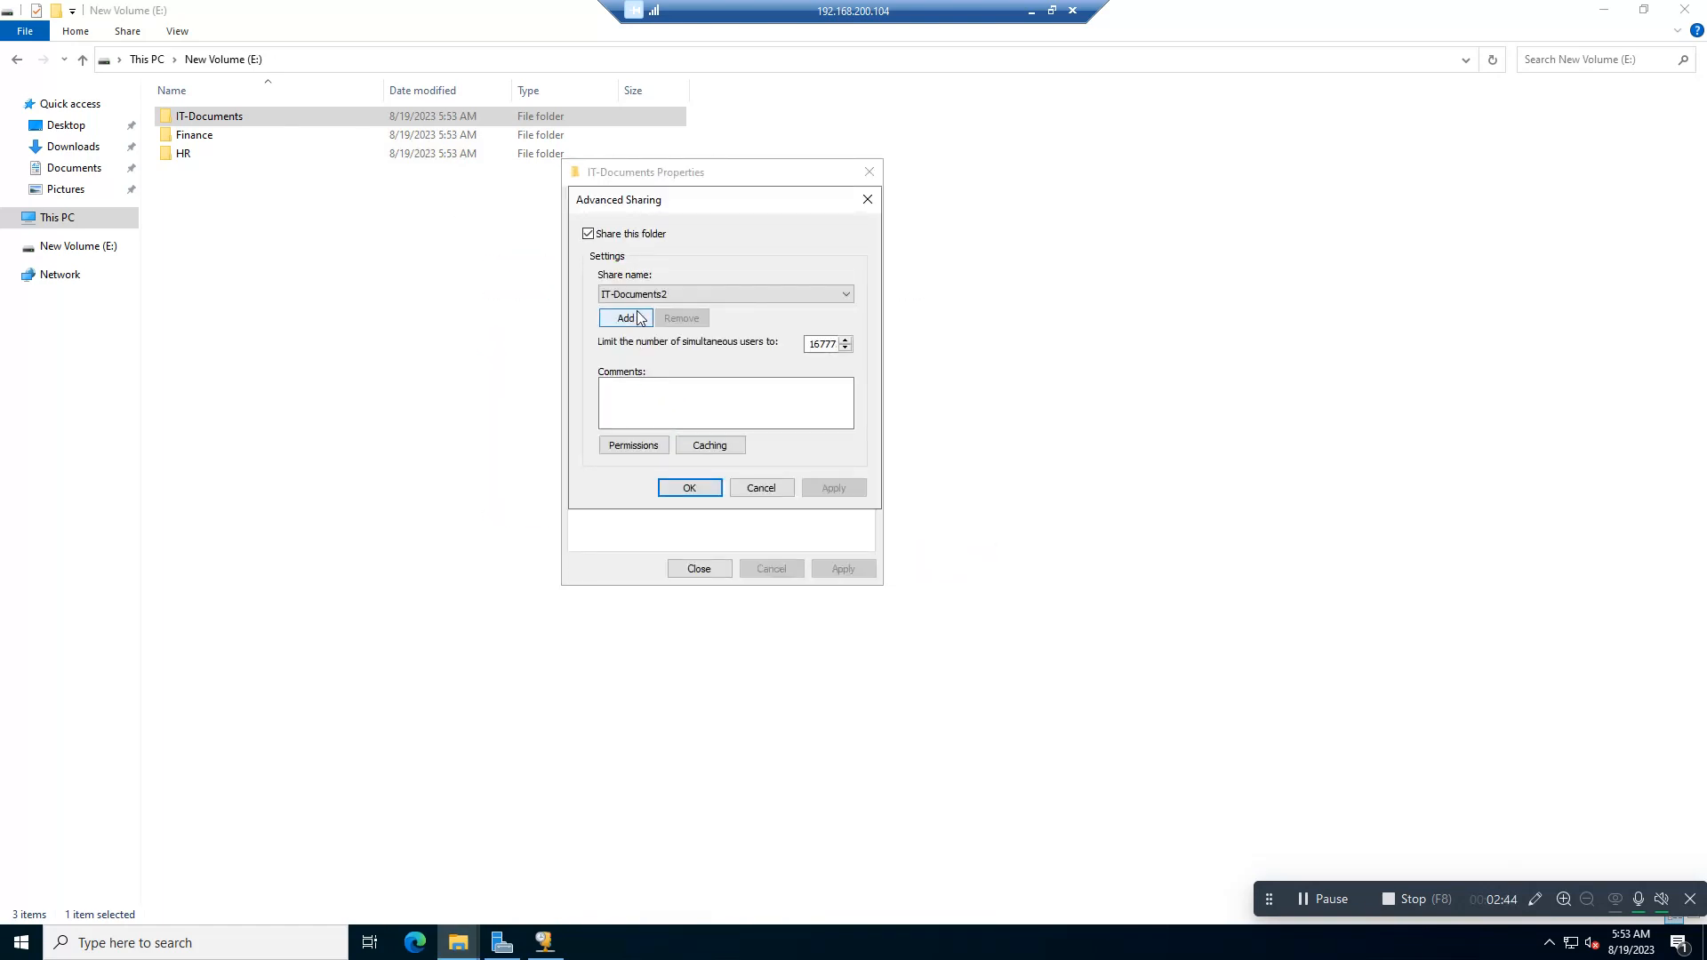
pyautogui.click(635, 444)
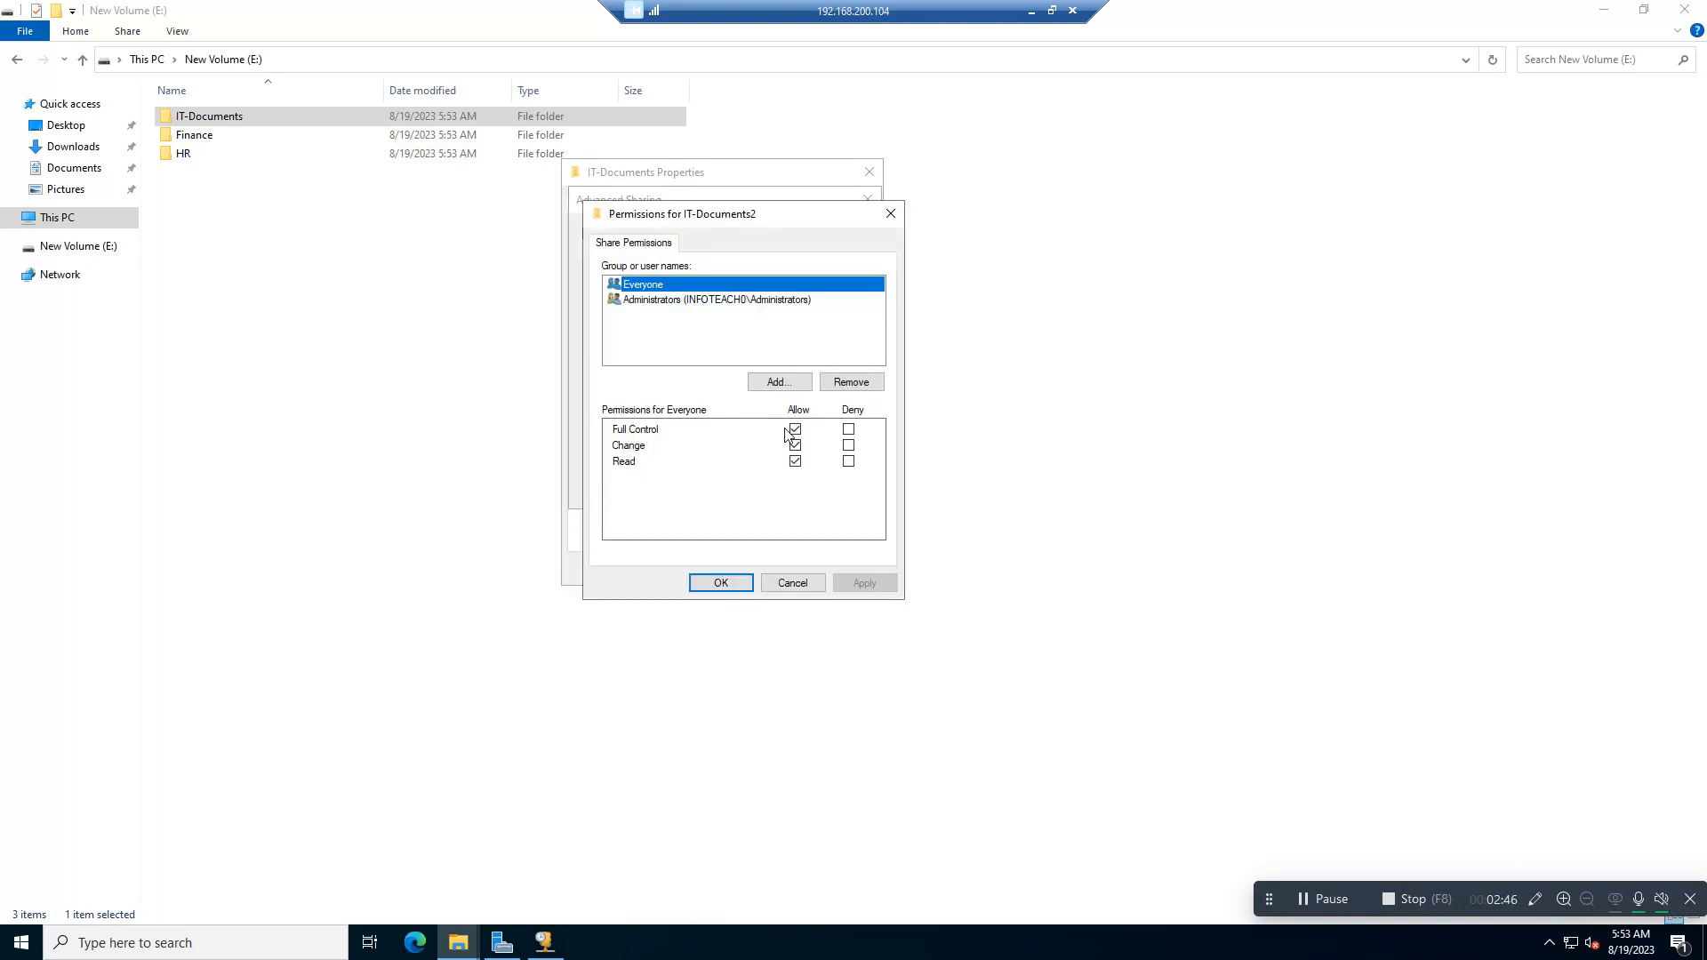
pyautogui.click(775, 381)
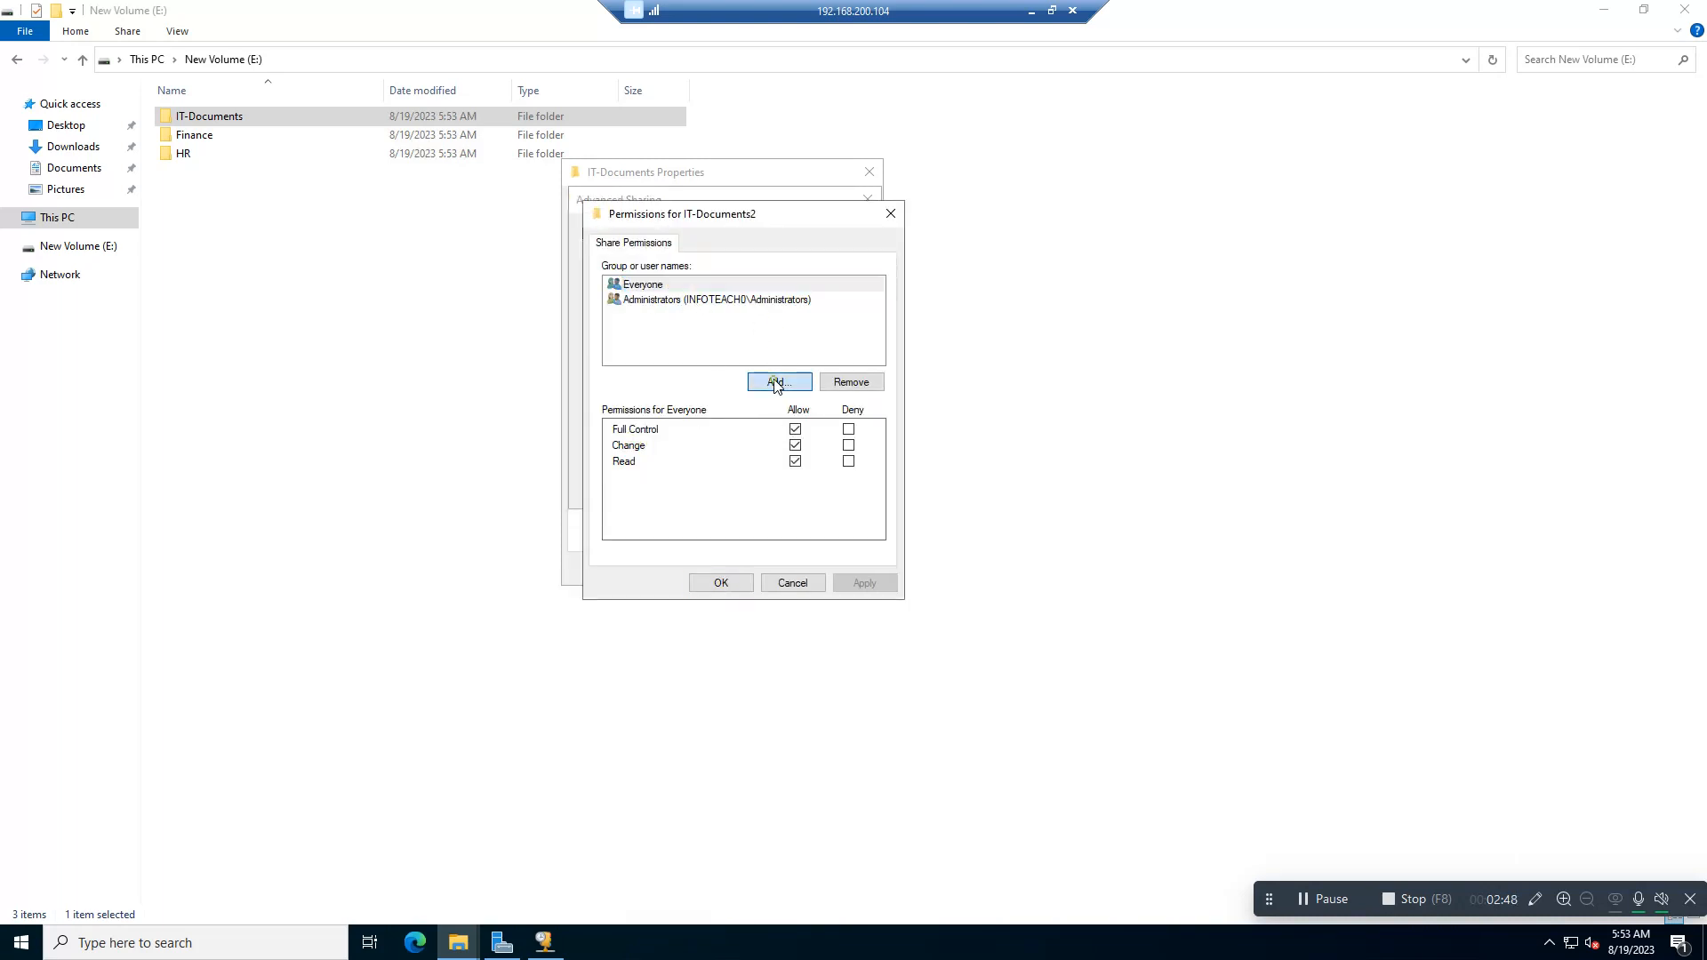
pyautogui.click(693, 380)
pyautogui.write('fah')
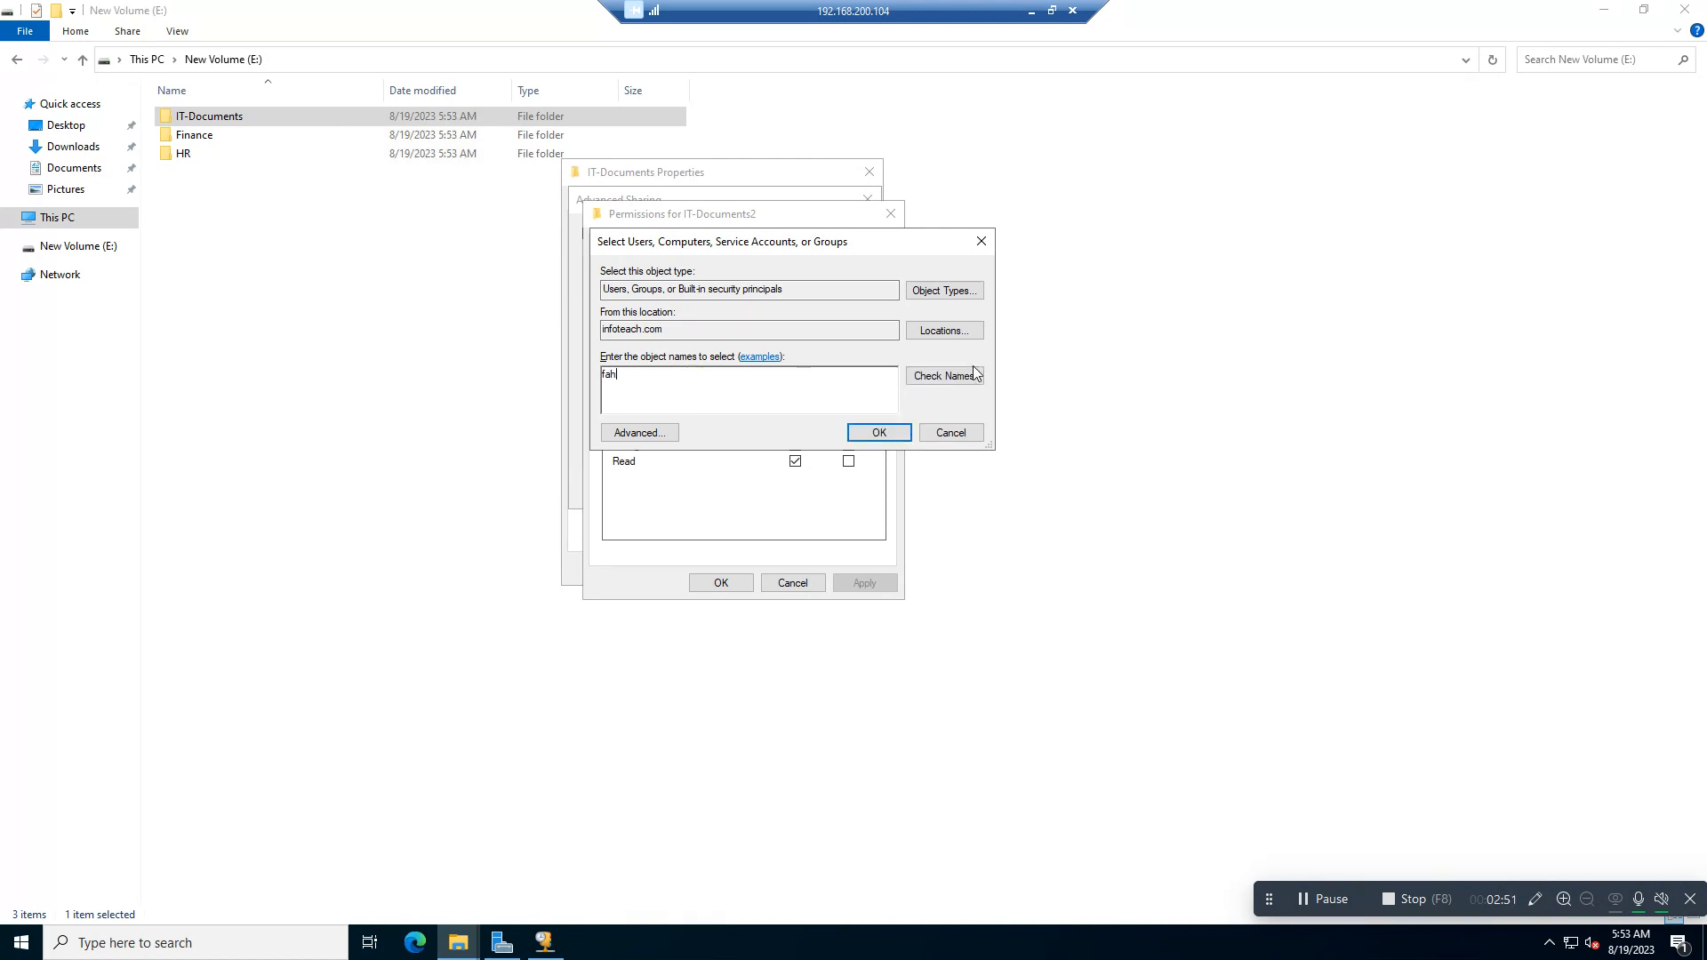
pyautogui.click(958, 373)
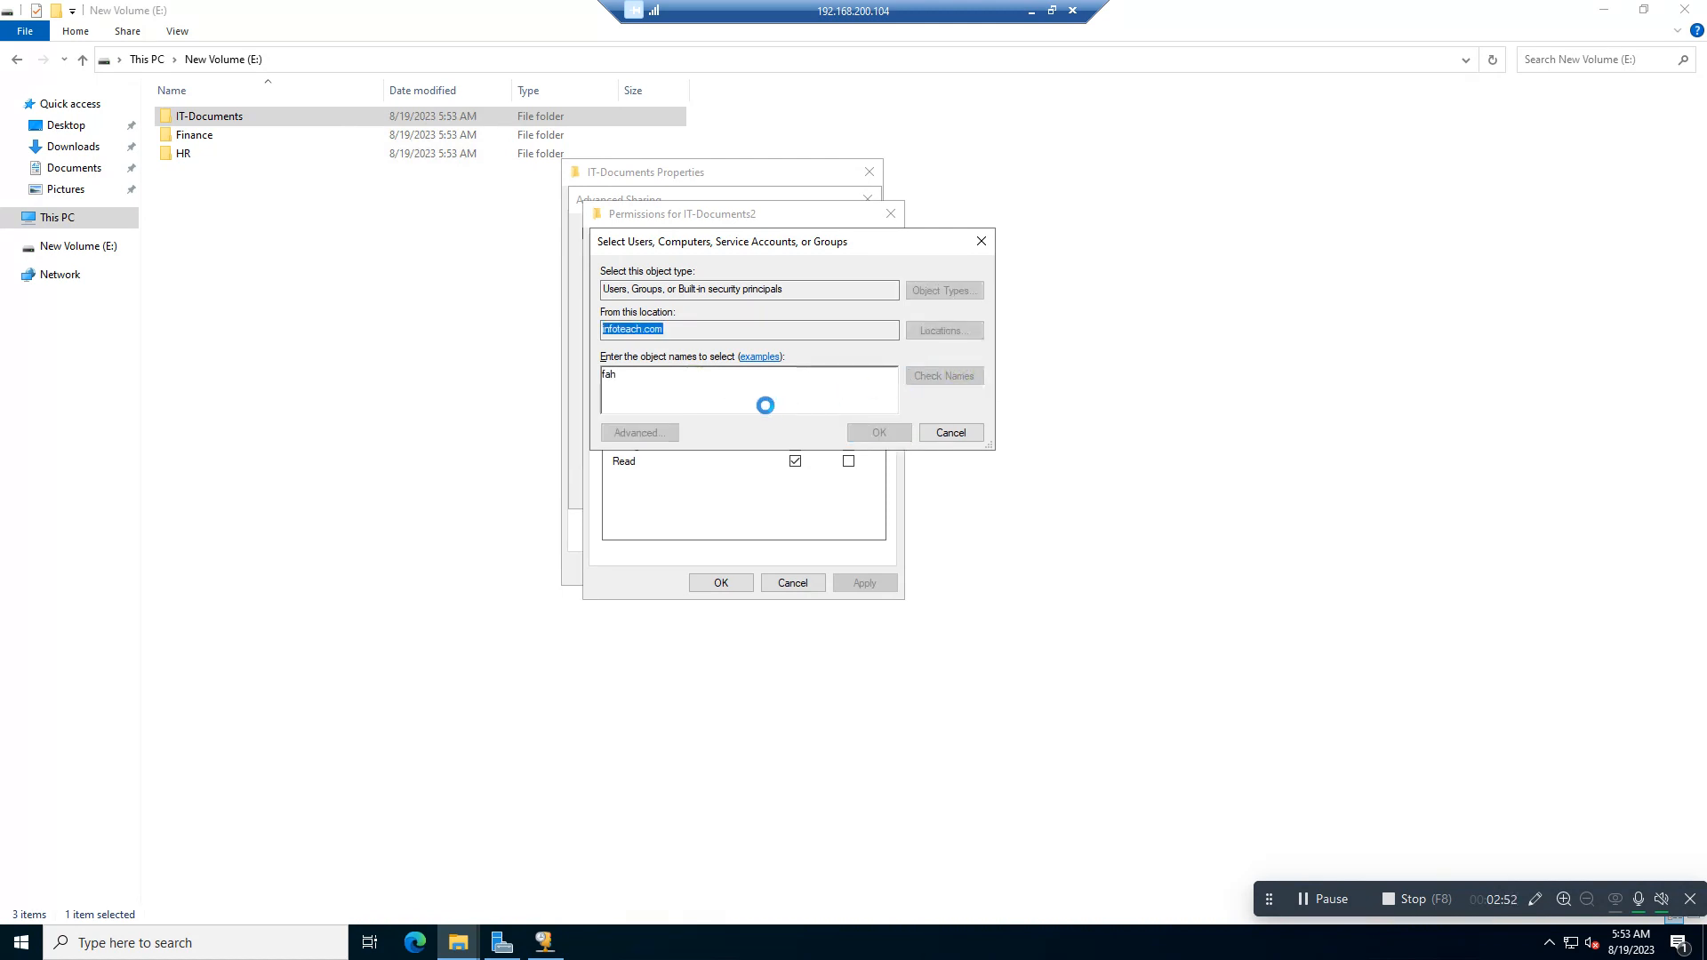
pyautogui.click(972, 527)
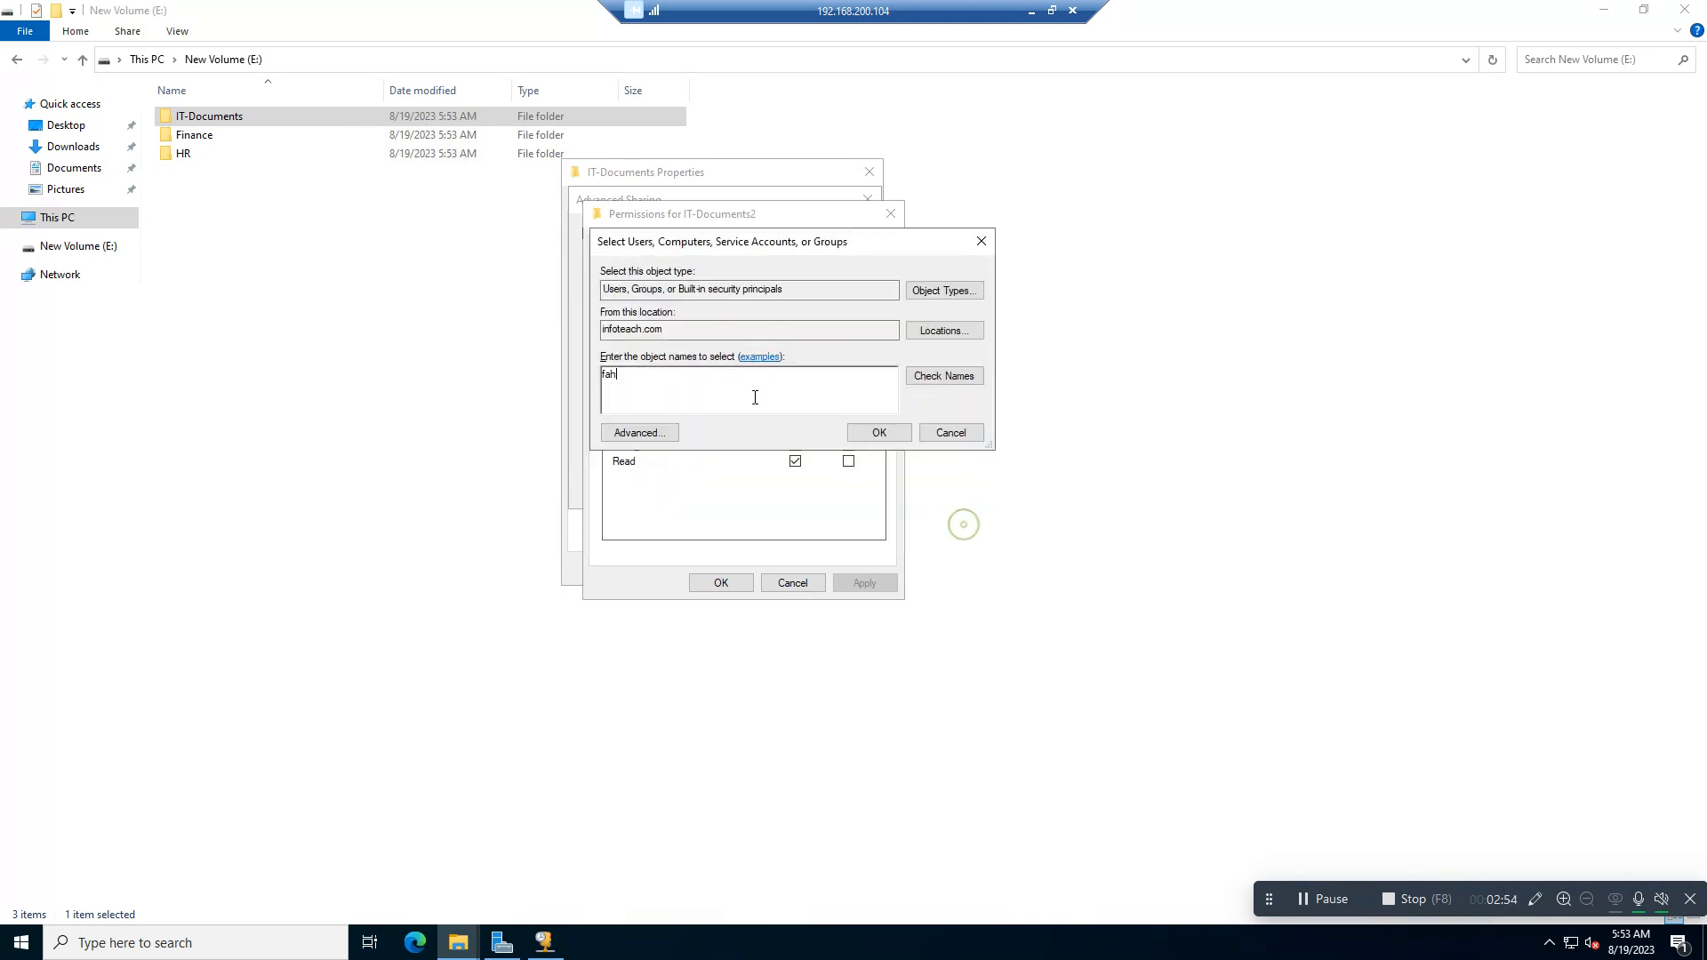
# Step: Look up the user's account by the start of its name and add it to the IT-Documents share permissions
pyautogui.write('ahm')
pyautogui.click(943, 375)
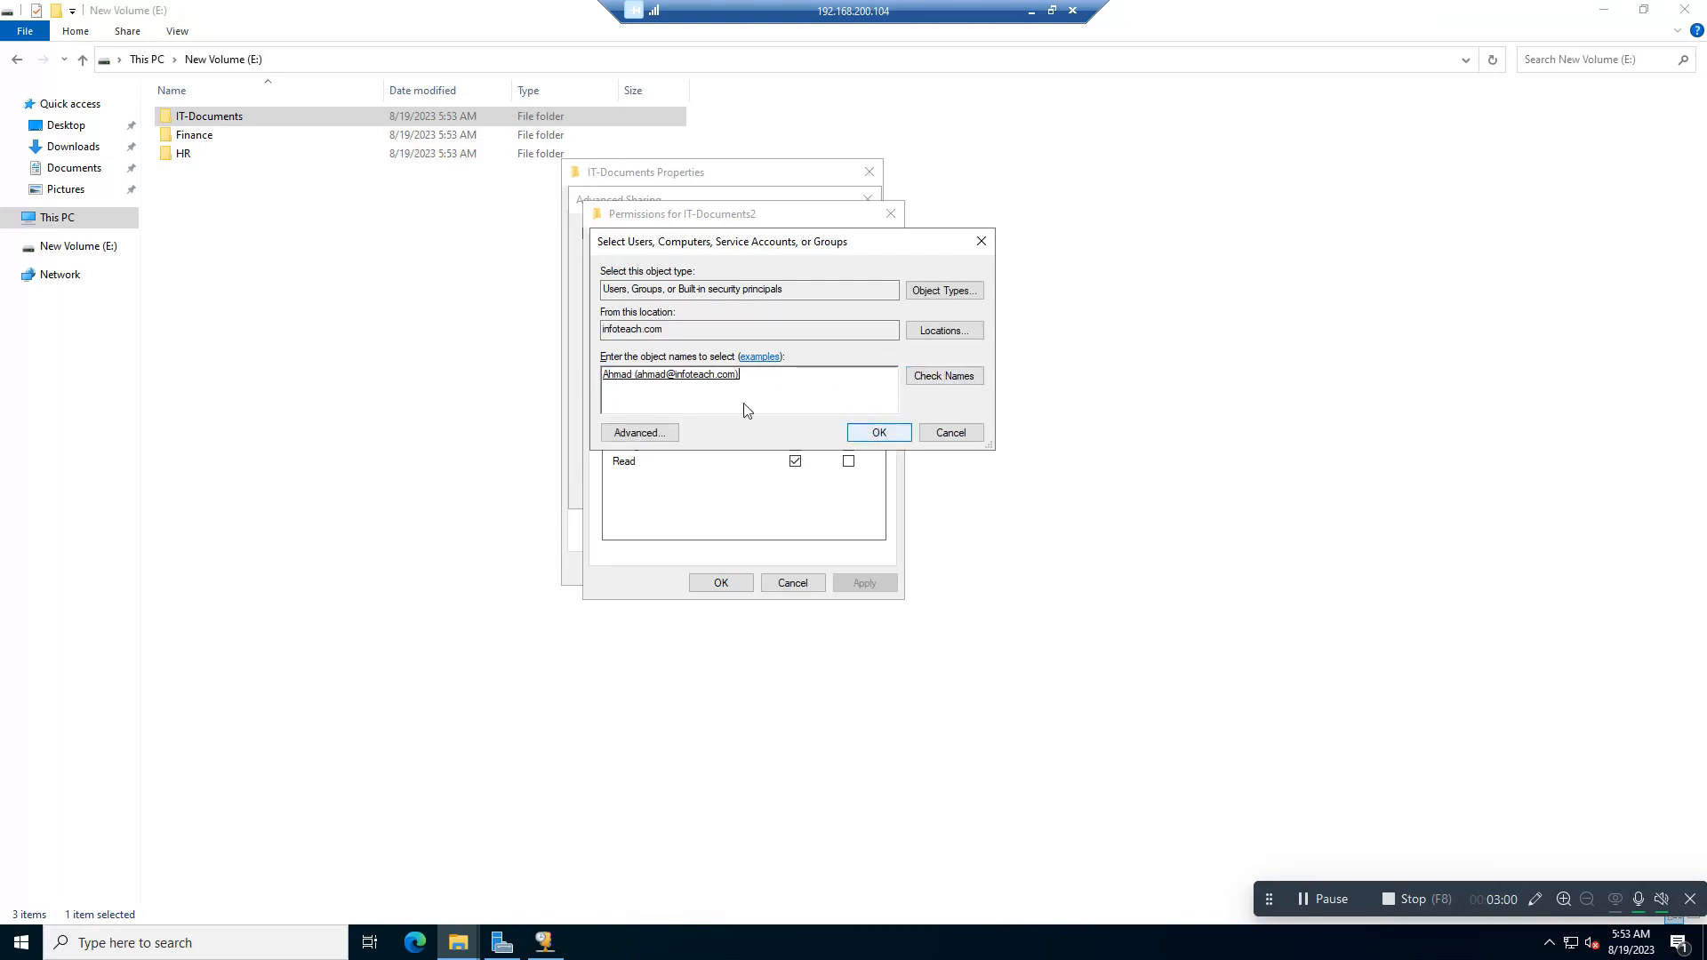
pyautogui.click(879, 432)
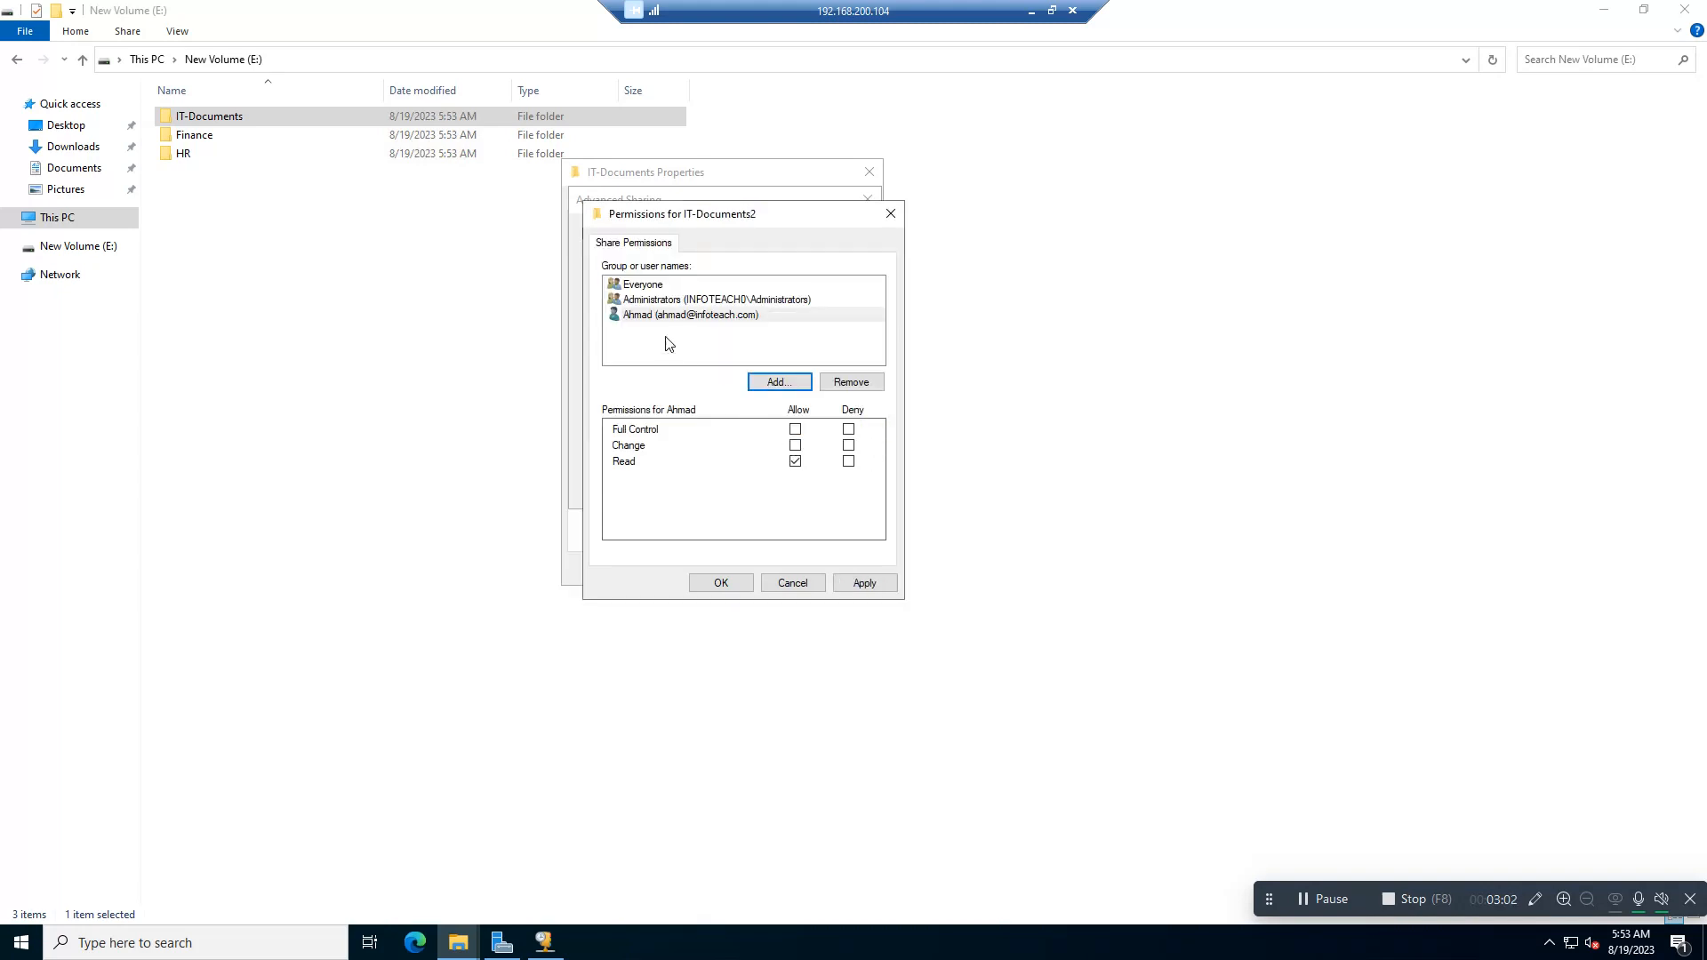
# Step: Allow the added user Full Control on the IT-Documents share, apply the sharing settings and close the folder's properties
pyautogui.click(796, 430)
pyautogui.click(864, 583)
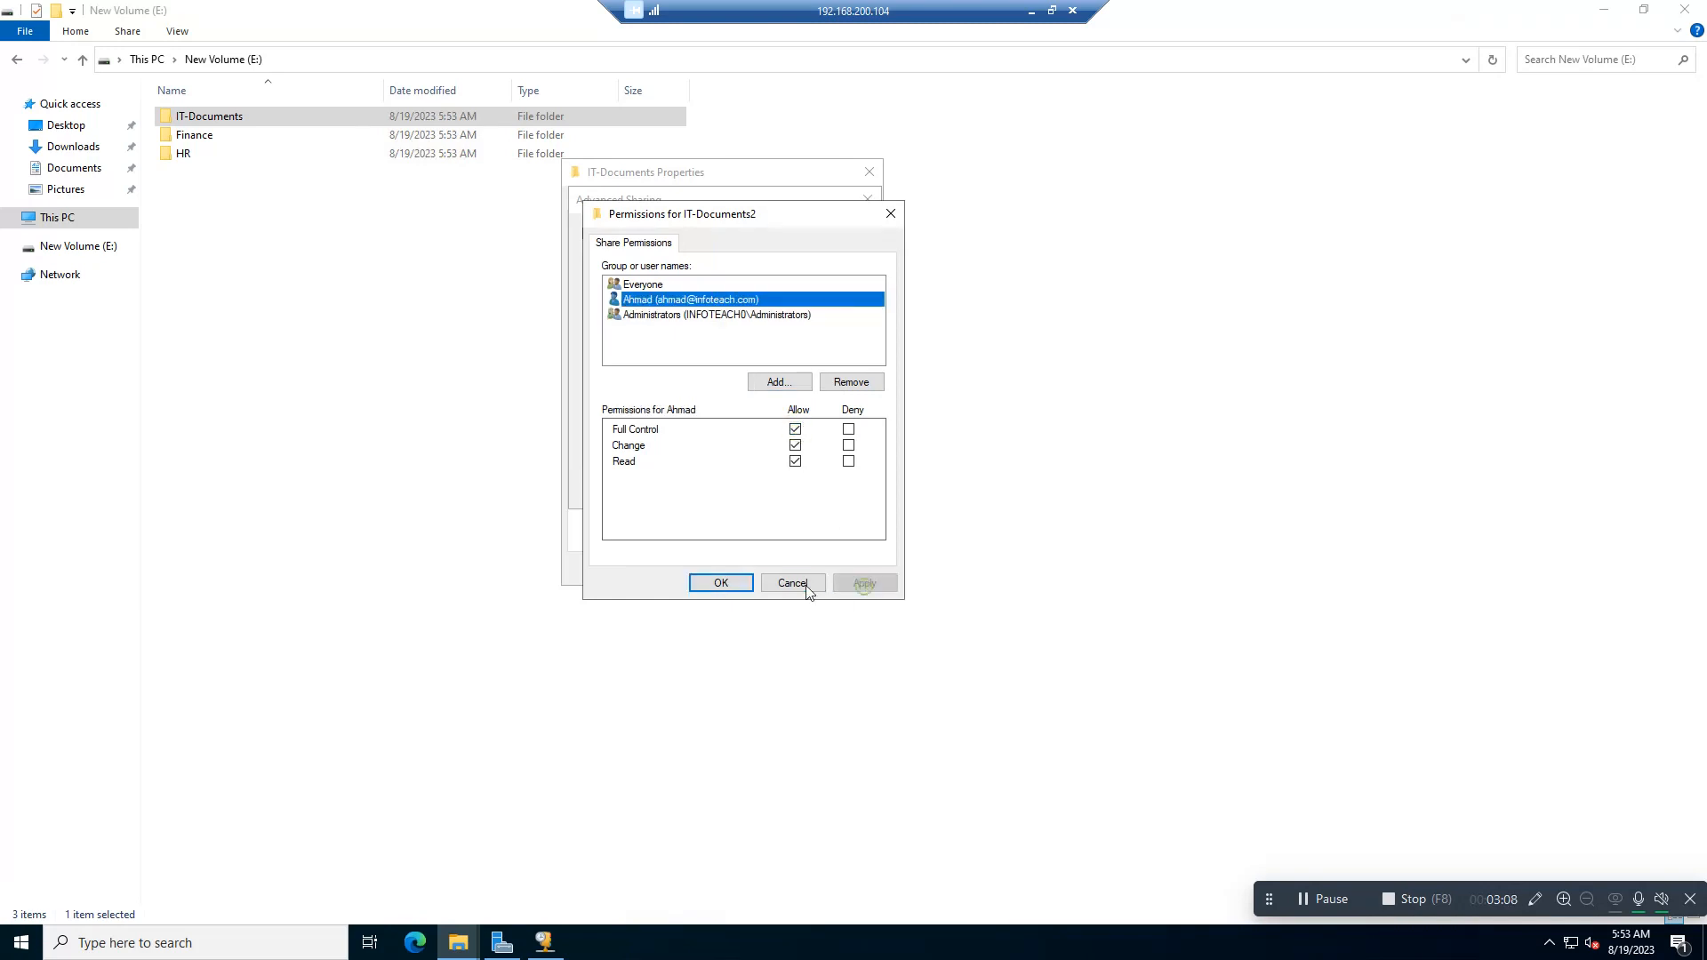
pyautogui.click(721, 583)
pyautogui.click(833, 488)
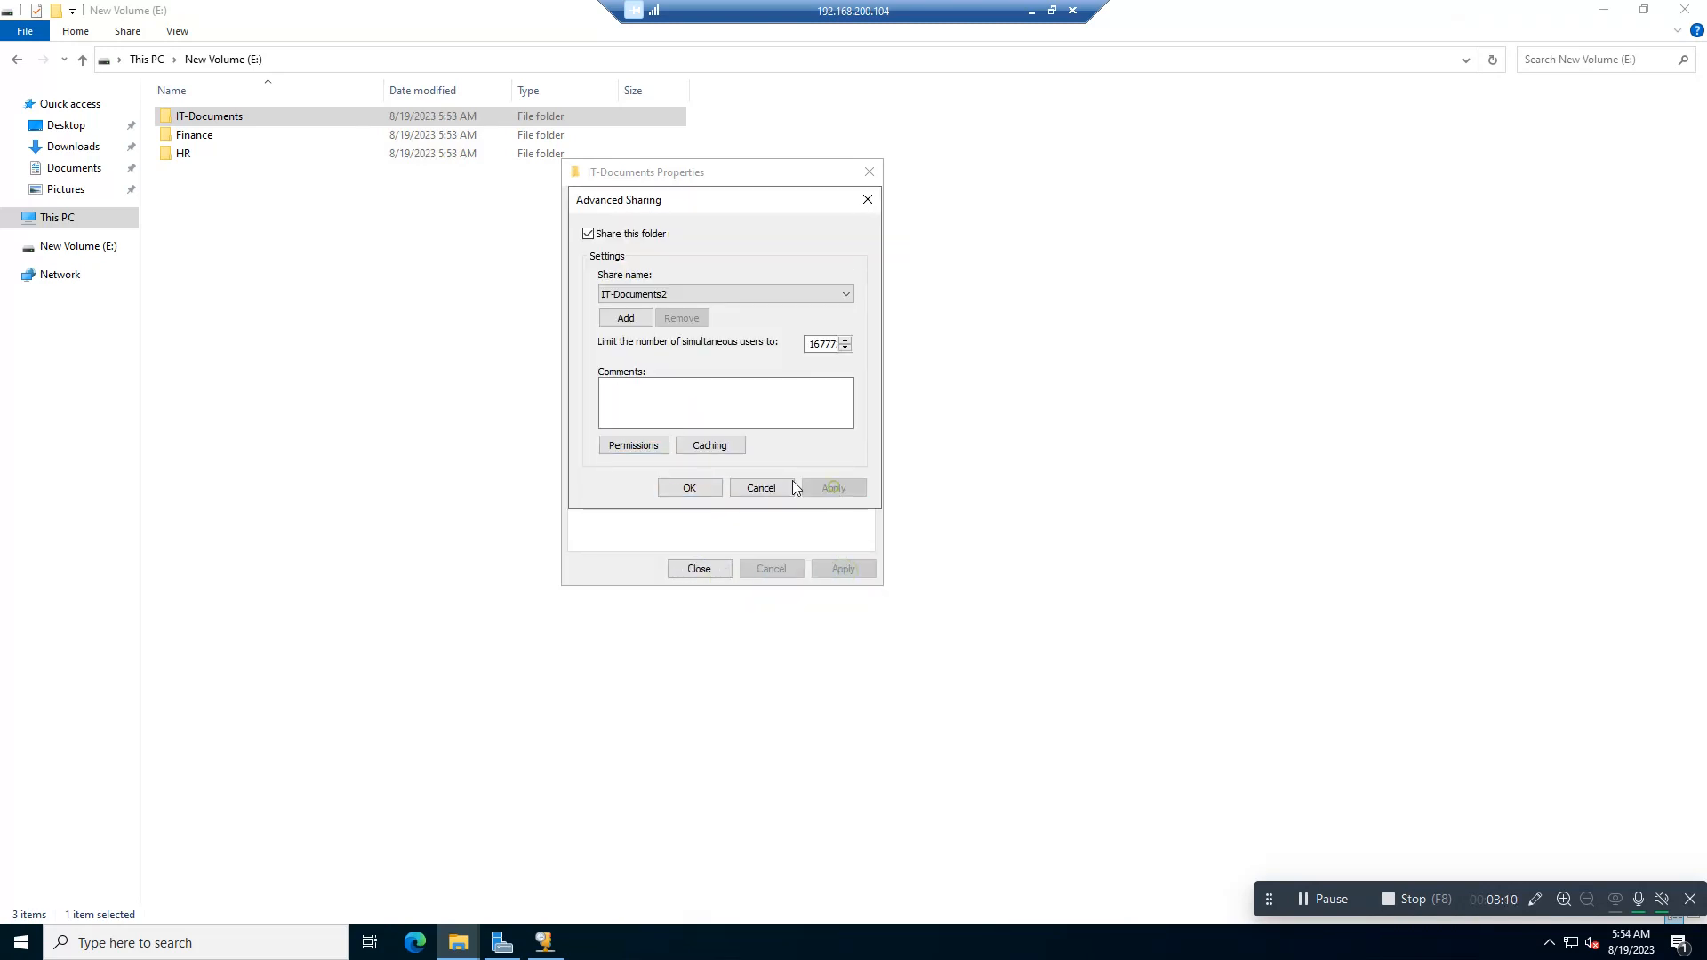
pyautogui.click(687, 488)
pyautogui.click(699, 569)
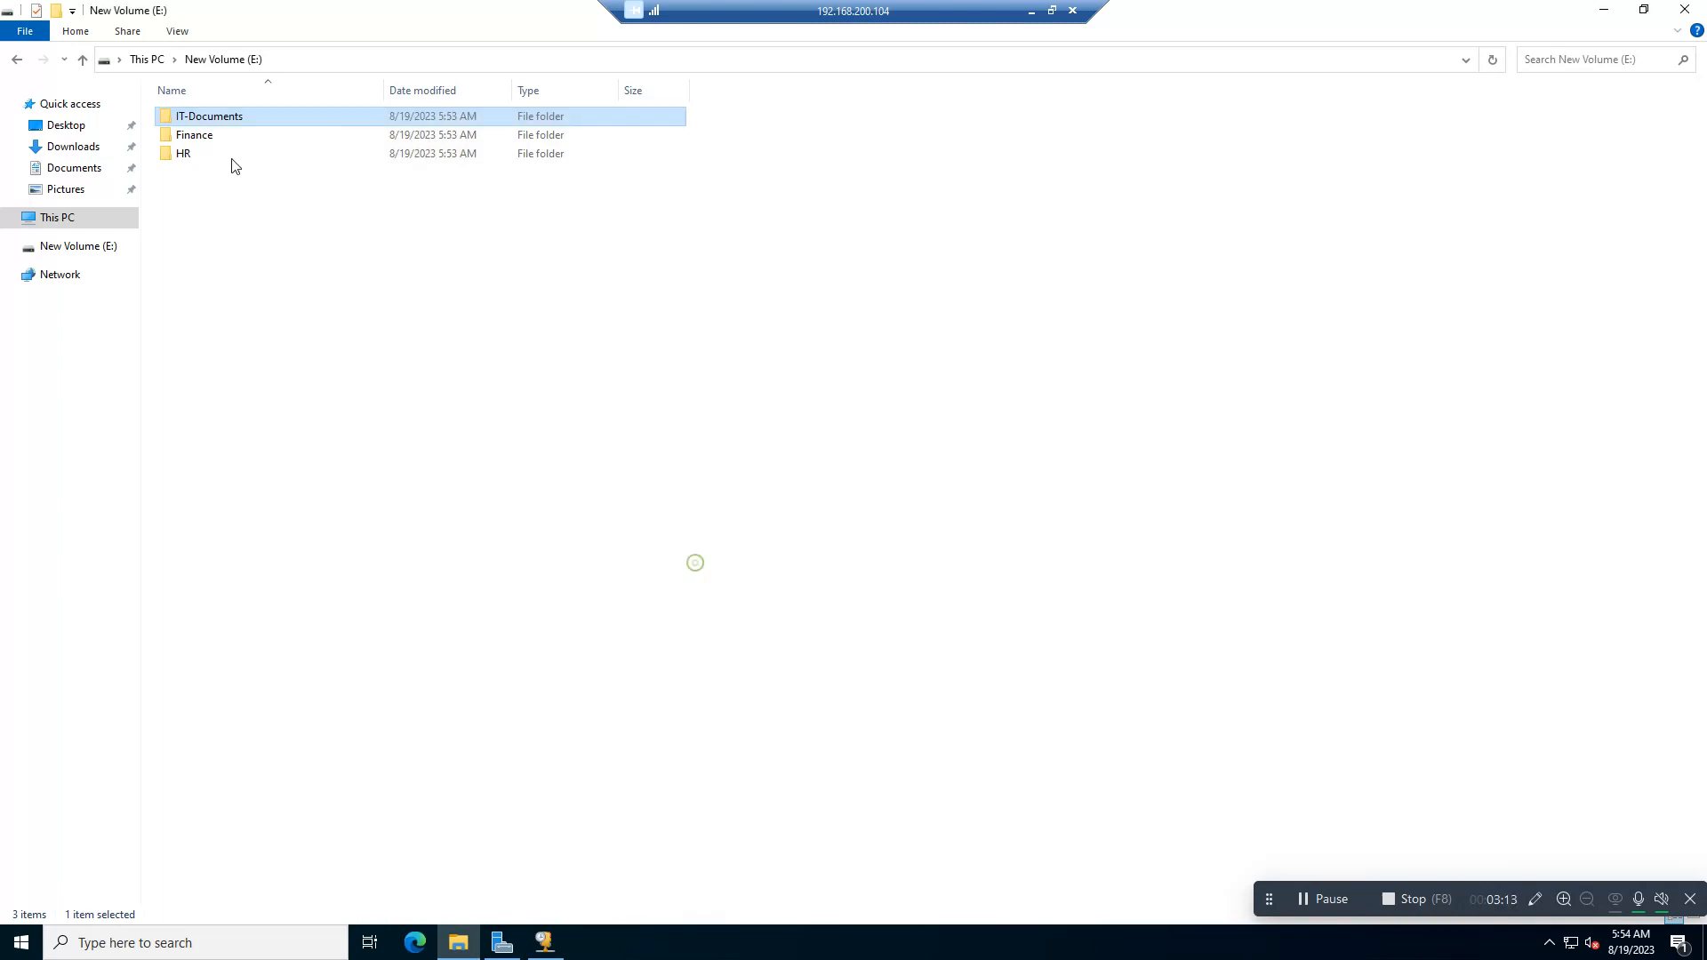
# Step: Check the sharing status and network path in the properties of the IT-Documents folder
pyautogui.rightClick(198, 140)
pyautogui.rightClick(192, 120)
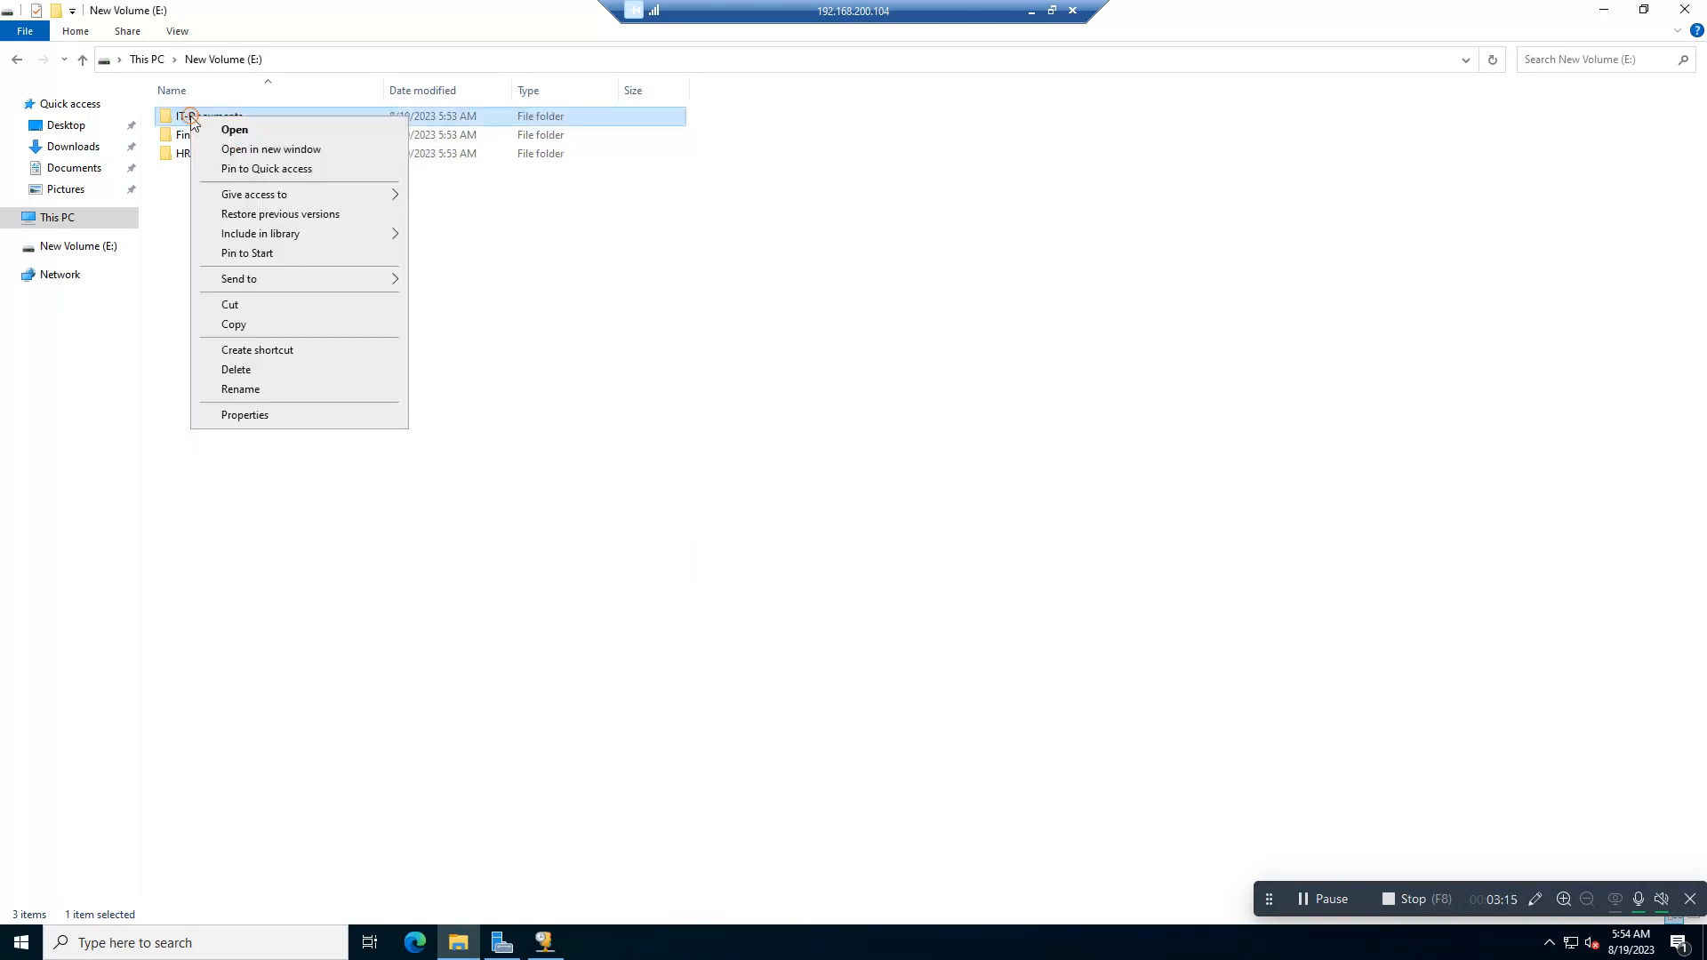
pyautogui.click(253, 415)
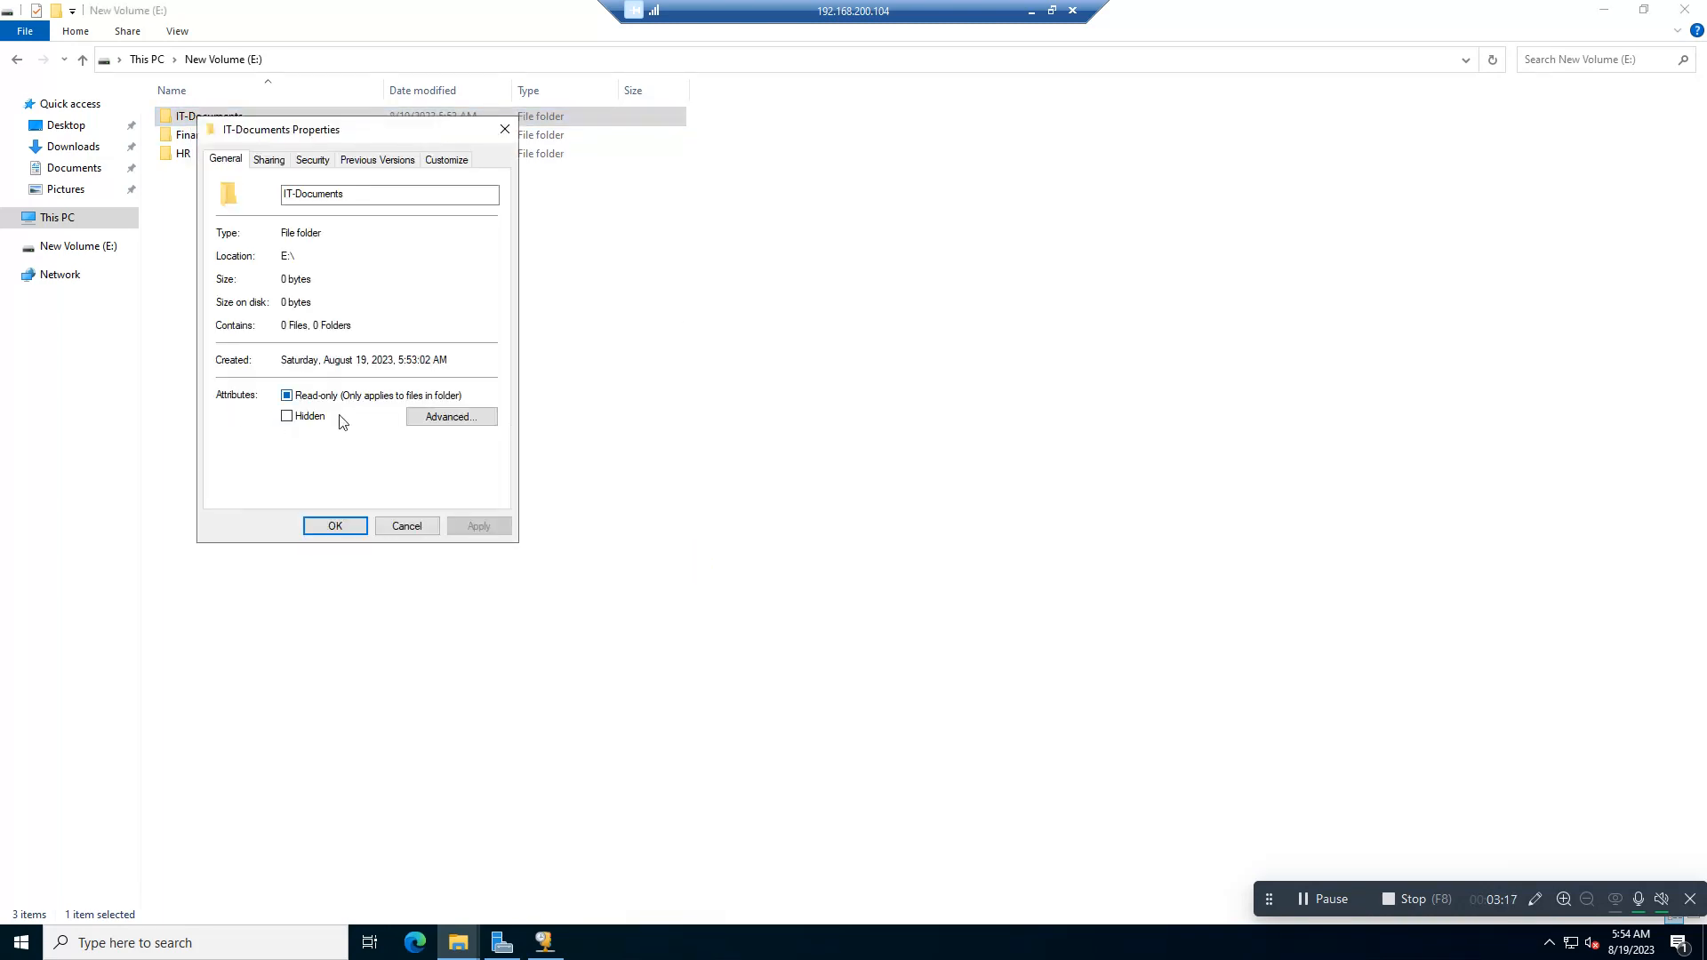
pyautogui.moveTo(409, 140); pyautogui.dragTo(719, 214)
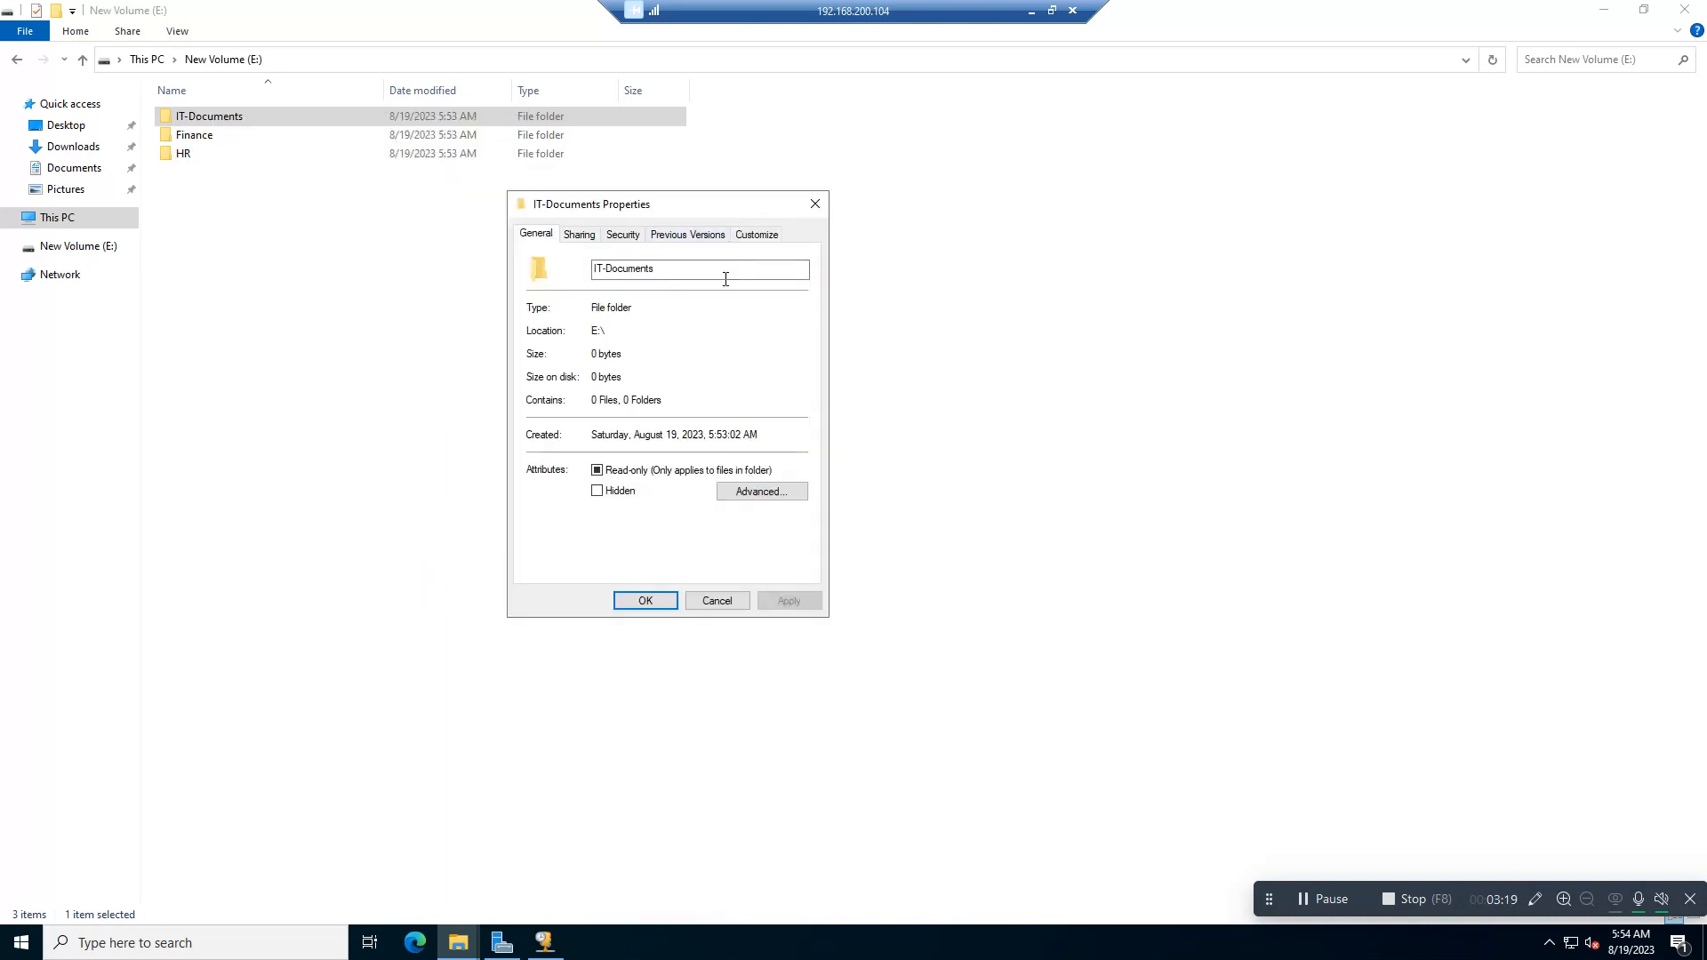
pyautogui.click(596, 240)
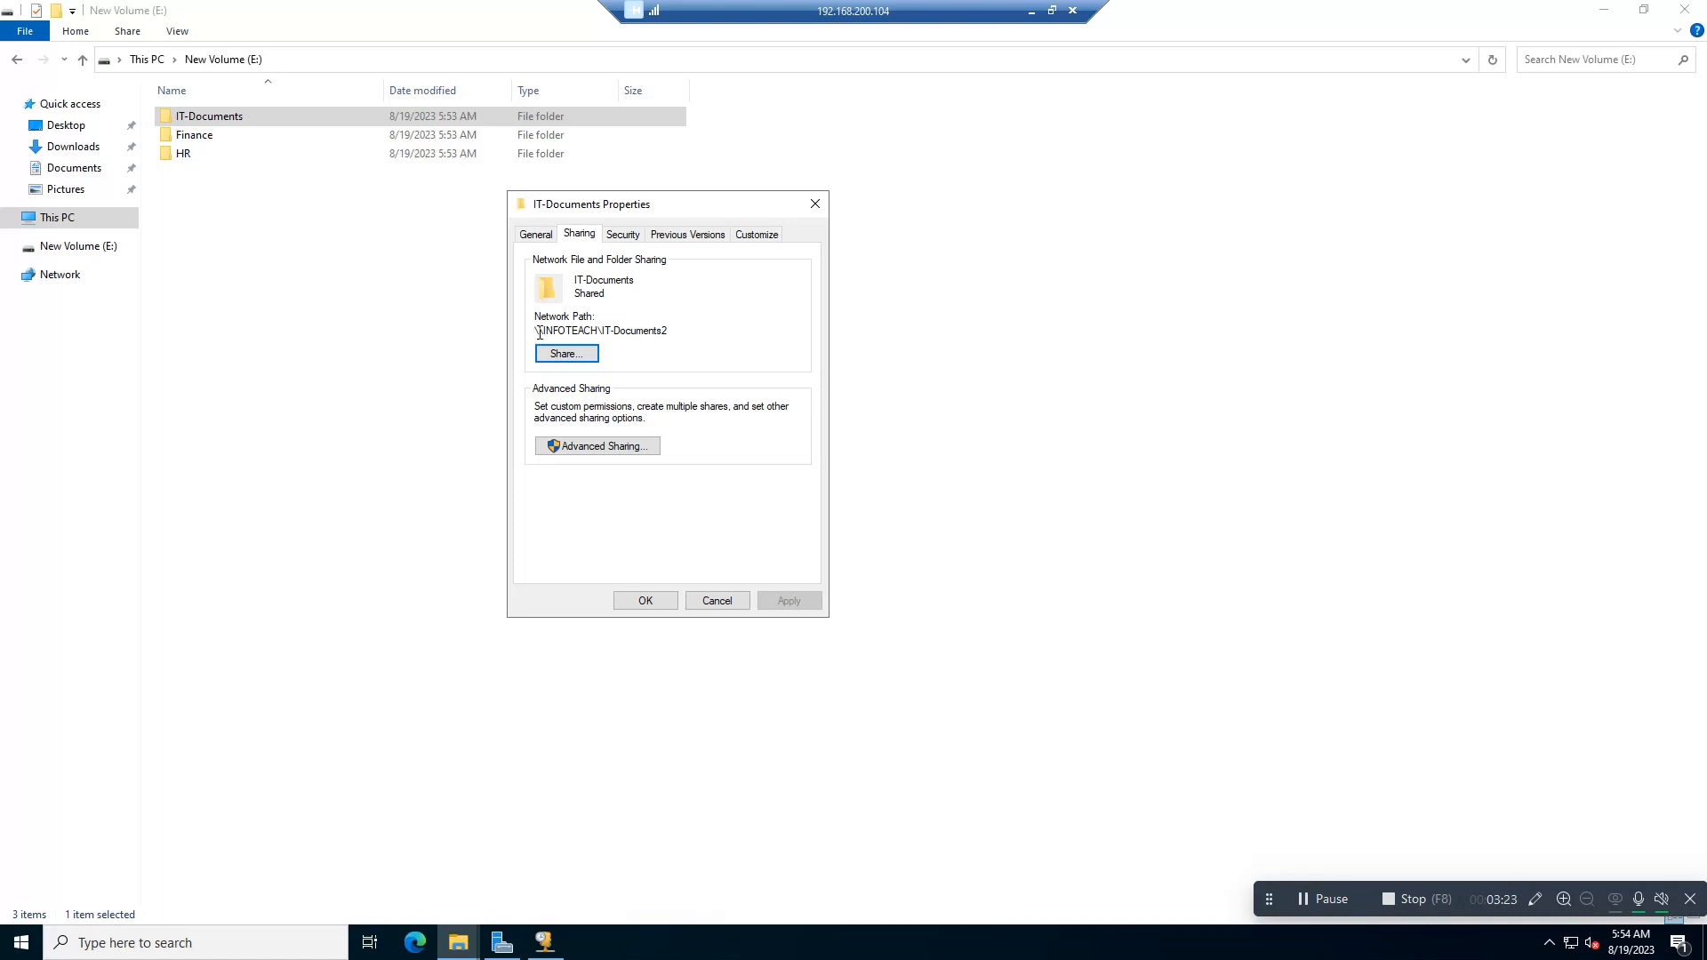
pyautogui.moveTo(539, 332); pyautogui.dragTo(696, 330)
pyautogui.click(815, 203)
# Step: Turn on sharing for the Finance folder in its advanced sharing settings
pyautogui.rightClick(198, 140)
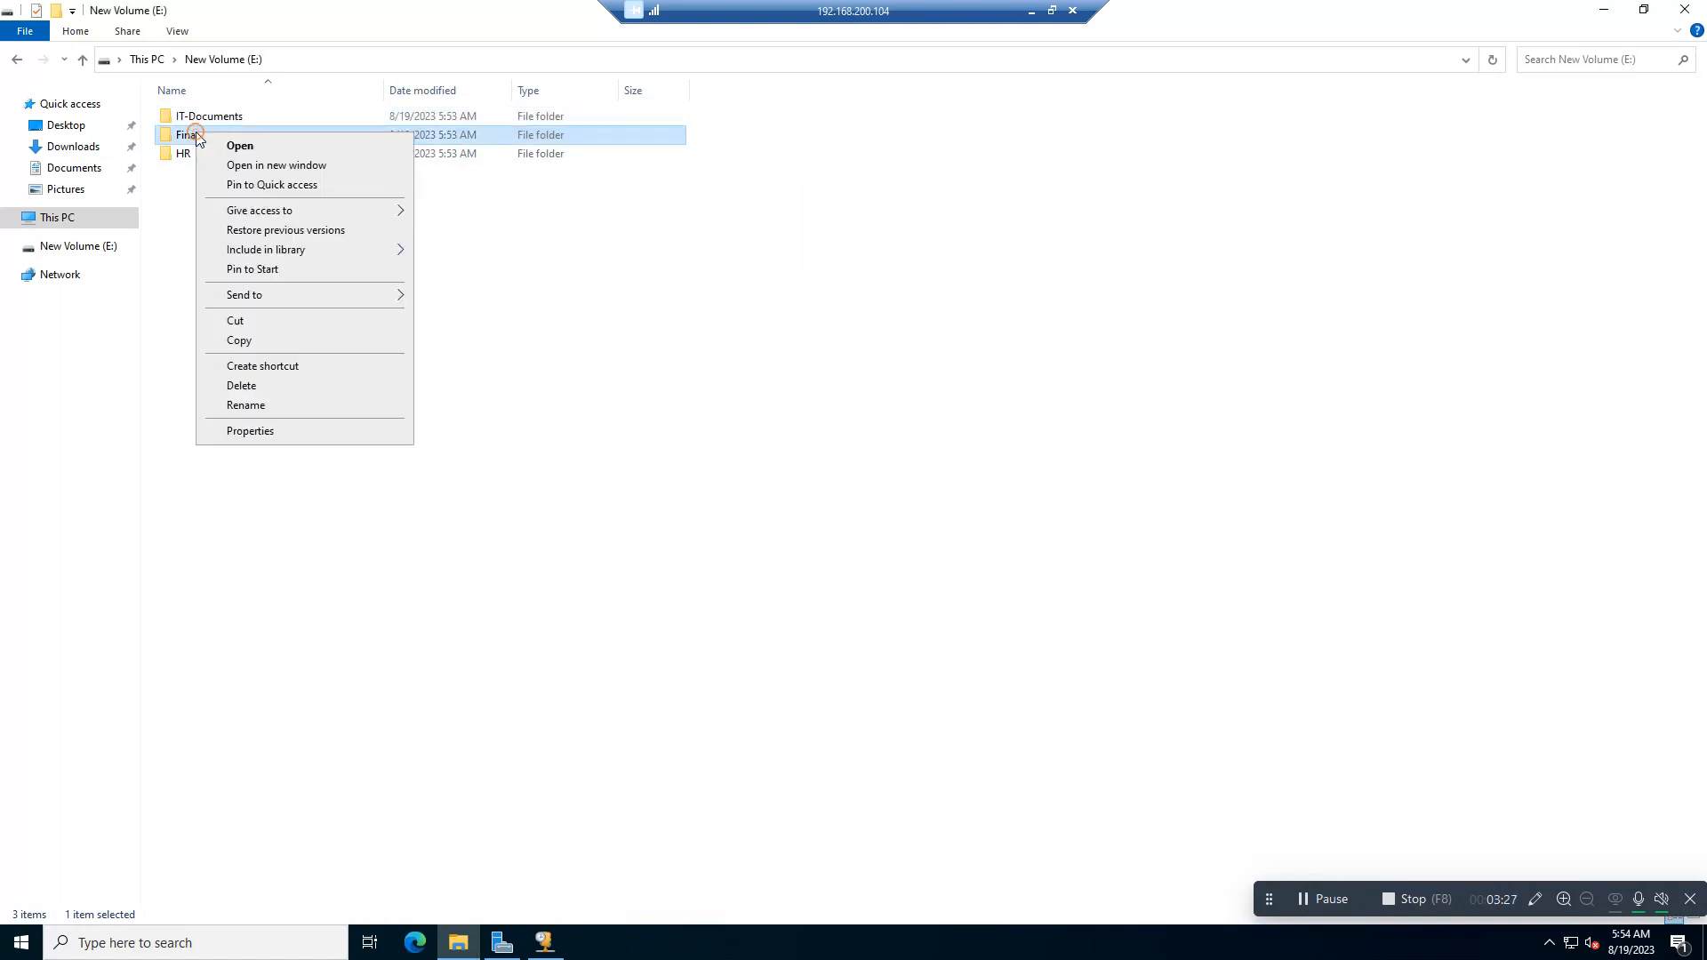
pyautogui.click(275, 433)
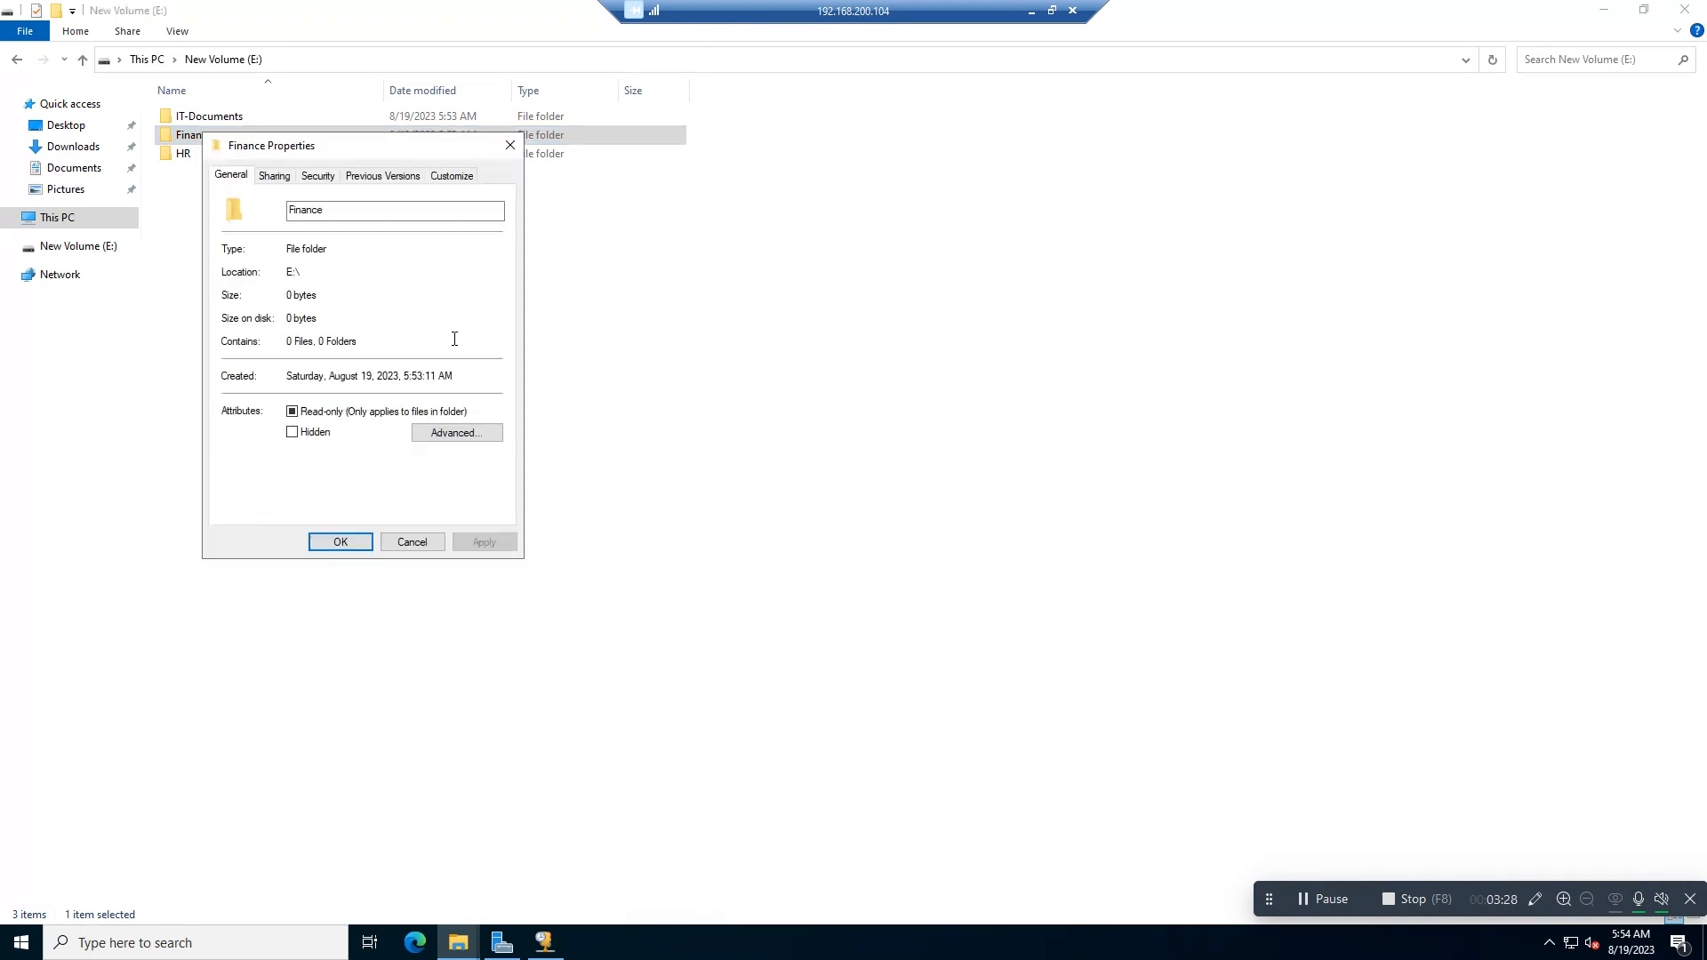
pyautogui.click(274, 175)
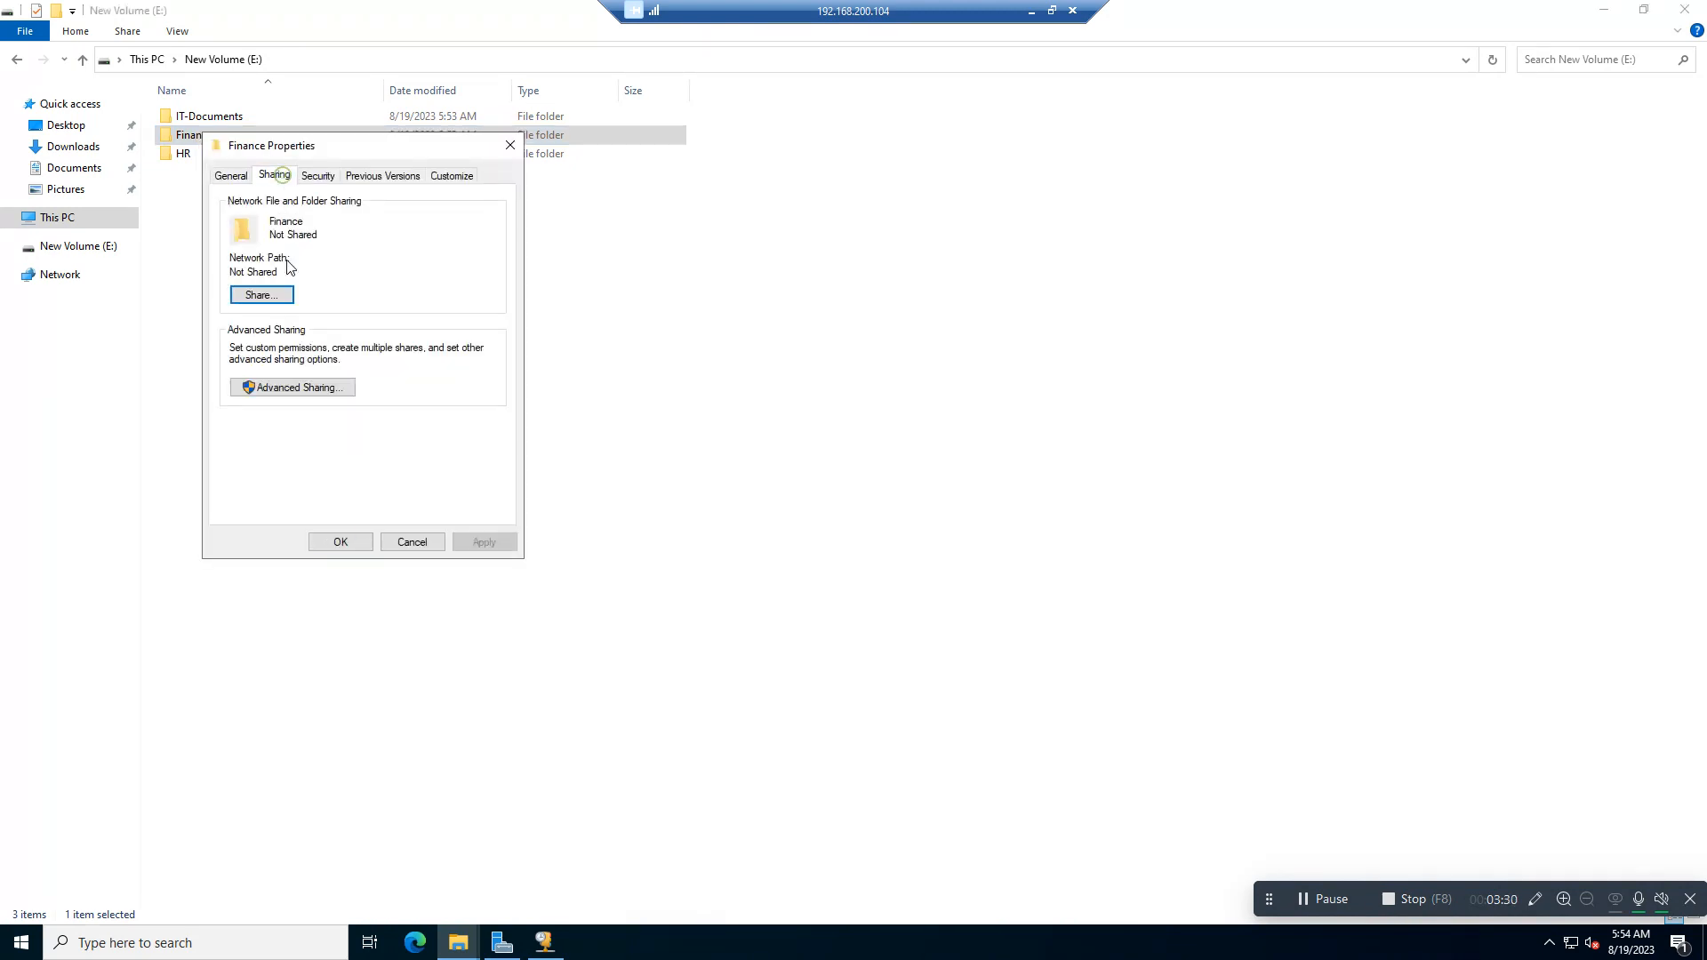
pyautogui.click(283, 388)
pyautogui.click(229, 207)
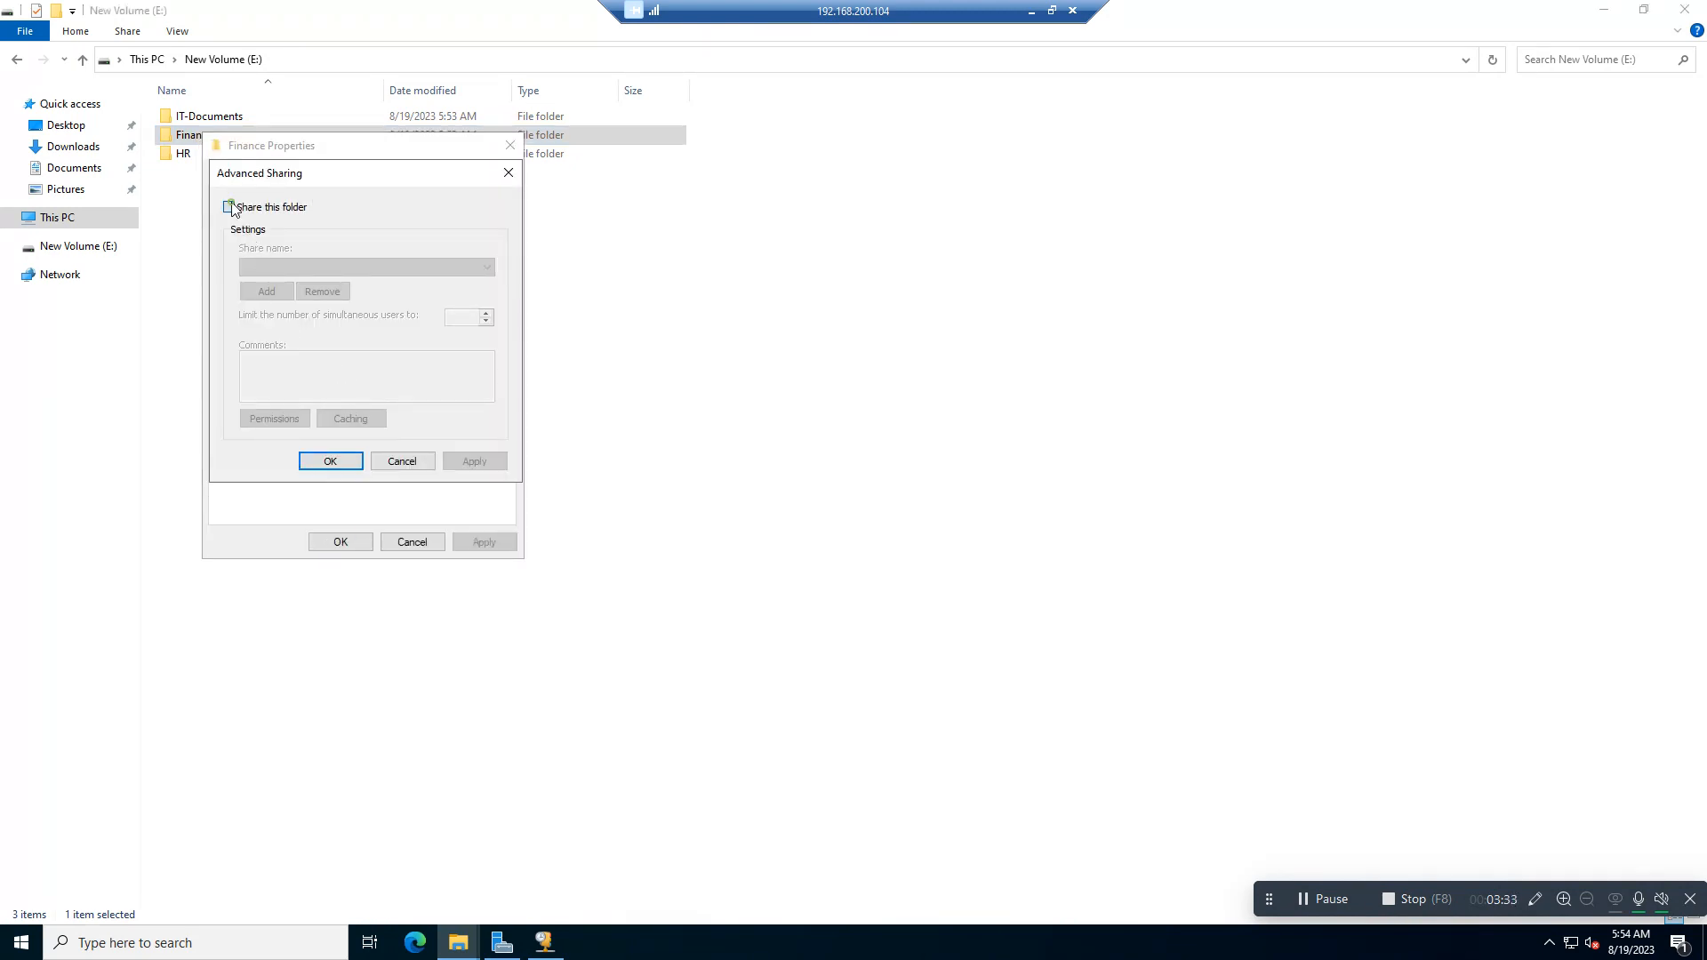
# Step: Allow Everyone Full Control on the Finance share, apply the sharing settings and close the folder's properties
pyautogui.click(274, 418)
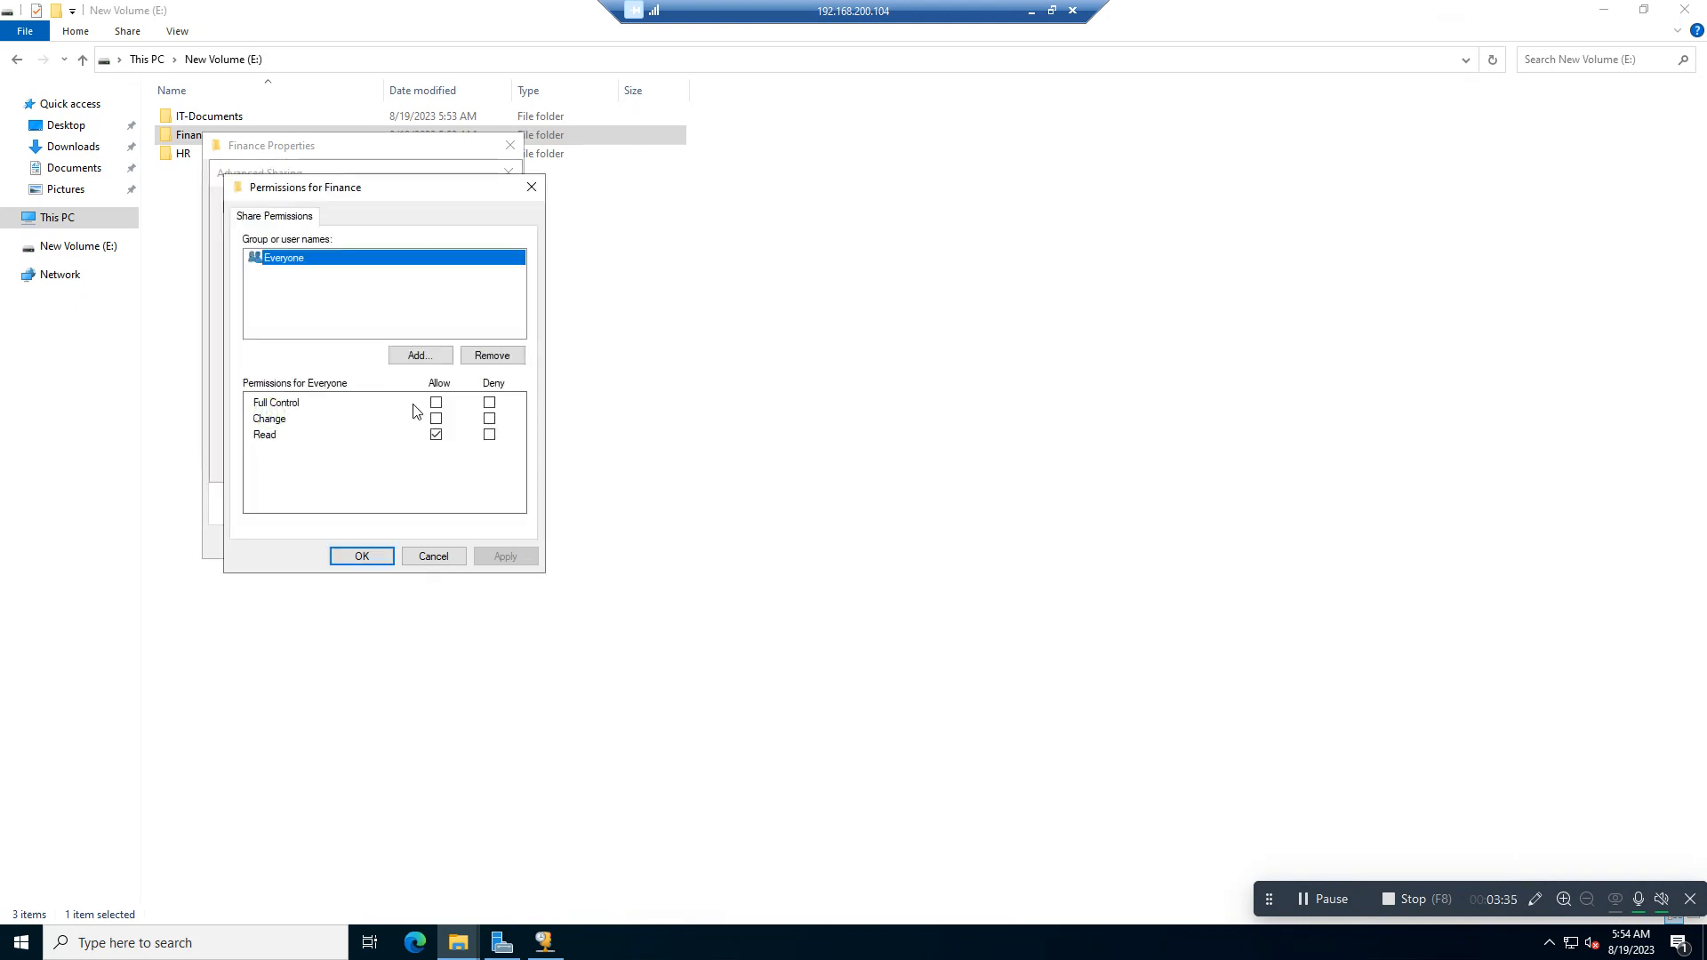
pyautogui.click(435, 402)
pyautogui.click(505, 558)
pyautogui.click(365, 556)
pyautogui.click(474, 461)
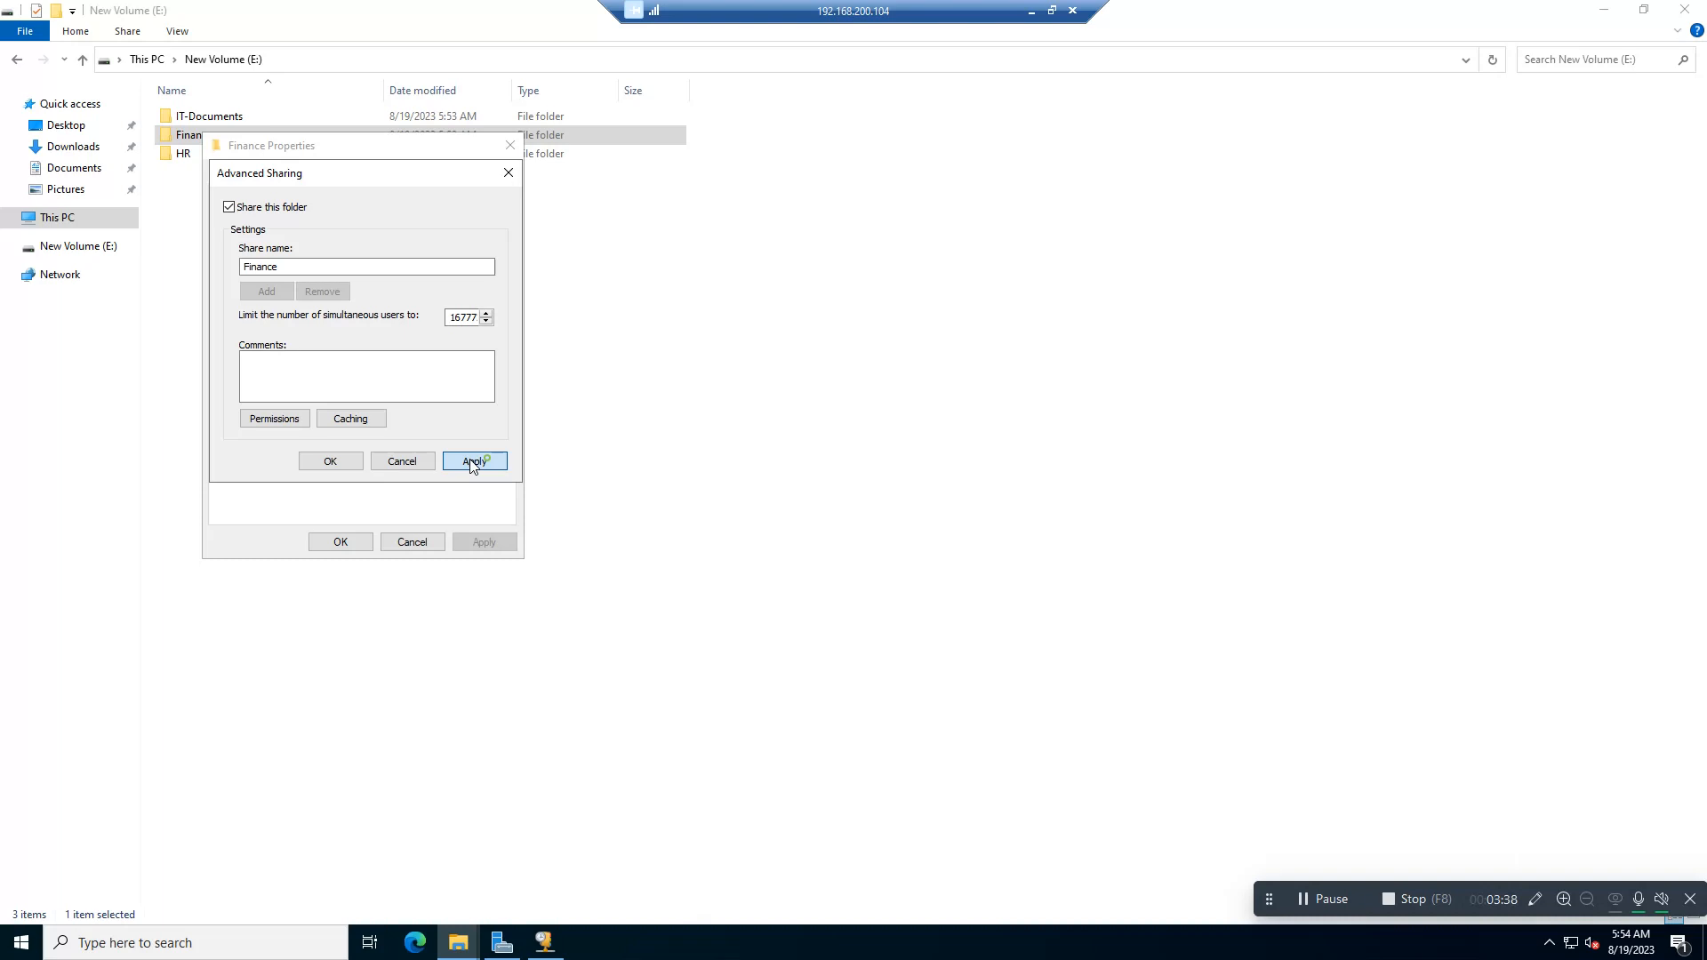
pyautogui.click(330, 460)
pyautogui.click(339, 541)
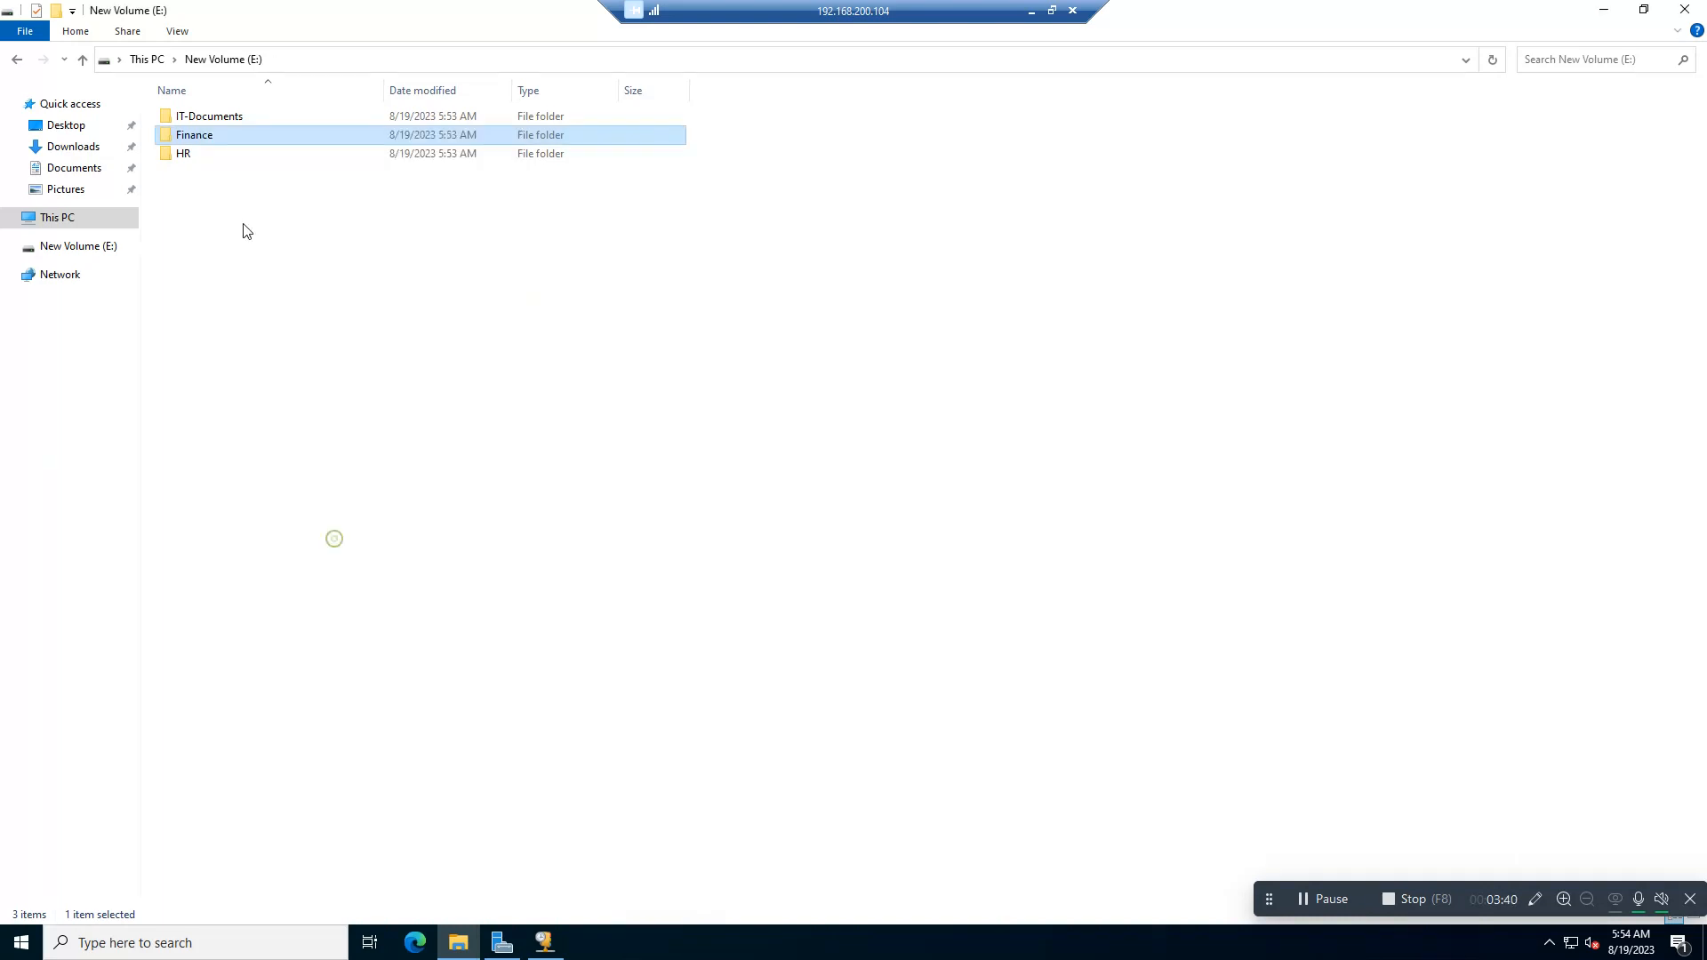
# Step: Share the HR folder on the network with Administrator at the Read/Write permission level and close its properties
pyautogui.rightClick(181, 155)
pyautogui.click(257, 453)
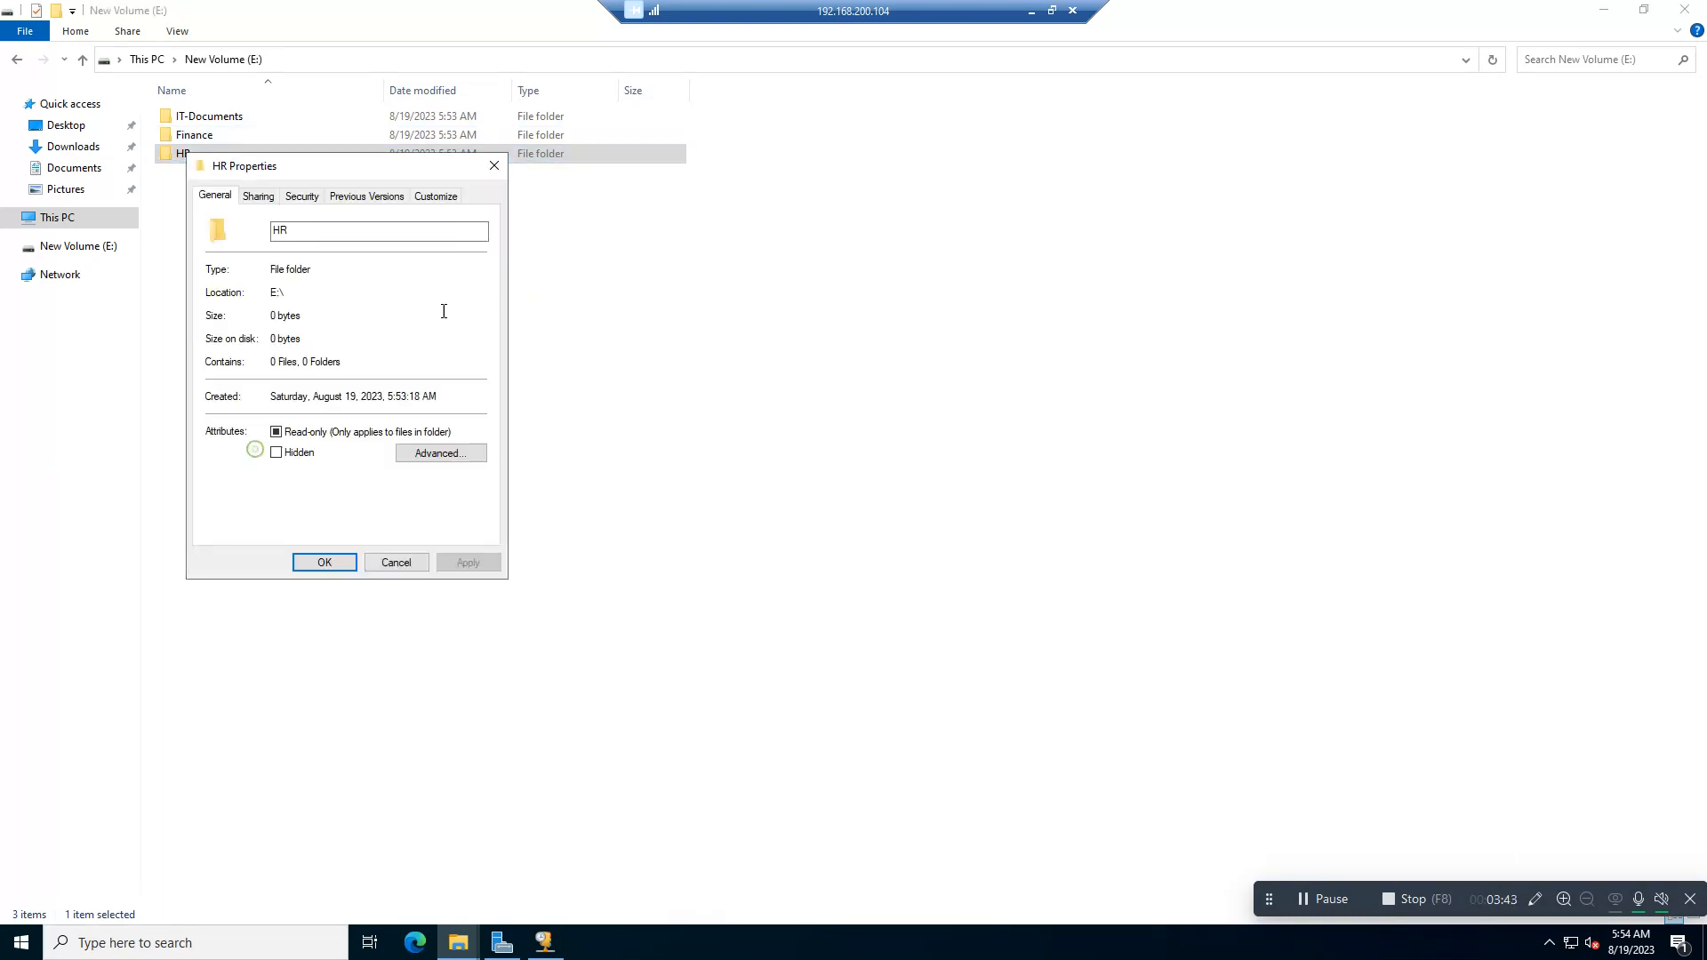
pyautogui.click(259, 197)
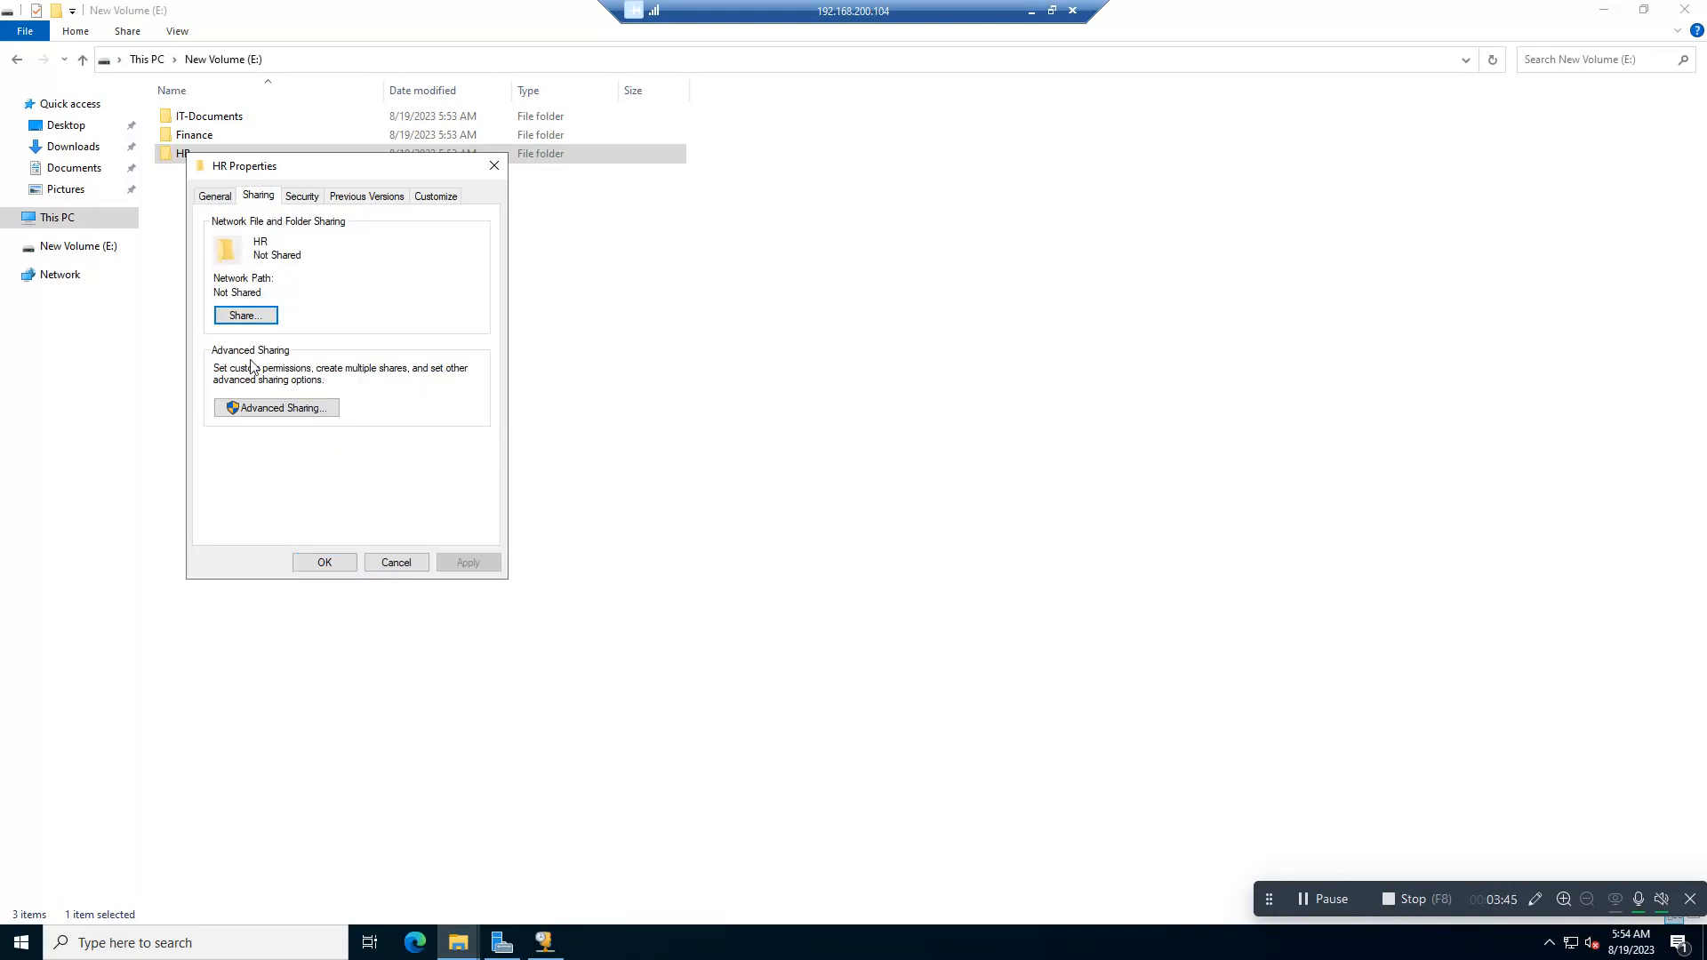
pyautogui.click(254, 317)
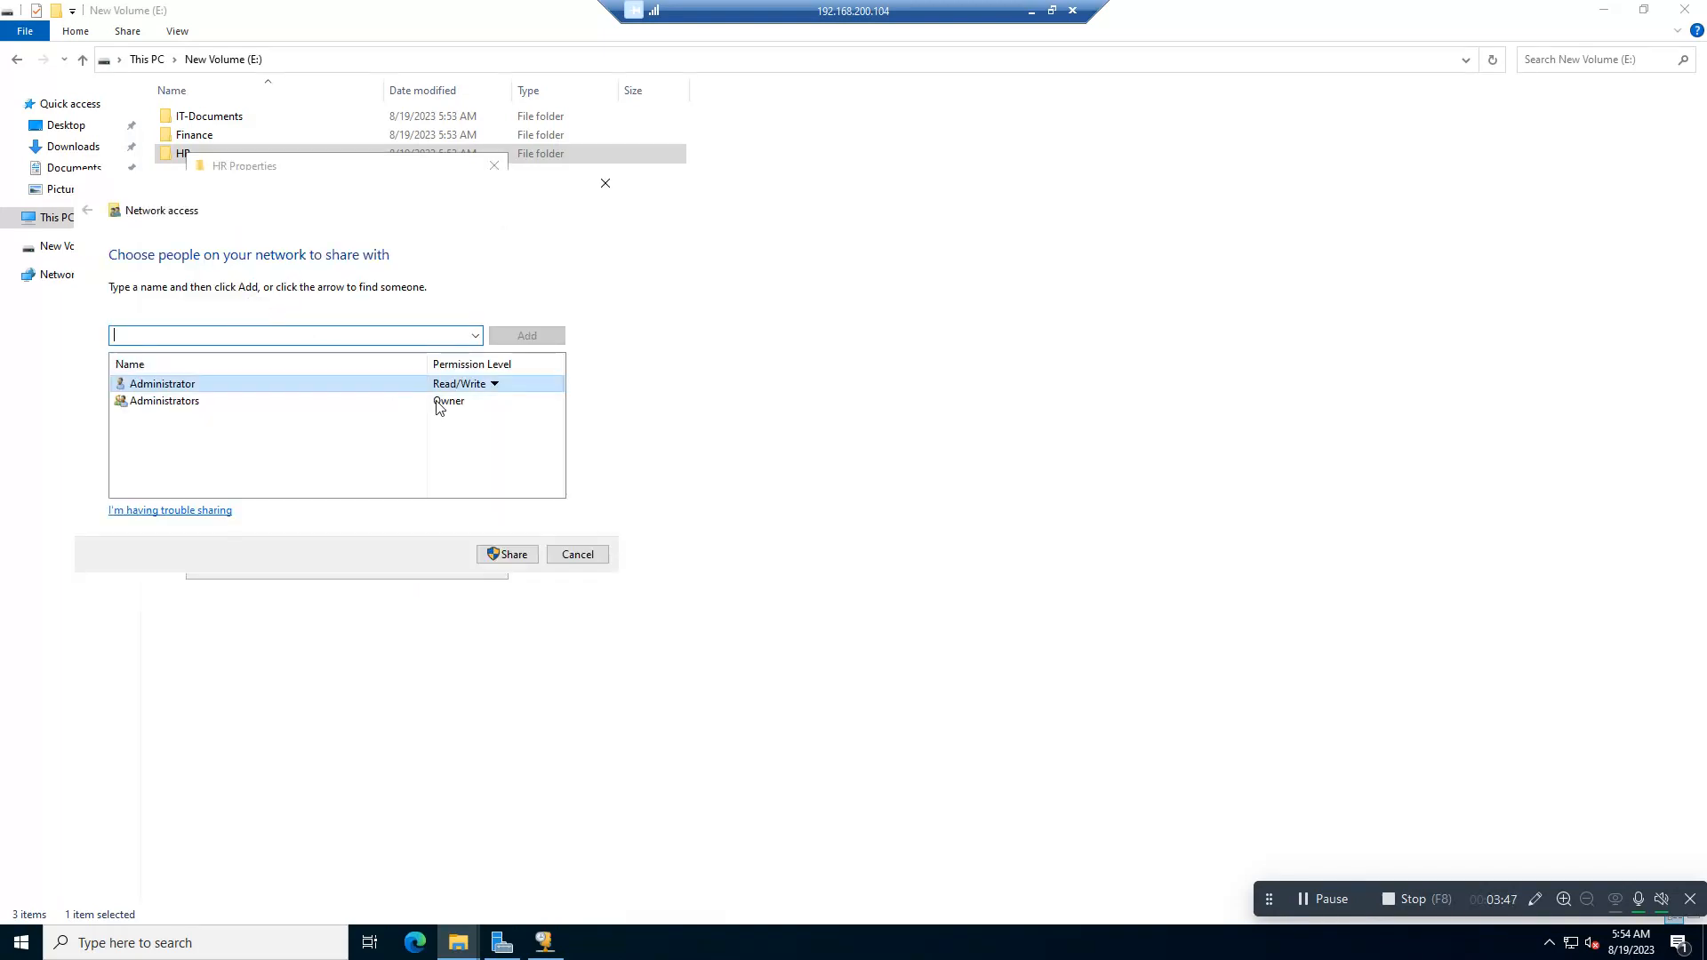
pyautogui.click(503, 553)
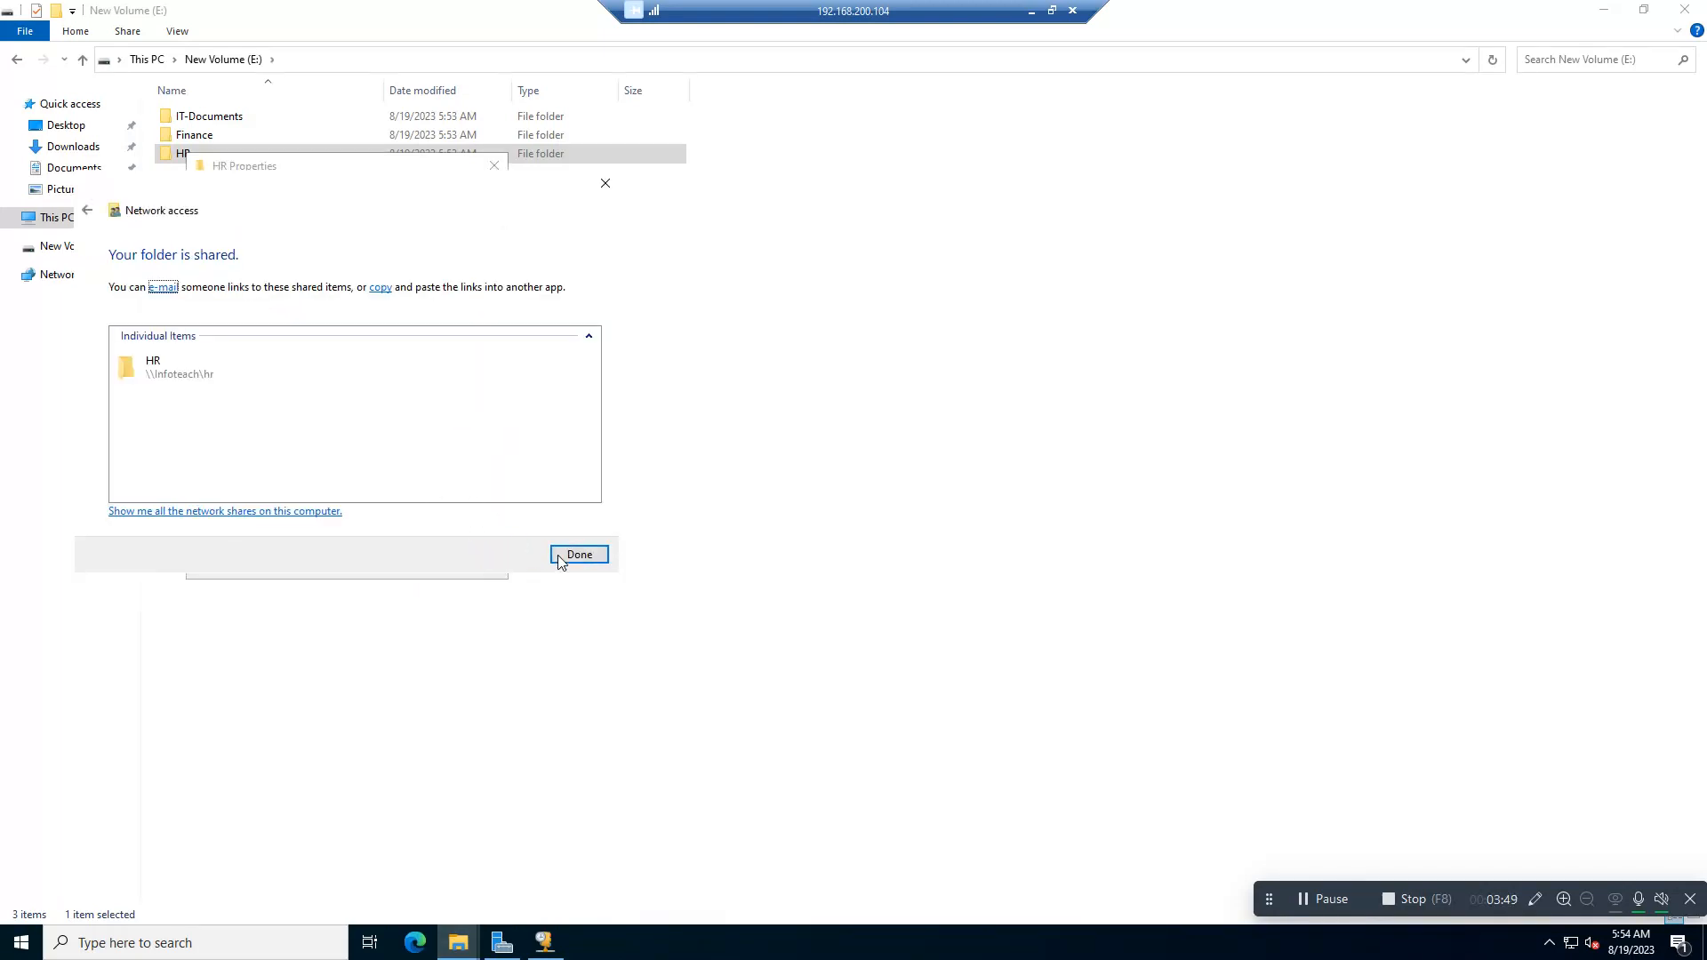
pyautogui.click(578, 555)
pyautogui.click(325, 560)
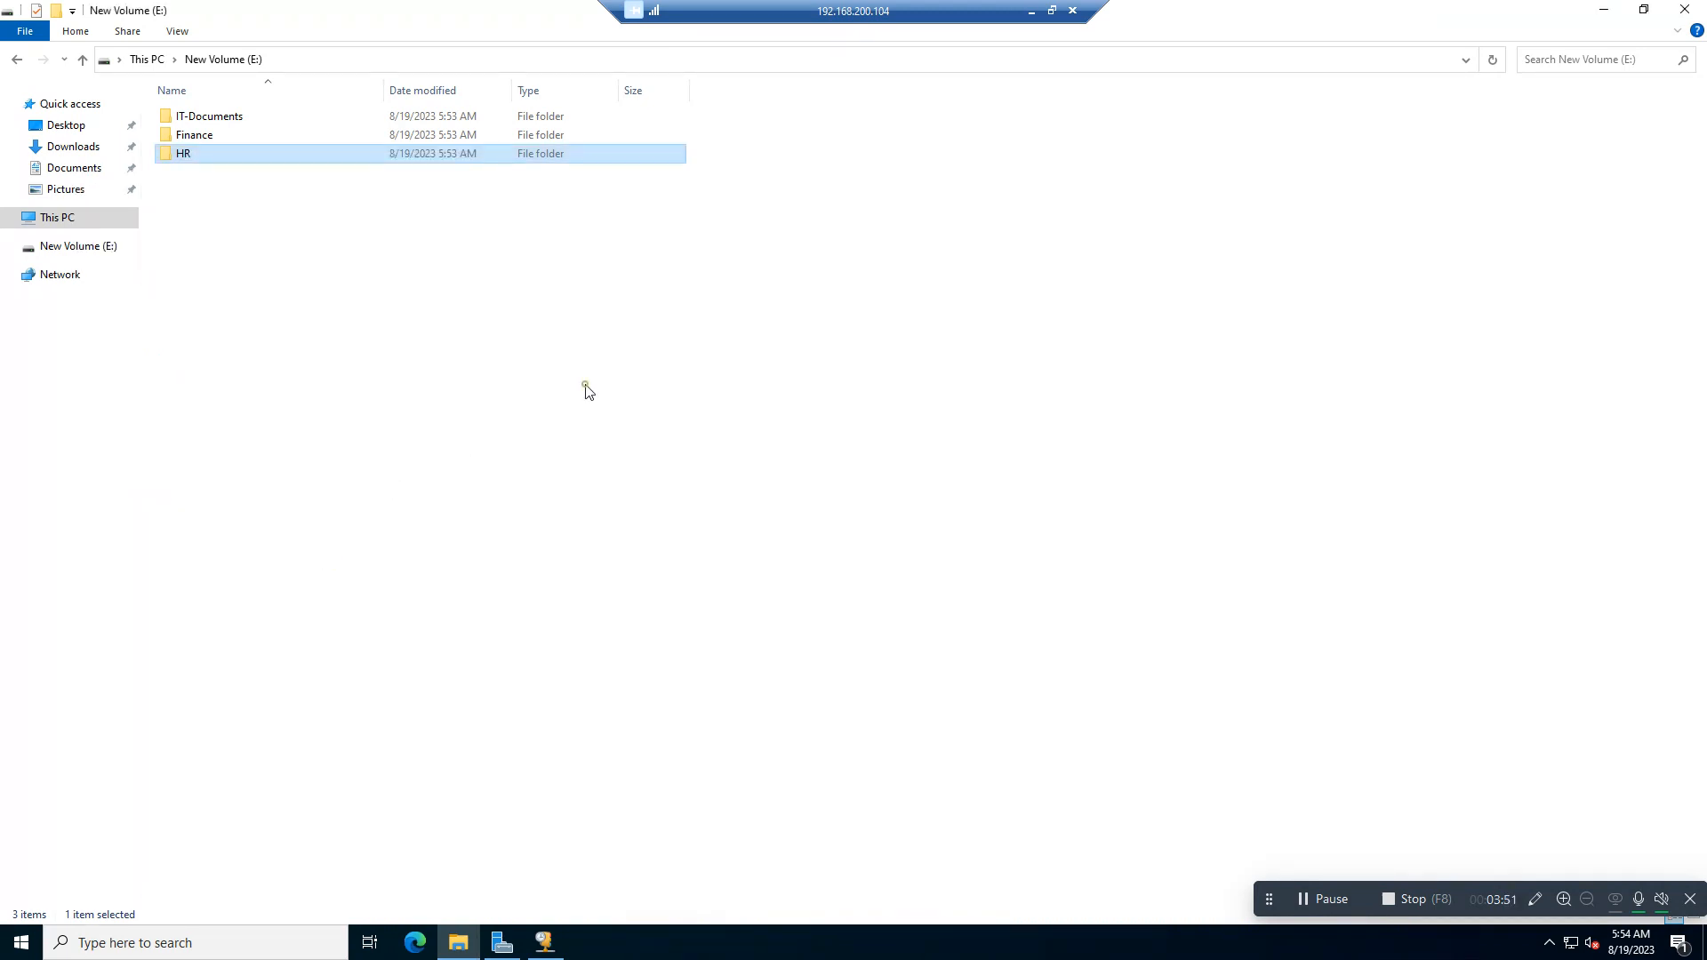
pyautogui.click(585, 391)
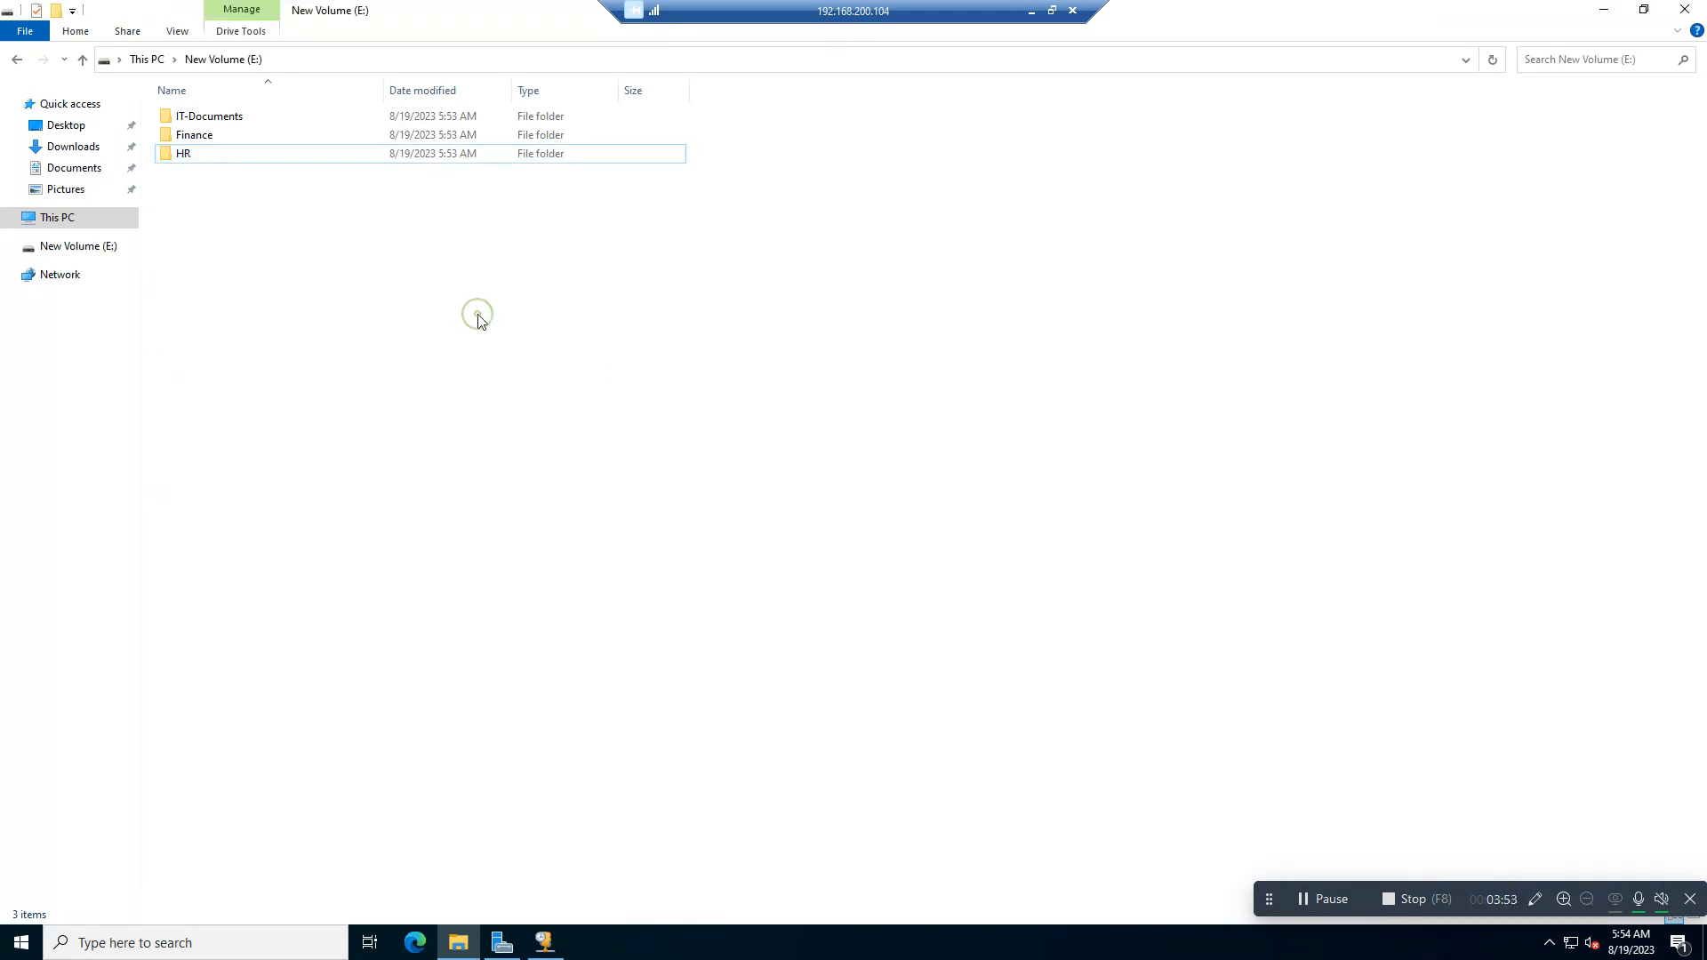
# Step: Check the share permissions of the HR folder in its advanced sharing settings and close the dialogs
pyautogui.rightClick(180, 154)
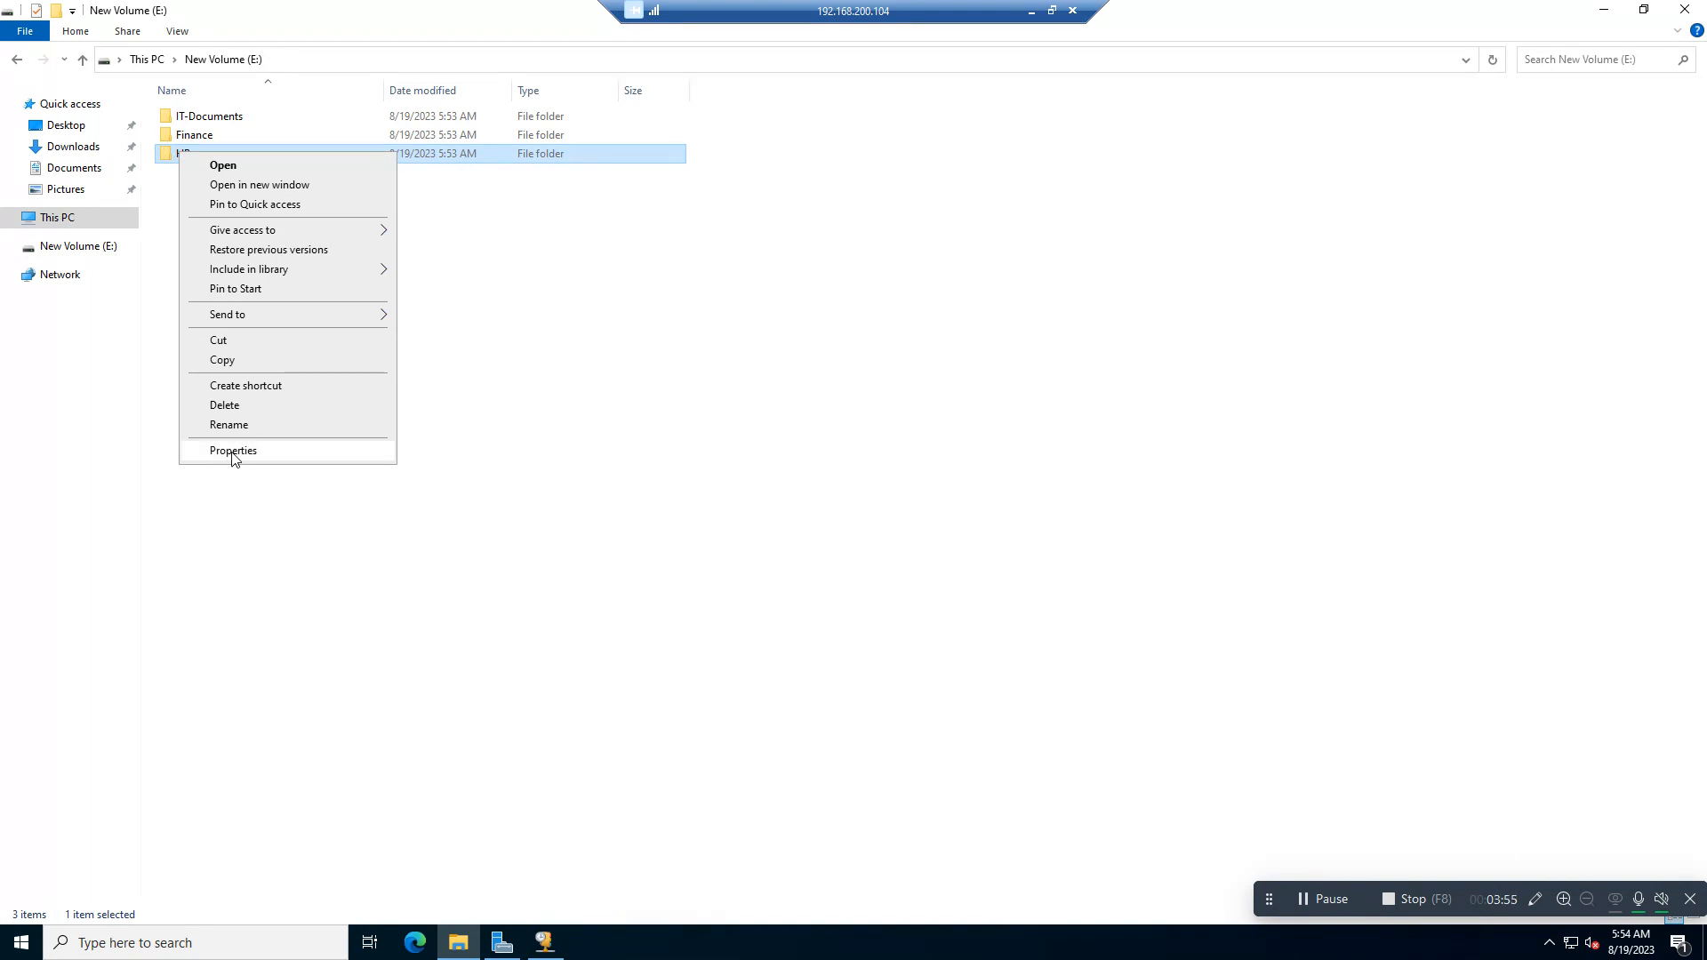
pyautogui.click(233, 451)
pyautogui.click(257, 194)
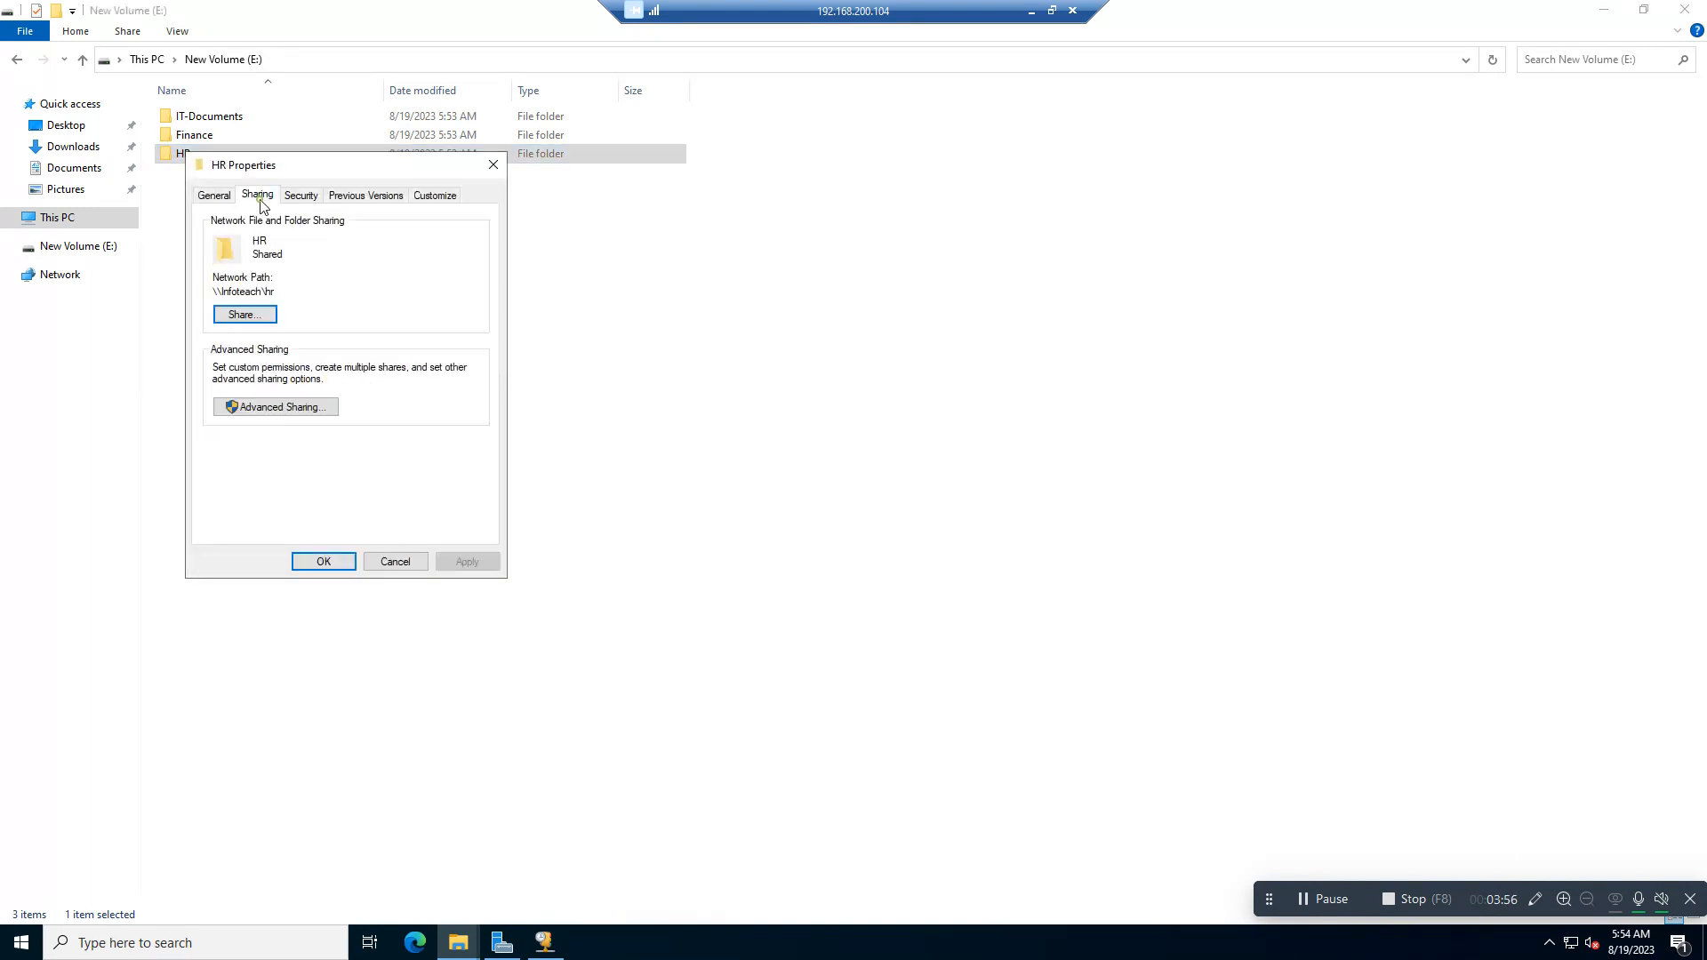
pyautogui.click(271, 408)
pyautogui.click(257, 439)
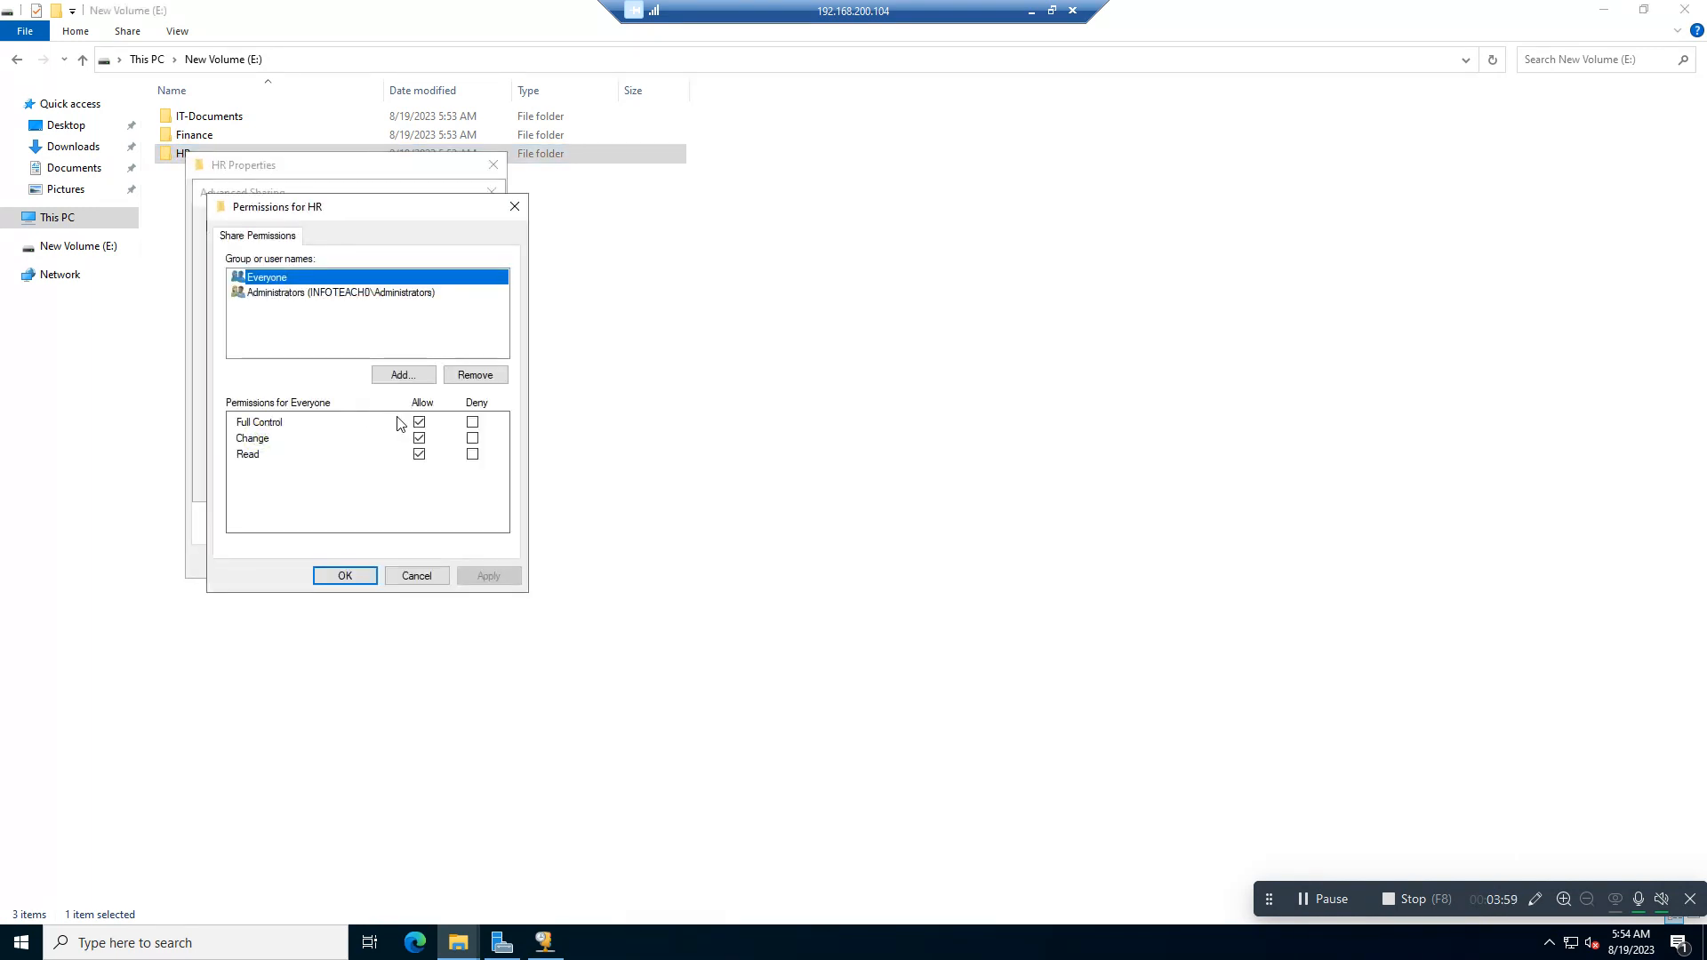
pyautogui.click(345, 576)
pyautogui.click(320, 481)
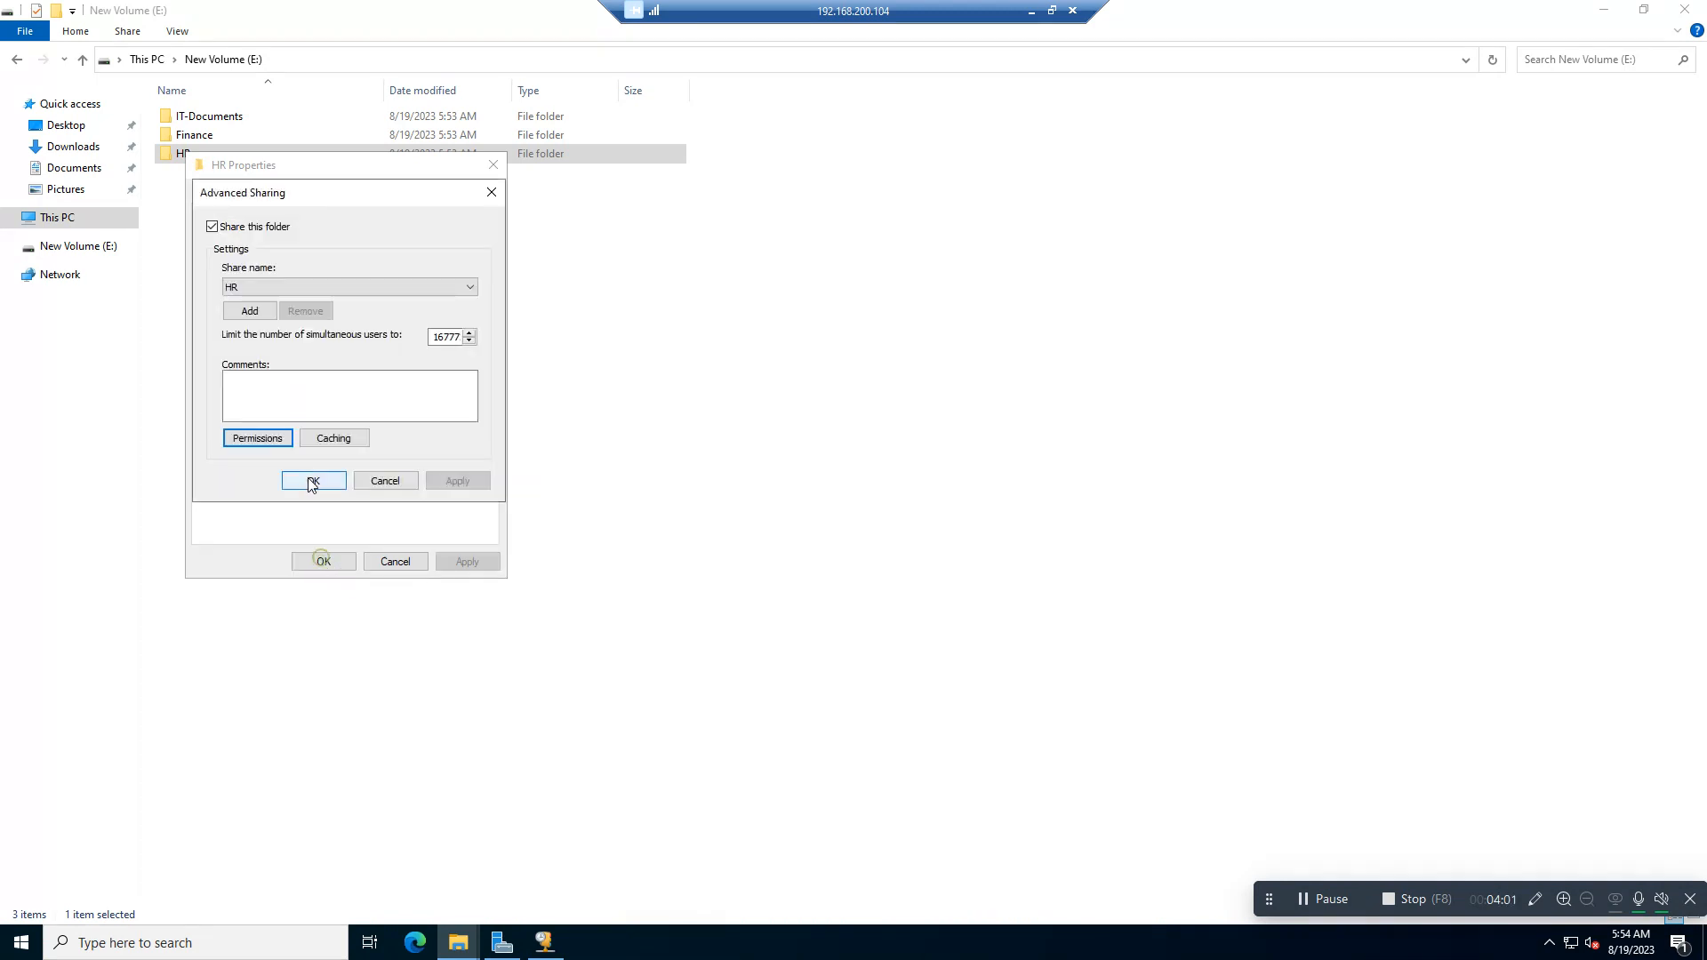
# Step: Switch from the remote server session to the Windows 11 x64 virtual machine in VMware Workstation and sign in with the account password
pyautogui.click(1031, 11)
pyautogui.click(999, 395)
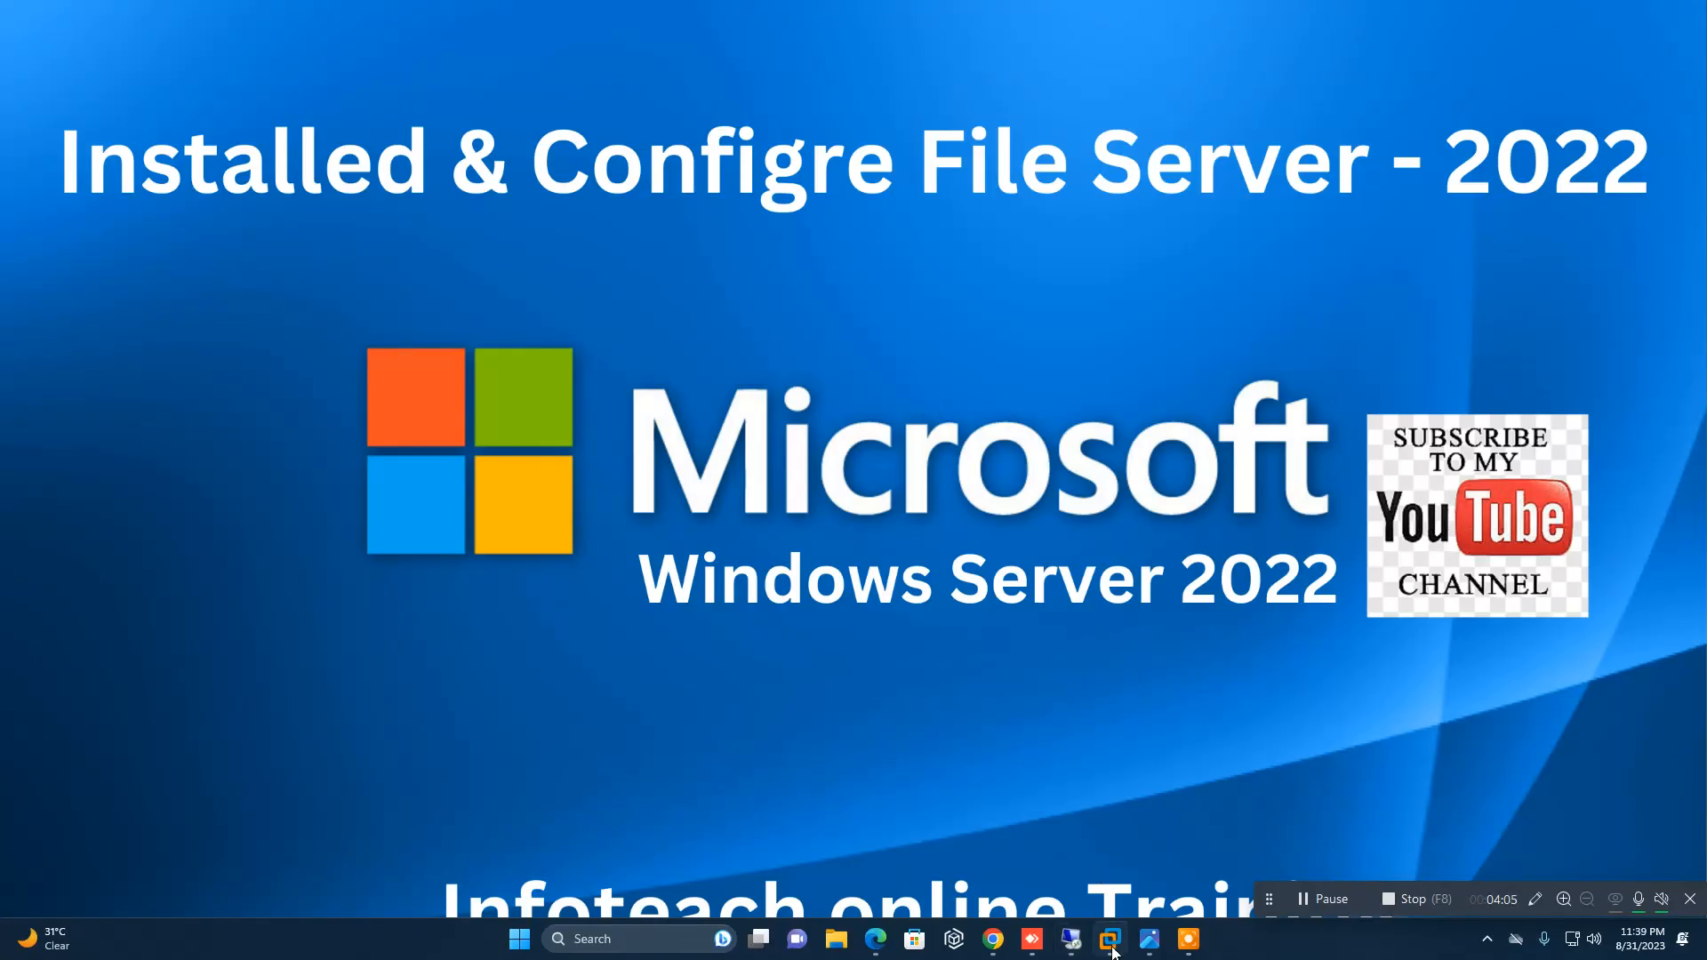
pyautogui.moveTo(1114, 951)
pyautogui.click(1115, 814)
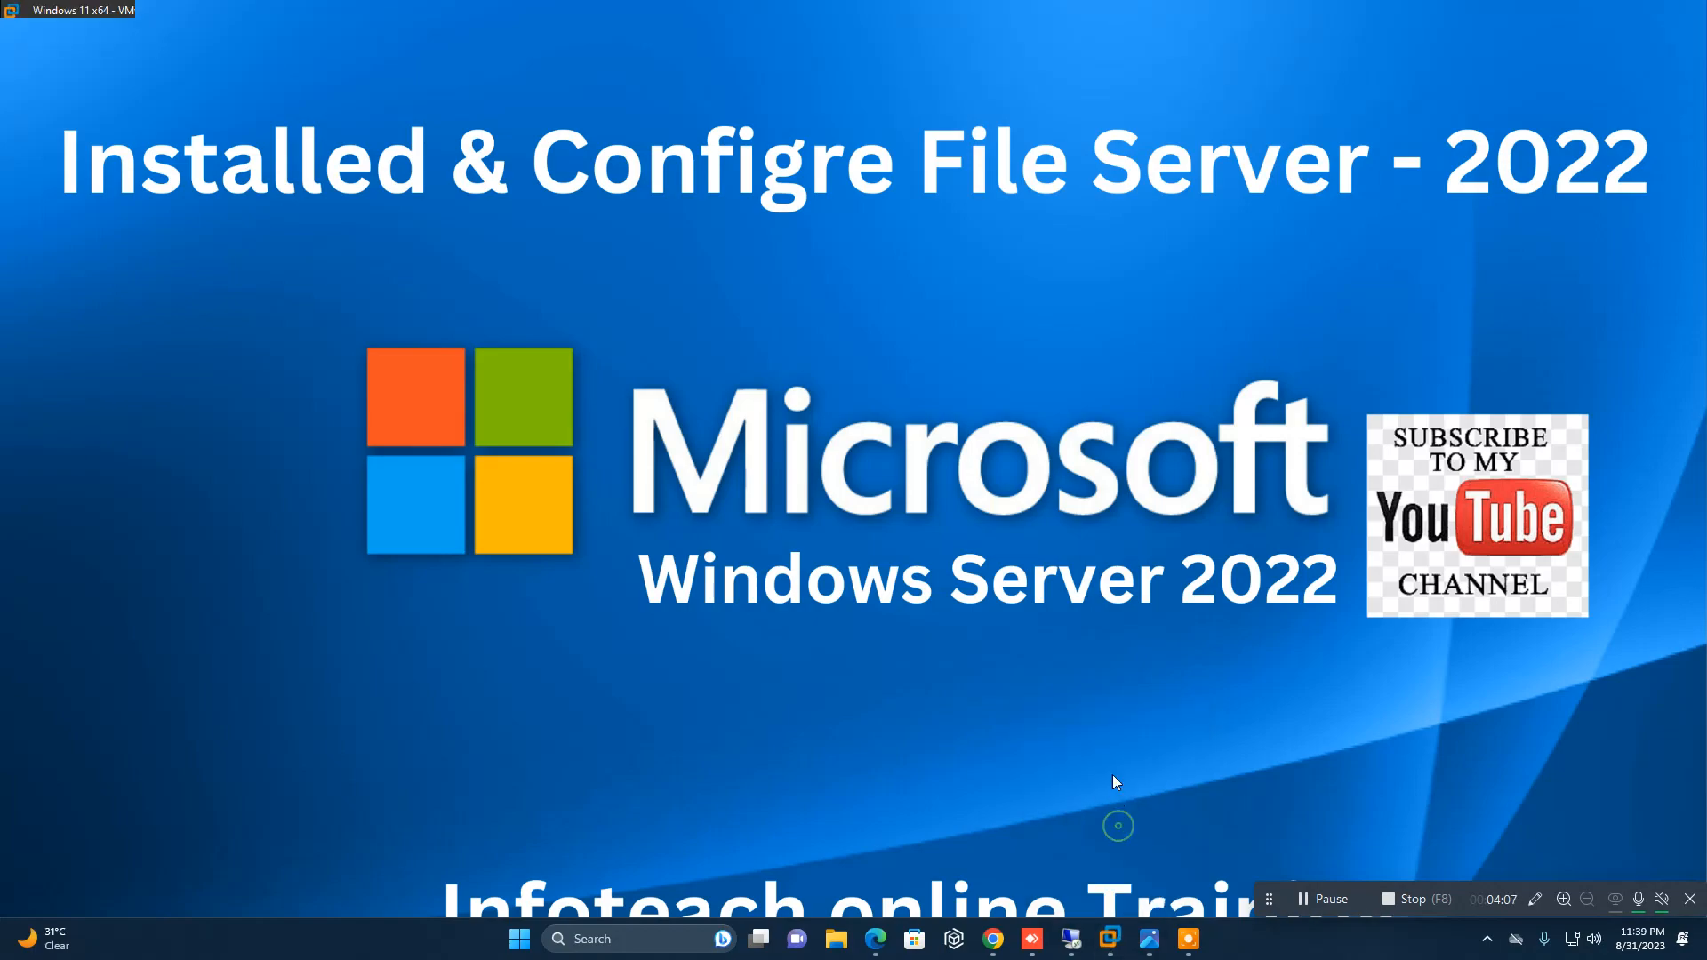
pyautogui.click(972, 495)
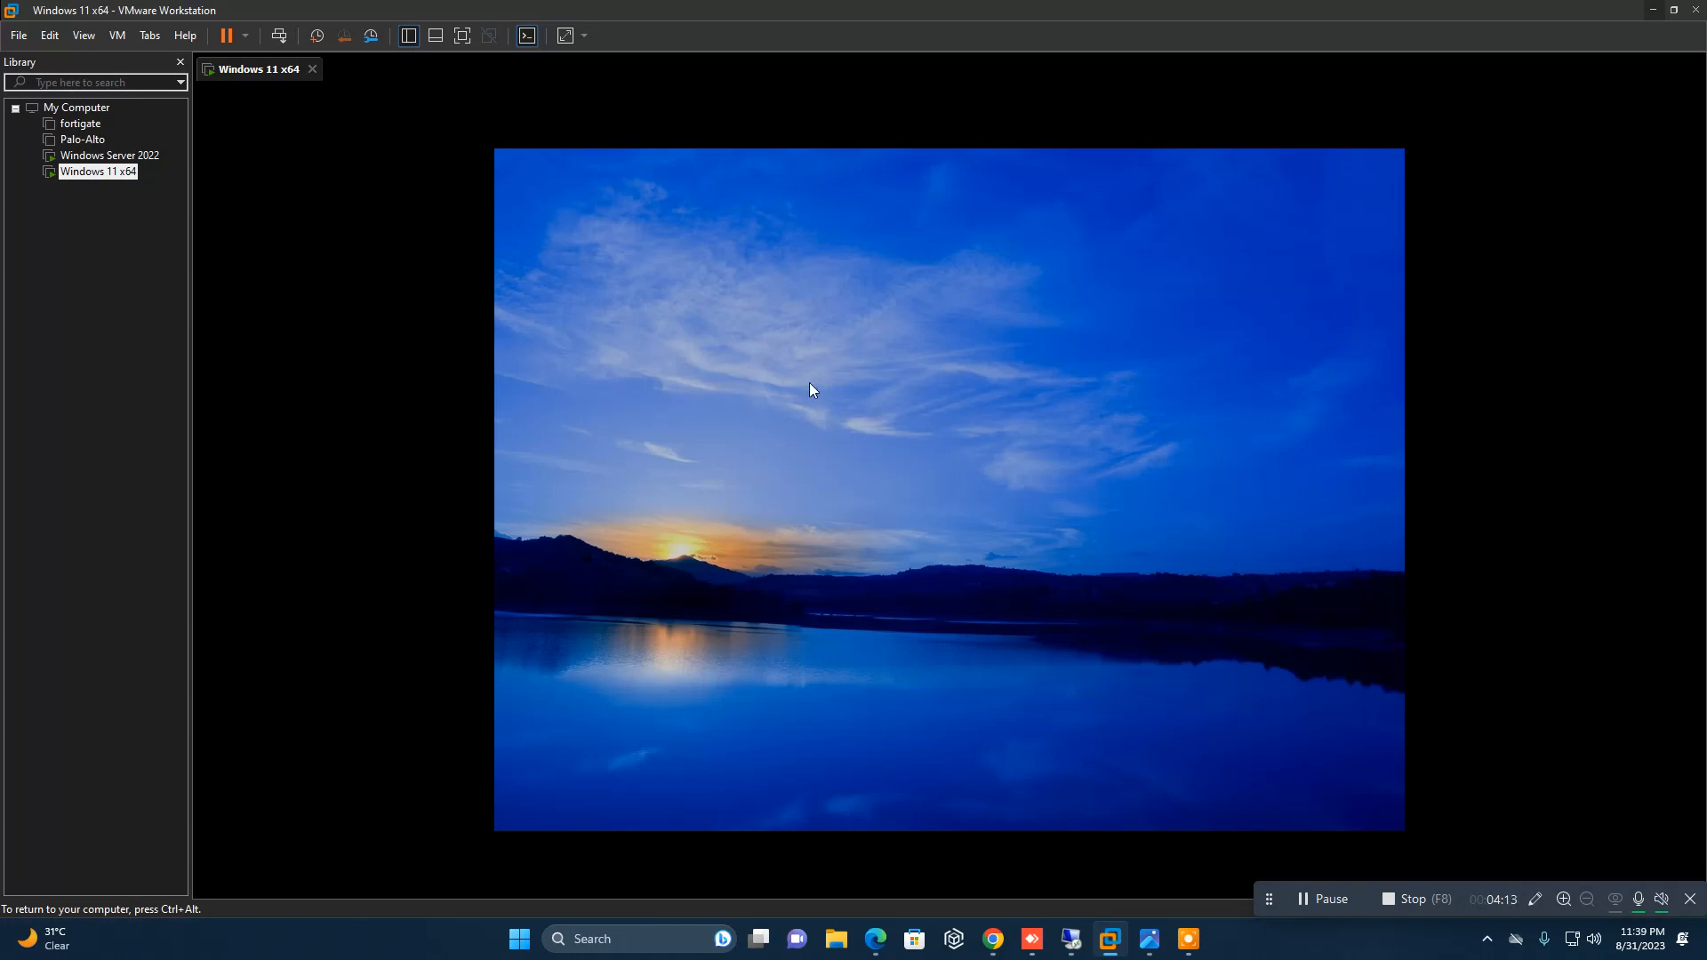
pyautogui.click(881, 507)
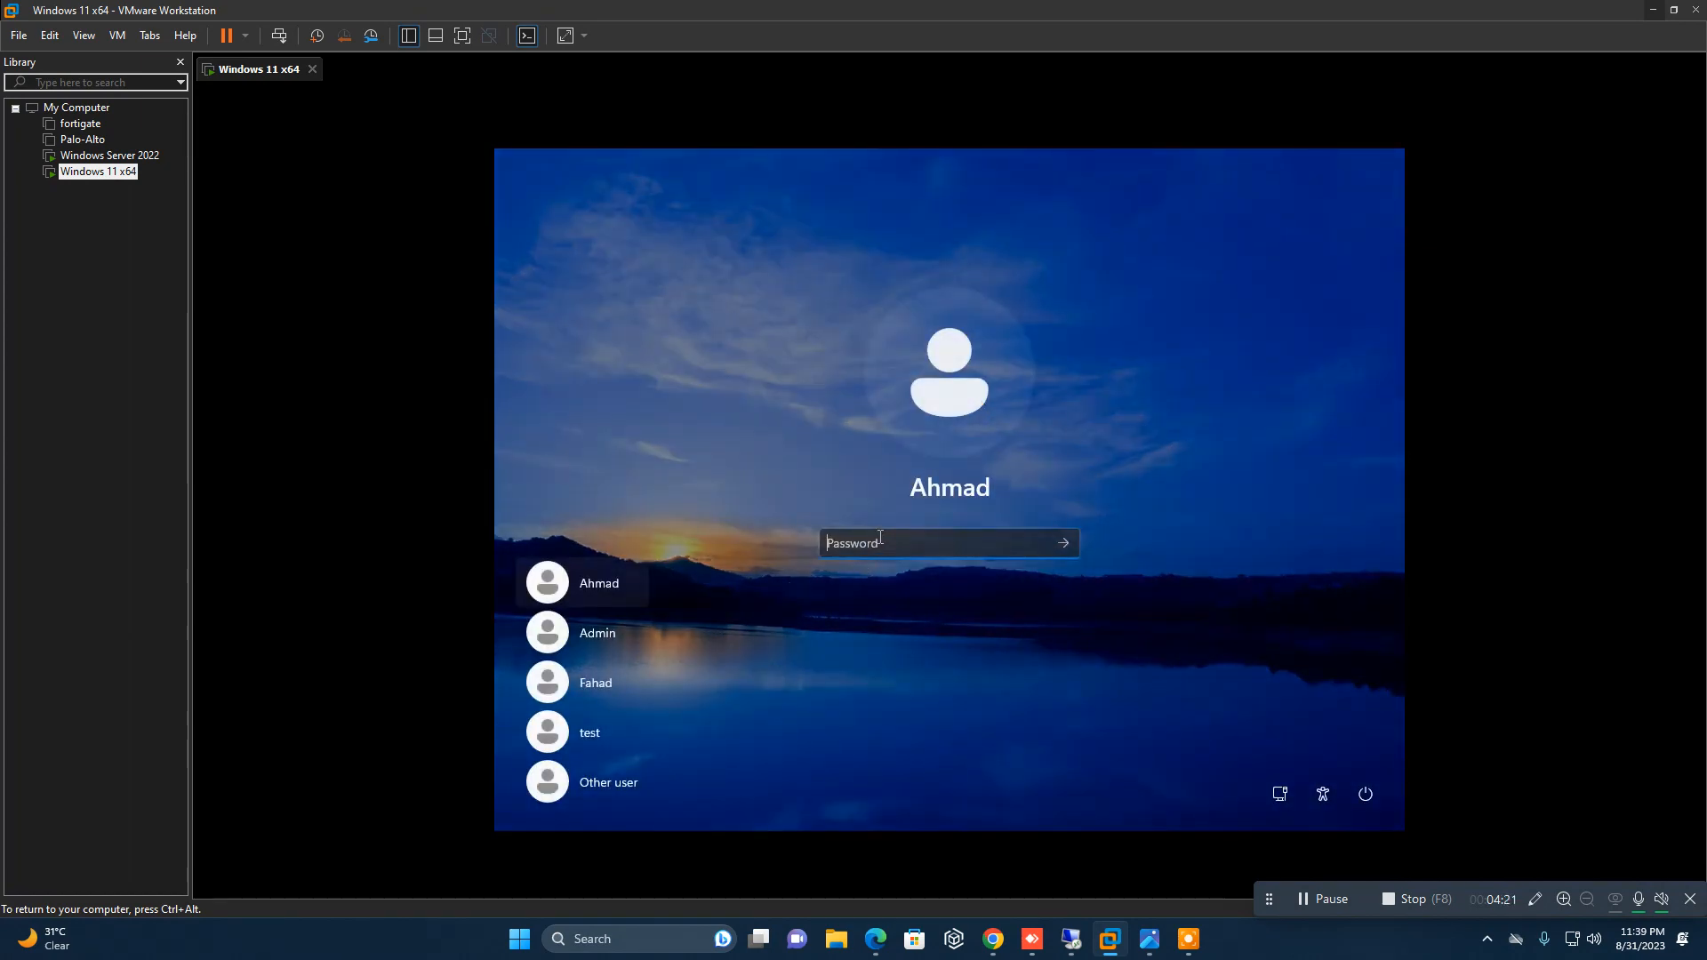
pyautogui.write('********')
pyautogui.press('Return')
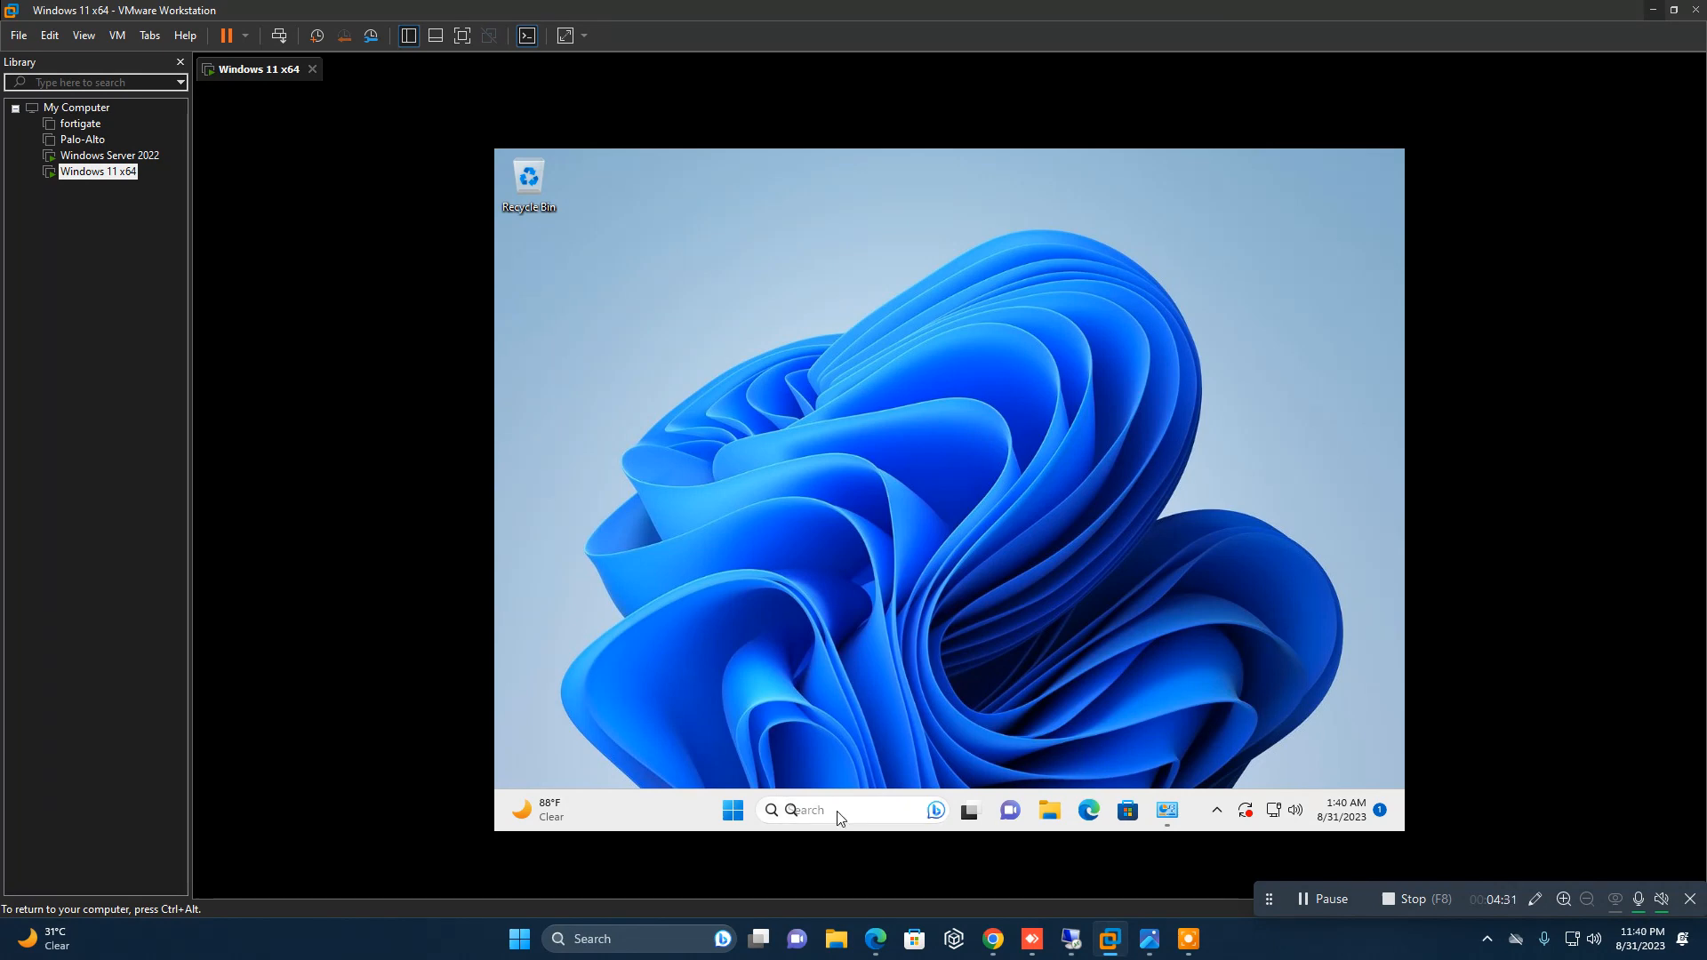
# Step: Show the virtual machine in full screen and open the server's network path \\infoteach from Windows search
pyautogui.click(839, 818)
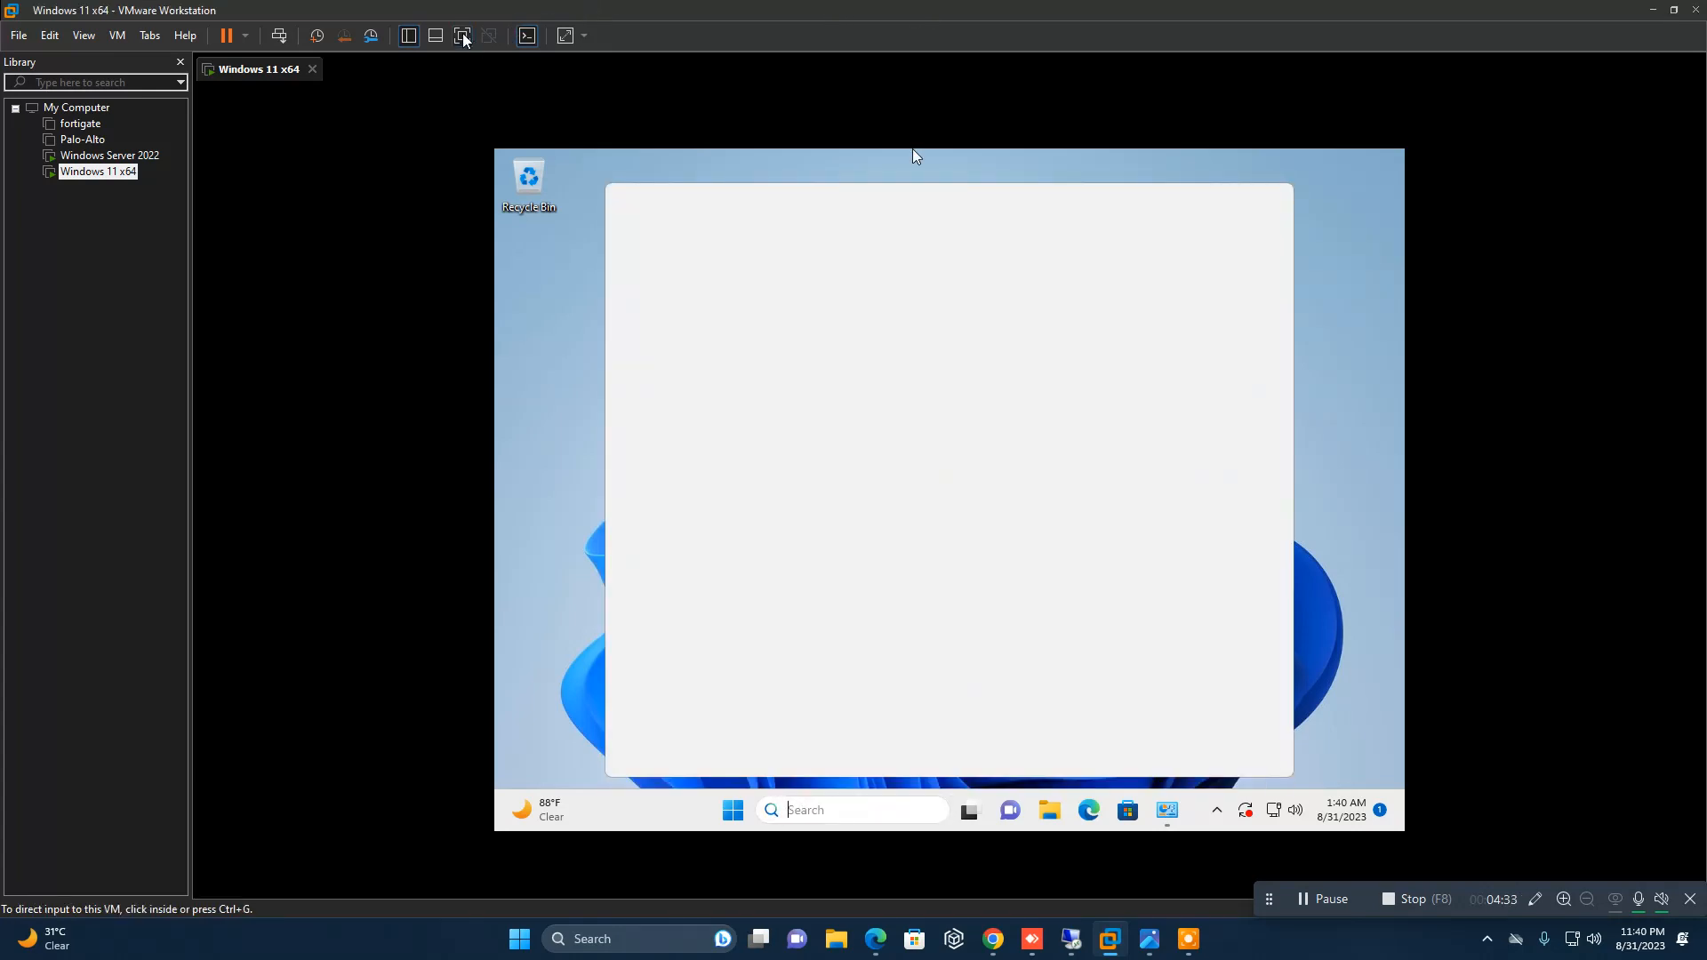
pyautogui.click(463, 36)
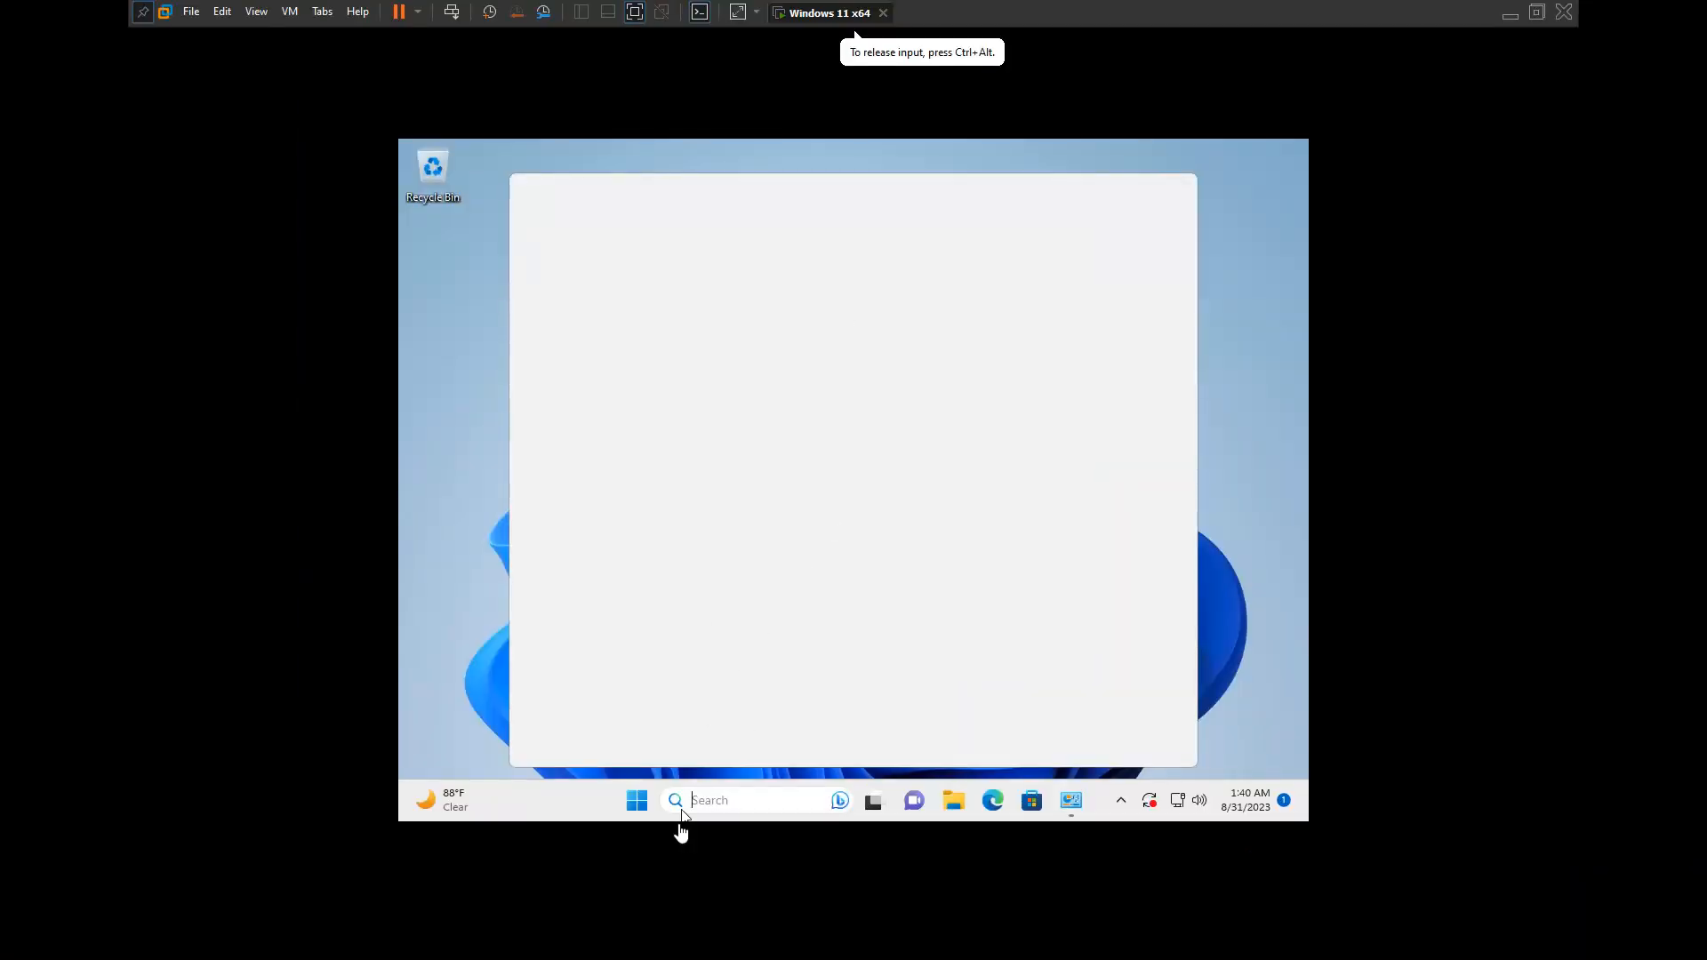
pyautogui.click(715, 799)
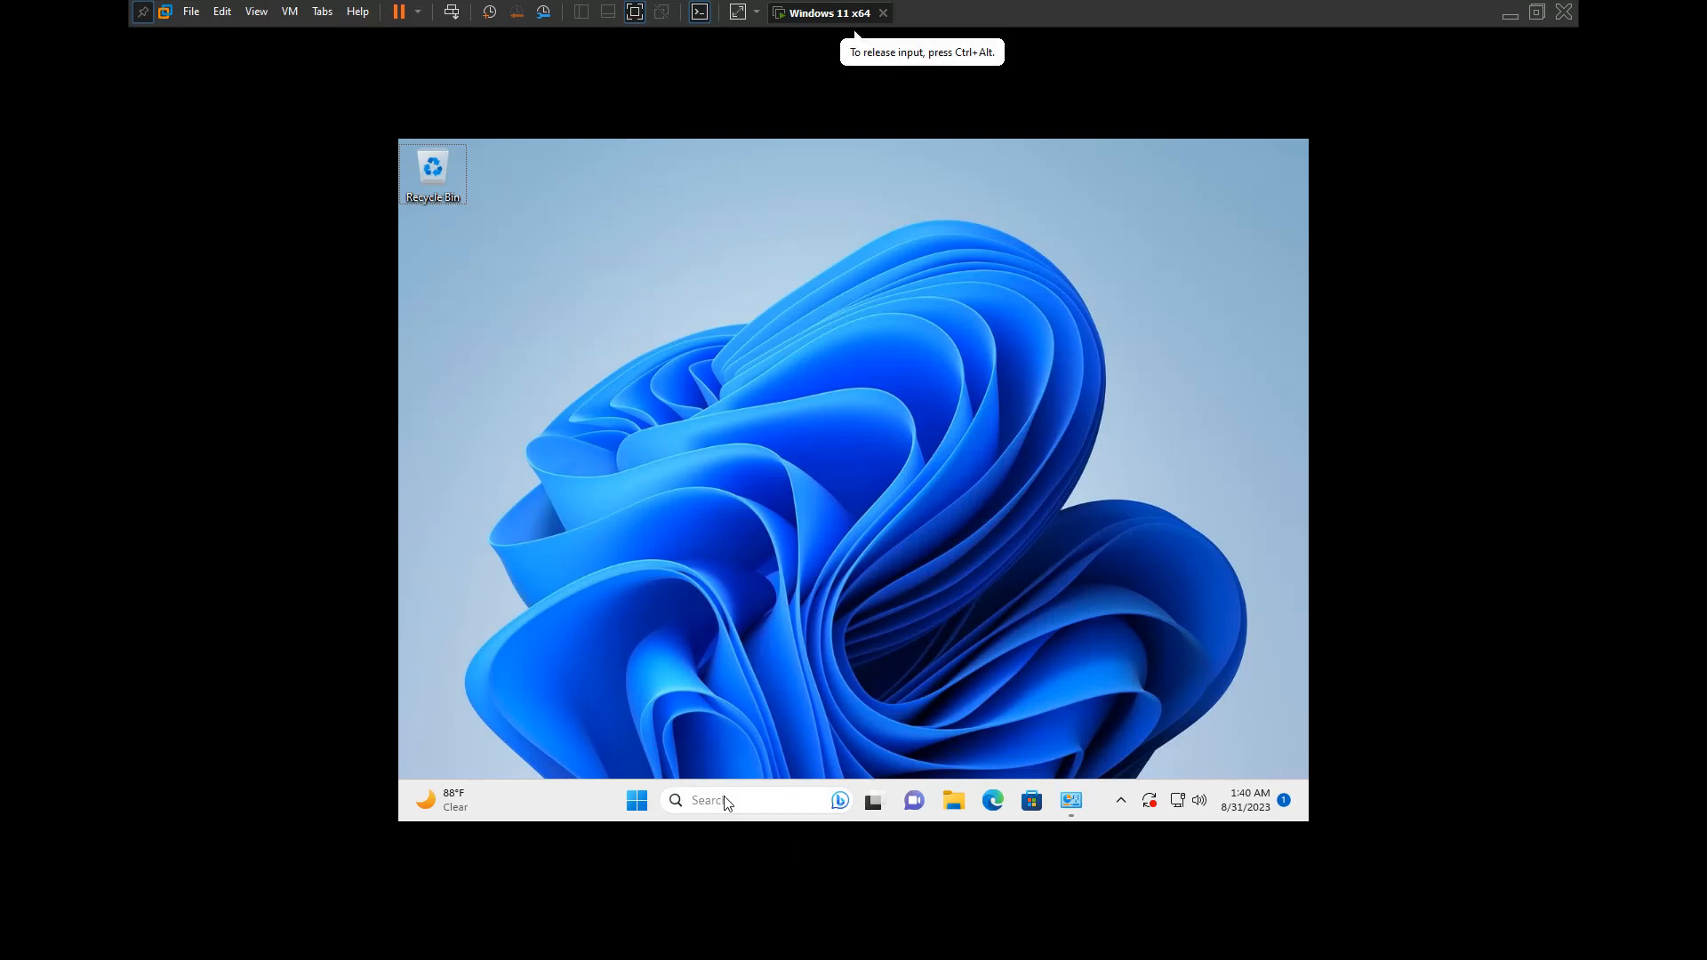
pyautogui.click(725, 802)
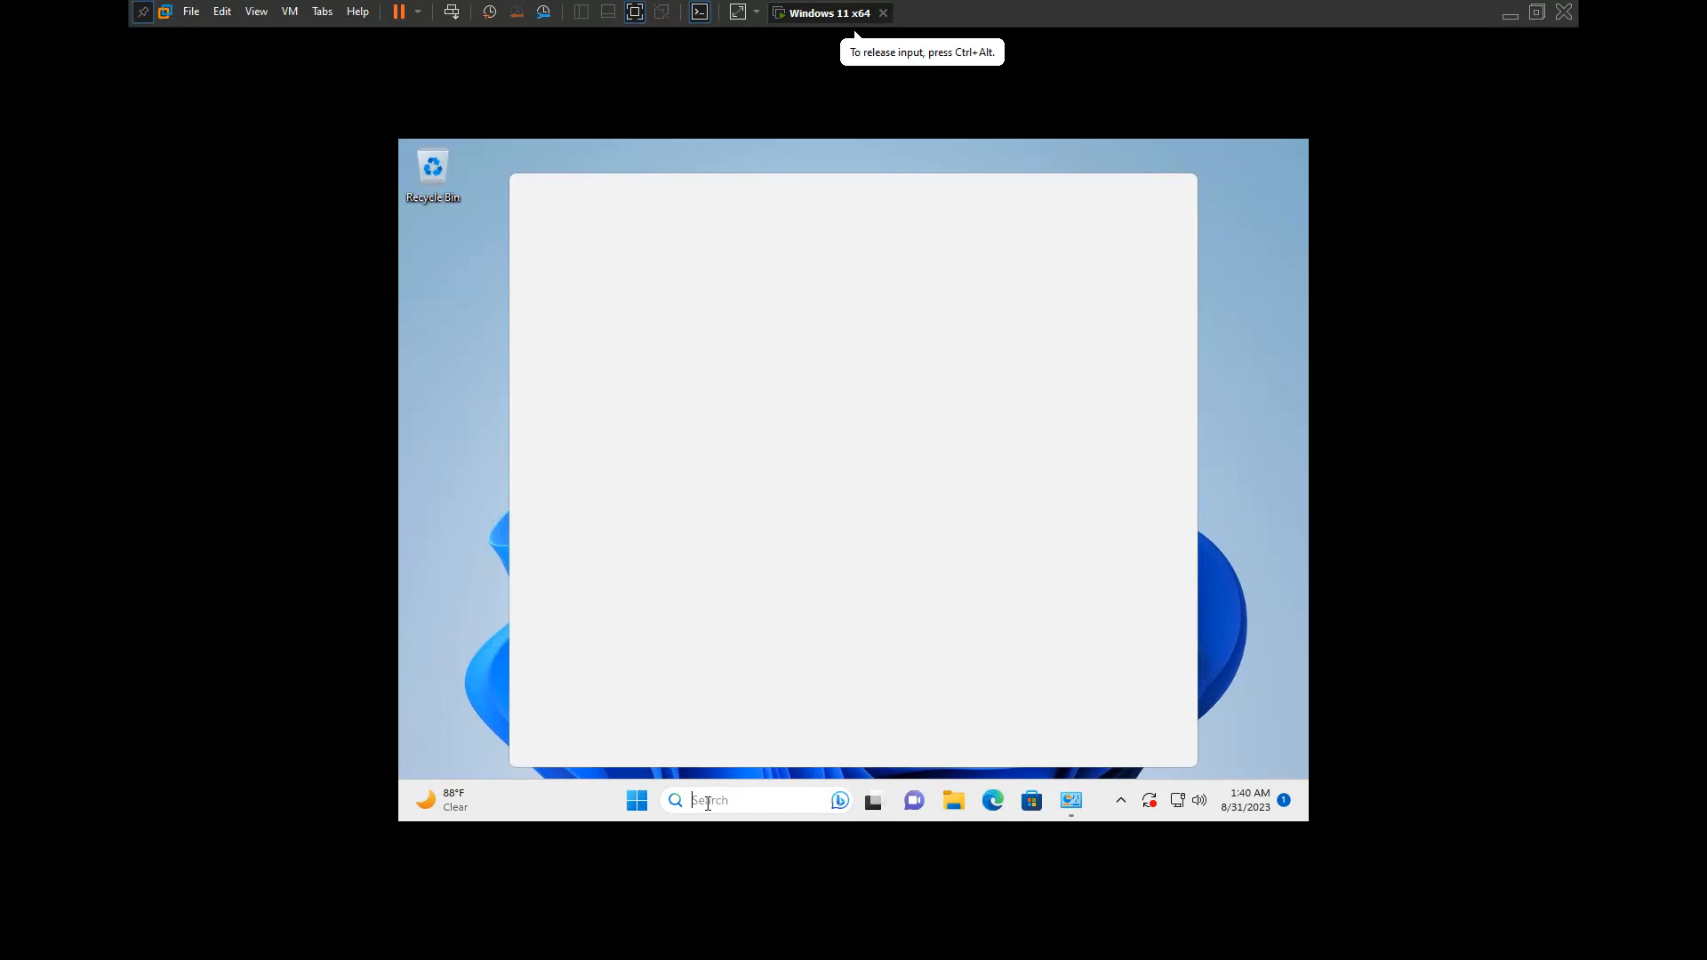
pyautogui.write('infoteach')
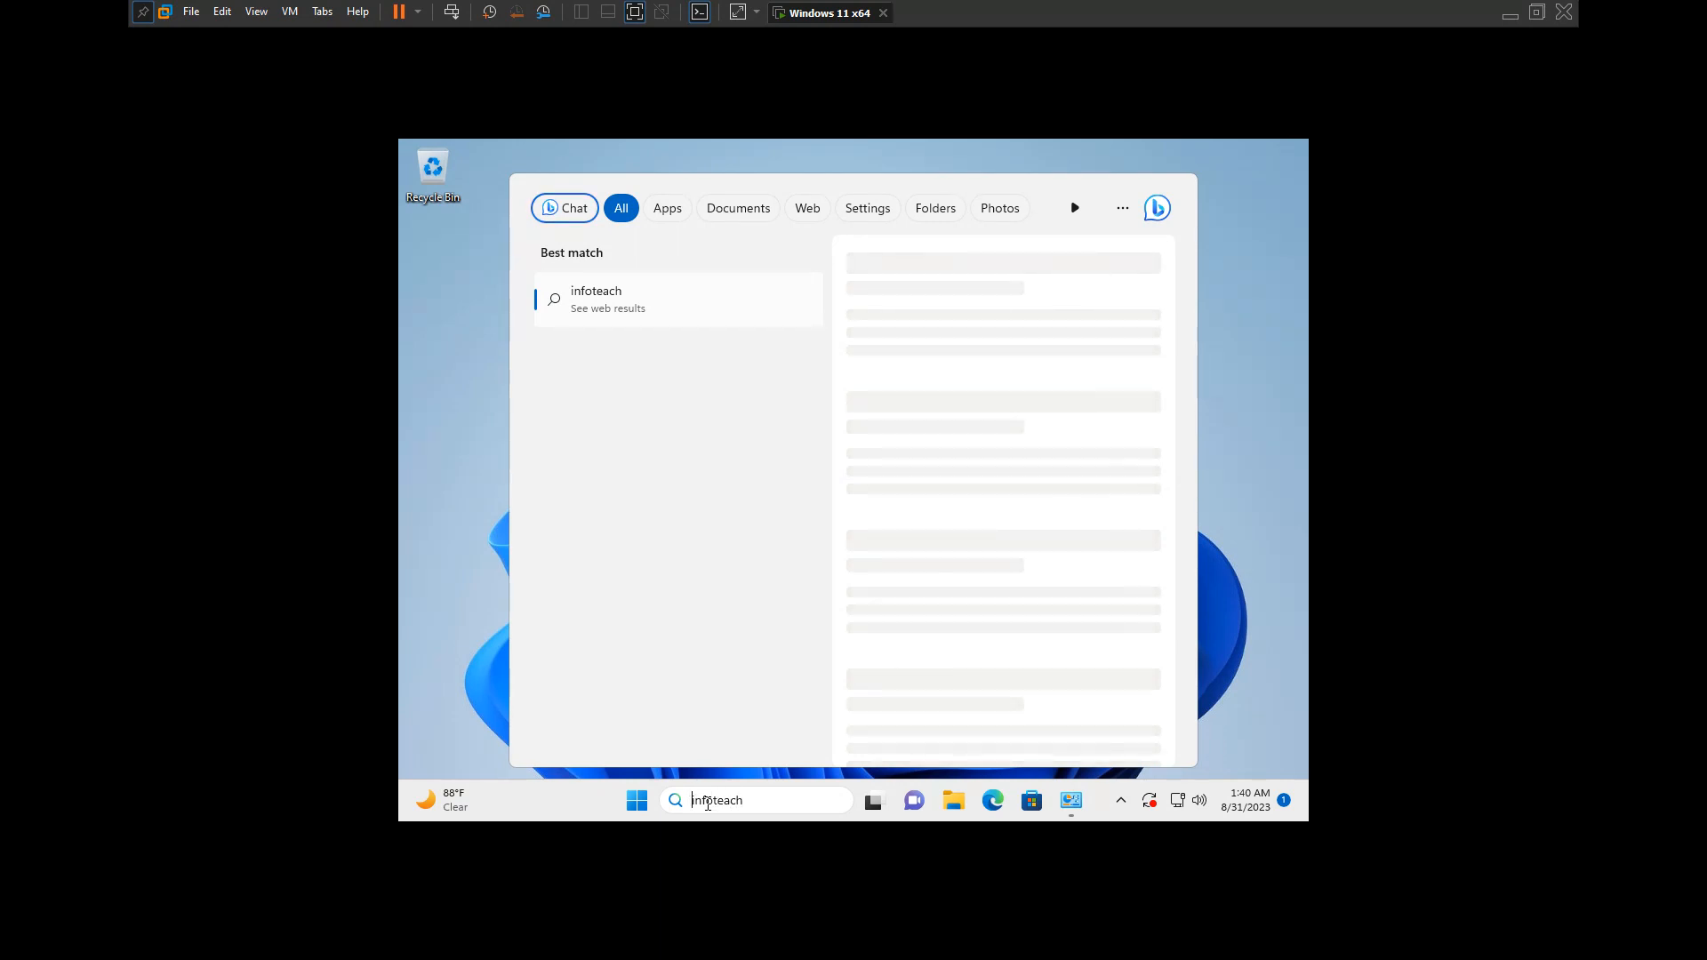
pyautogui.write('\\\\')
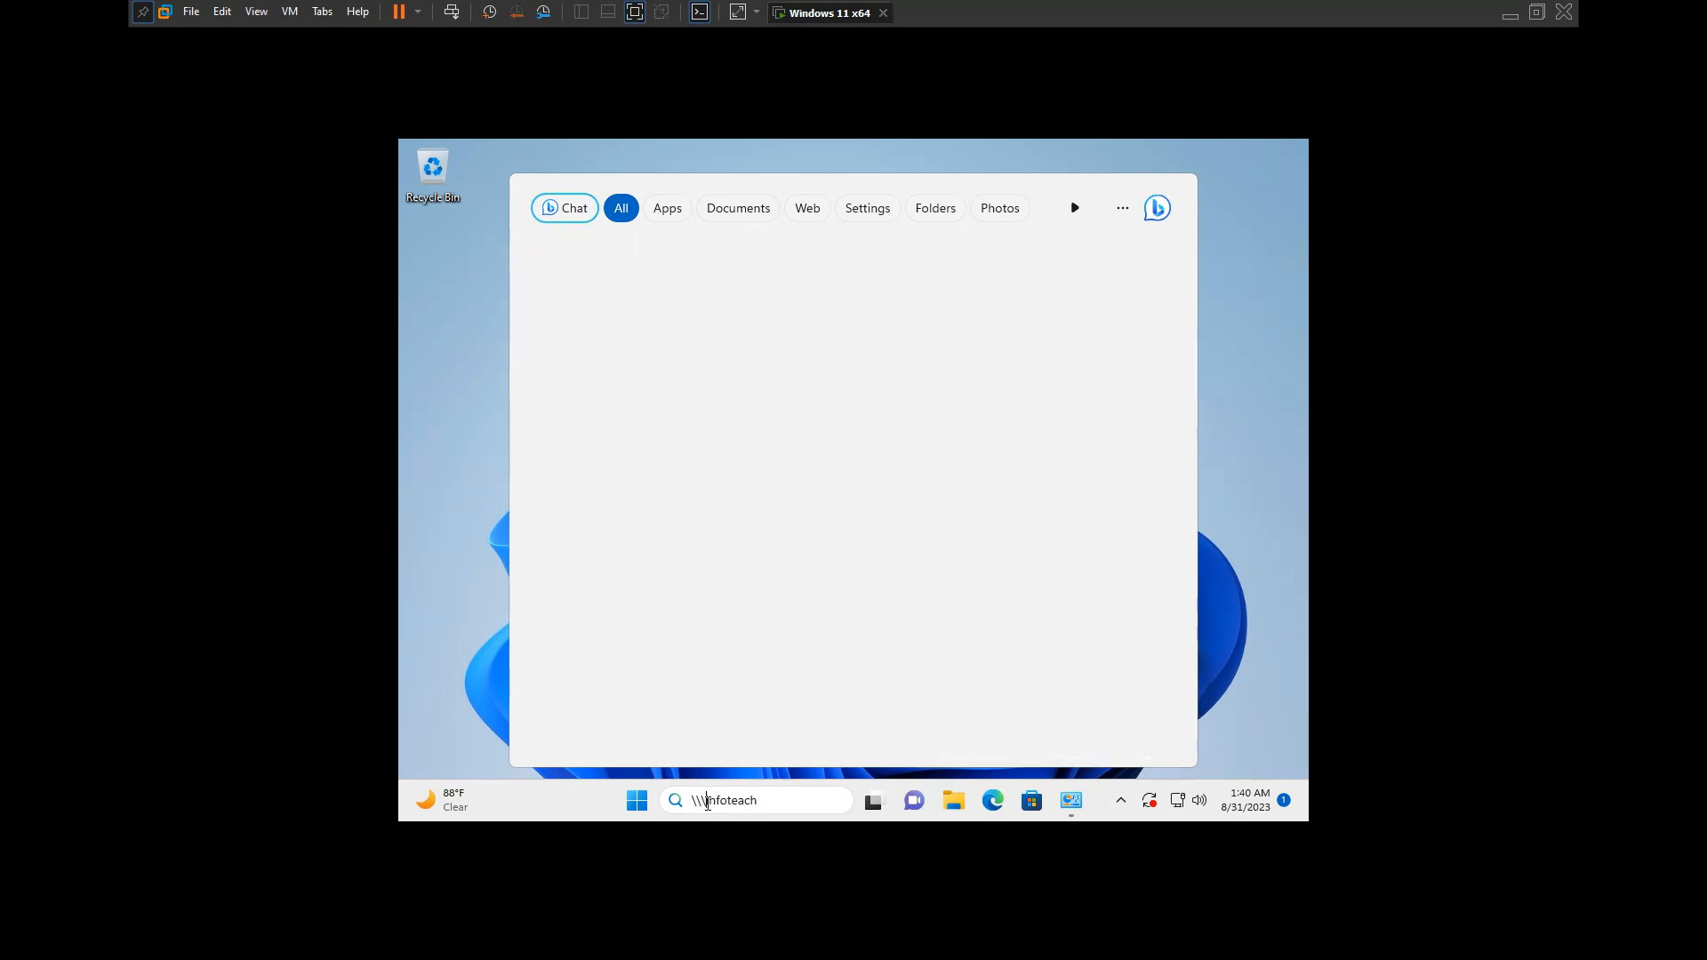
pyautogui.press('BackSpace')
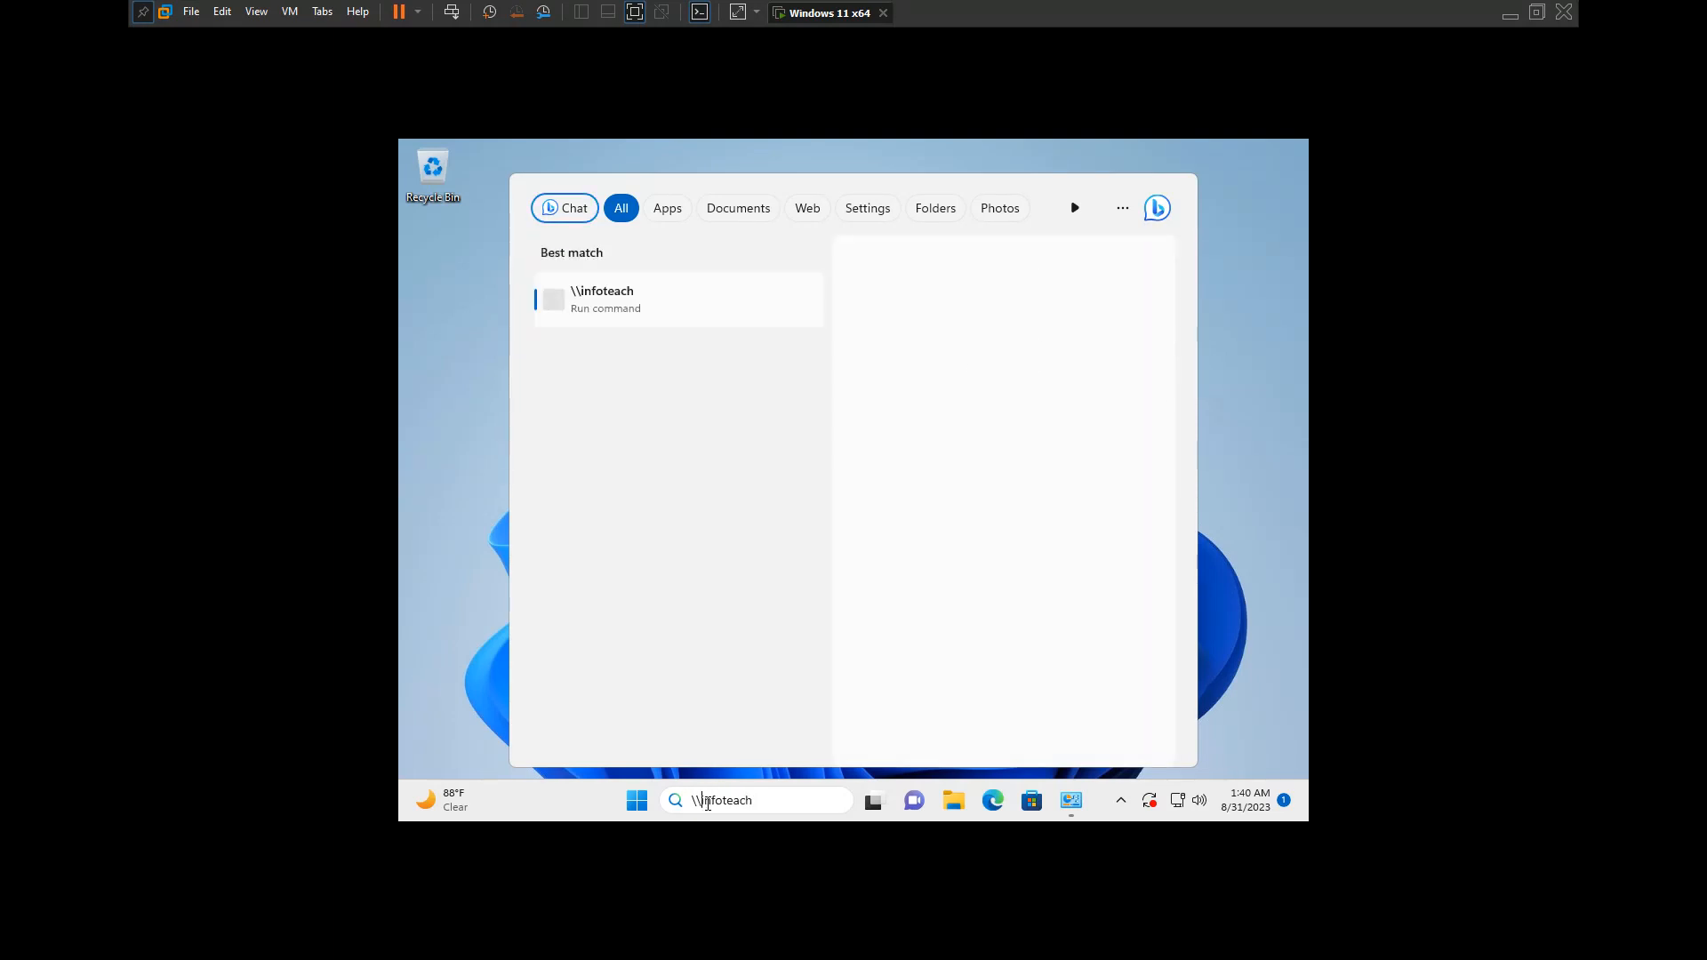
pyautogui.press('Return')
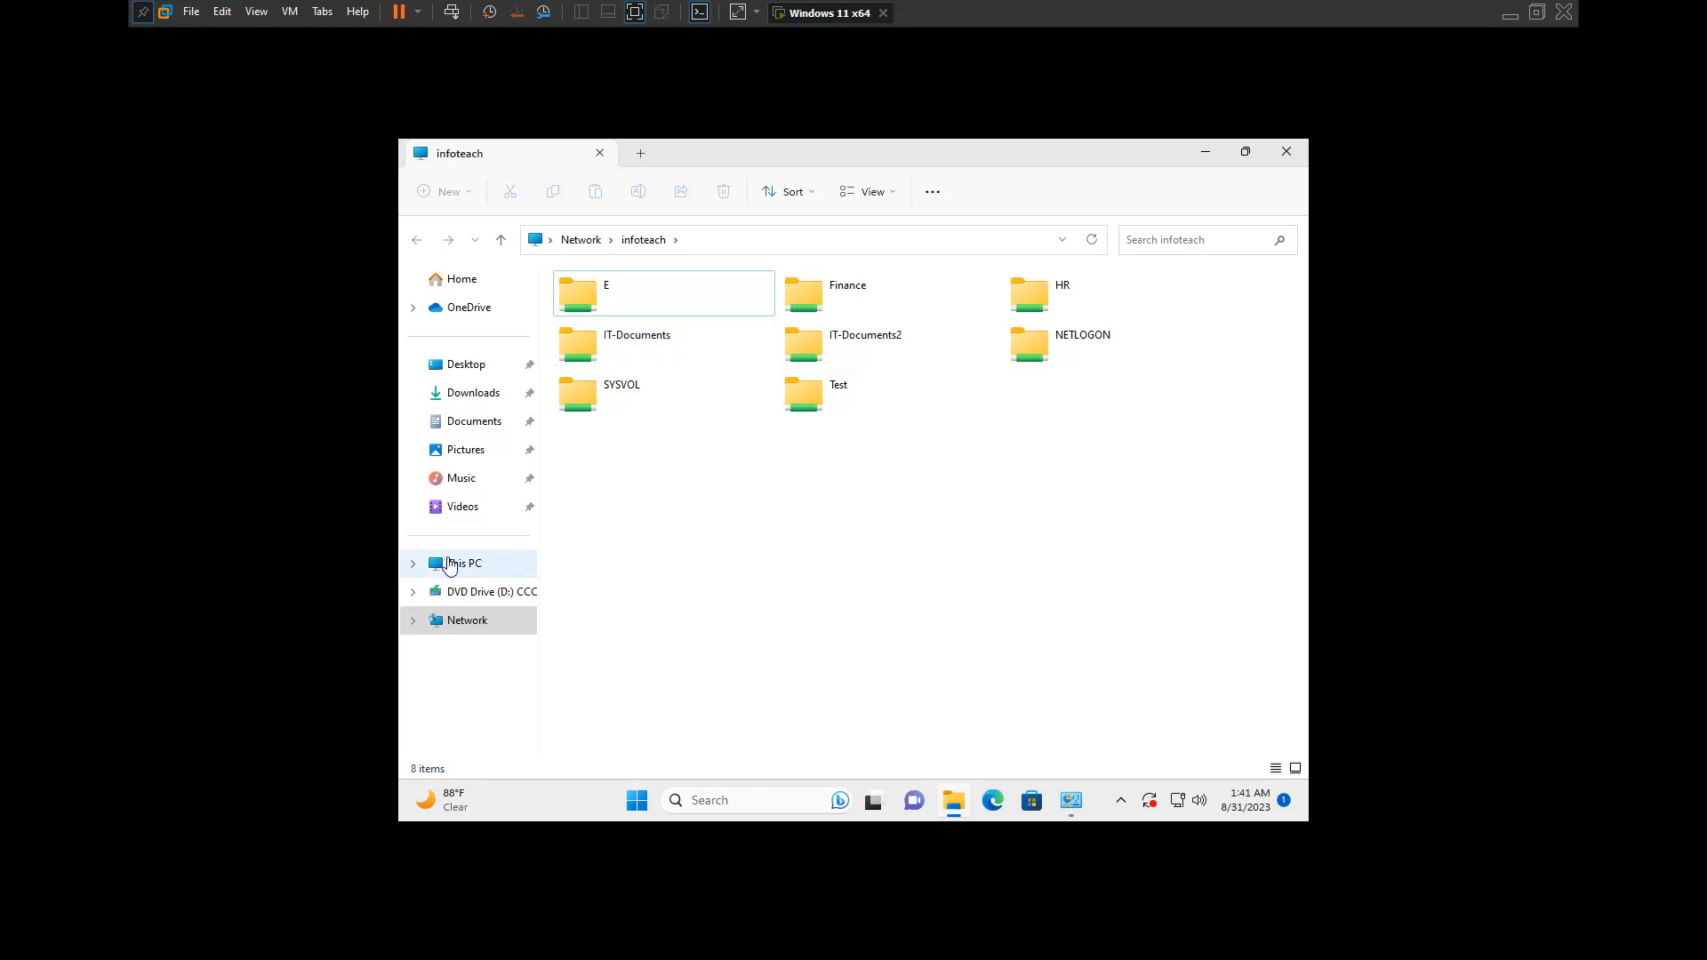
# Step: Map the network folder \\infoteach\hr as drive Y: on This PC, with reconnection at sign-in
pyautogui.click(509, 558)
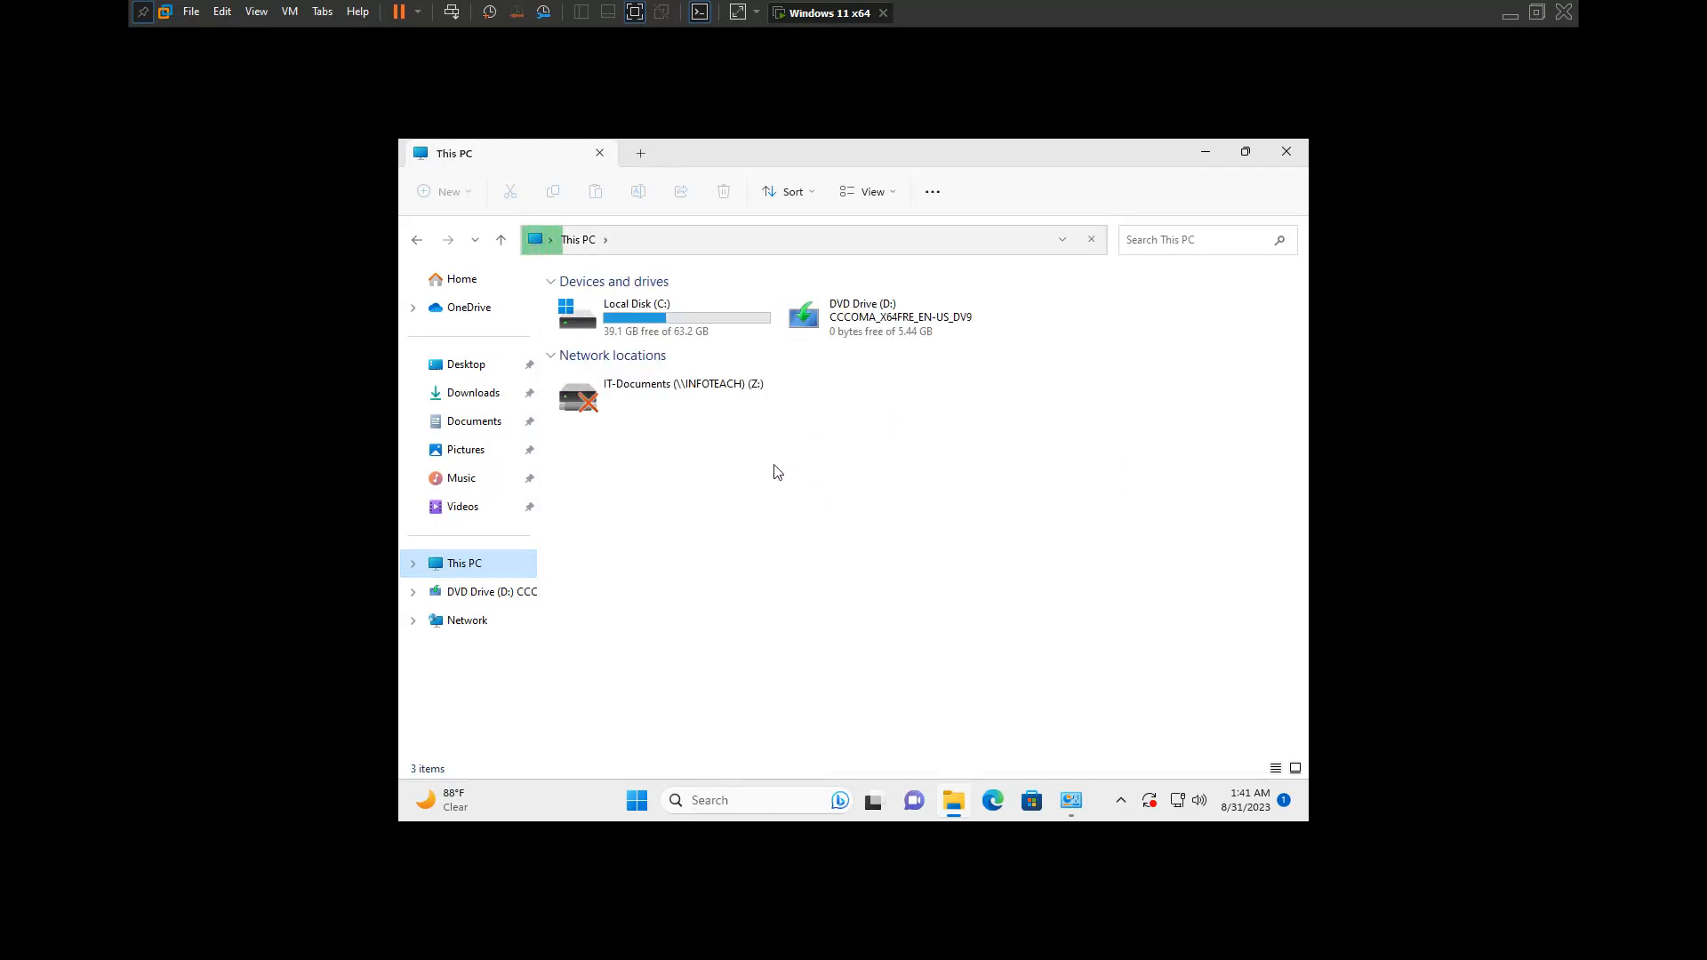
pyautogui.click(463, 569)
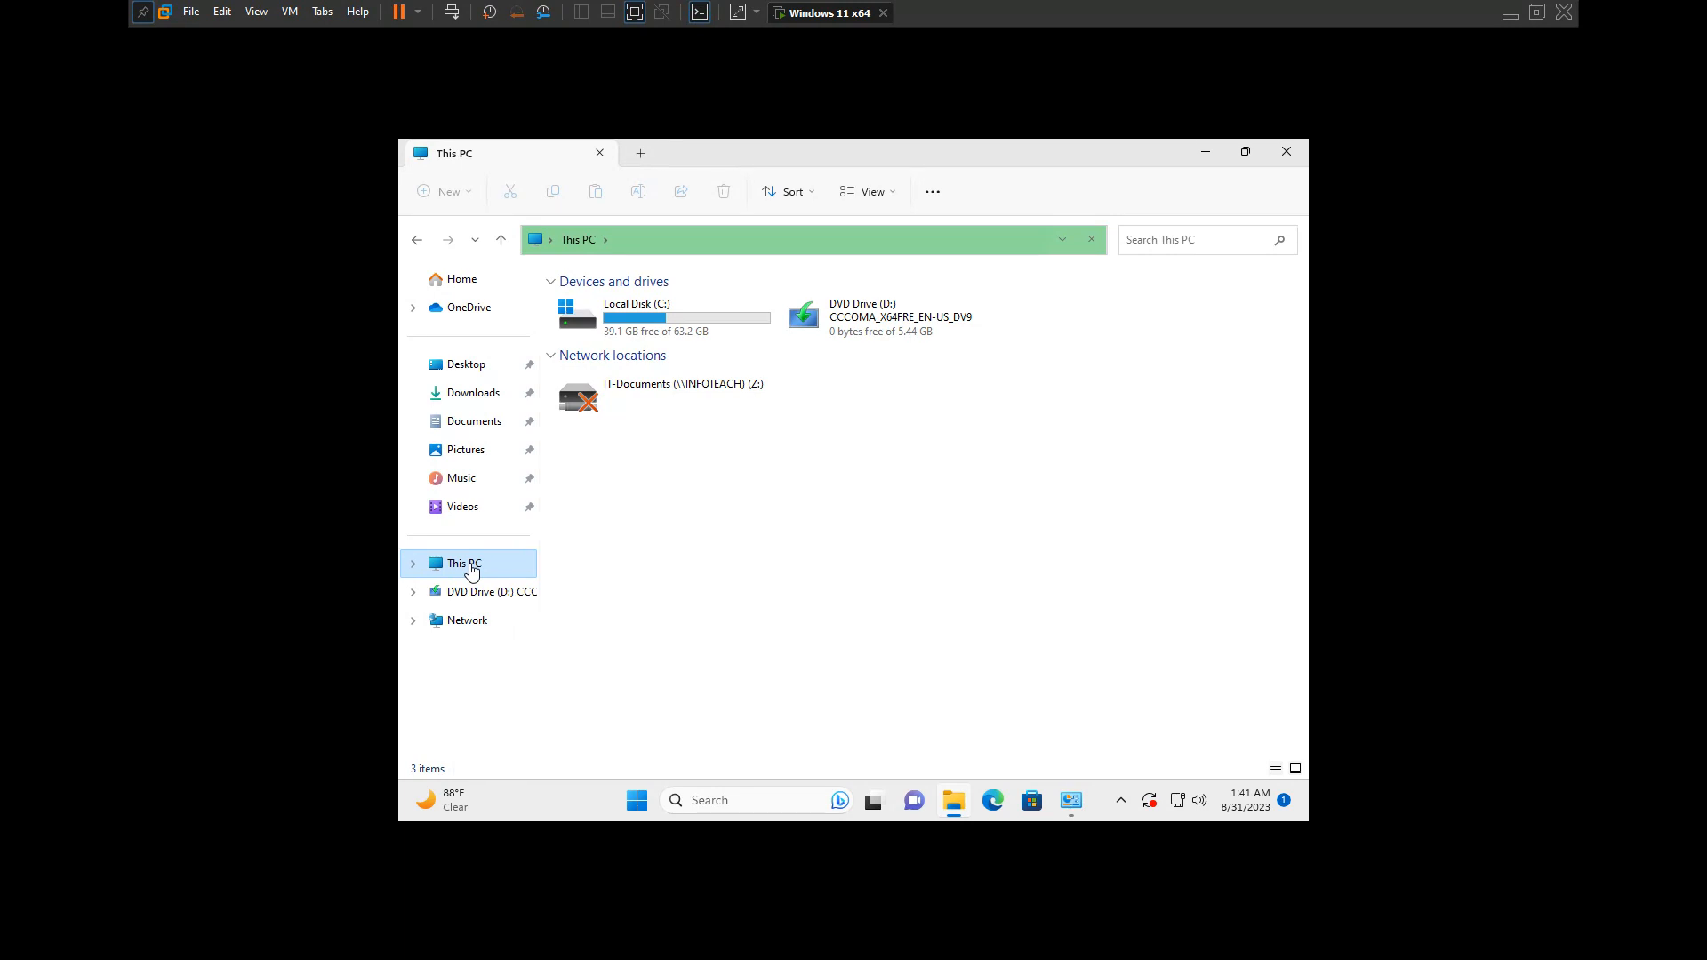
pyautogui.rightClick(471, 571)
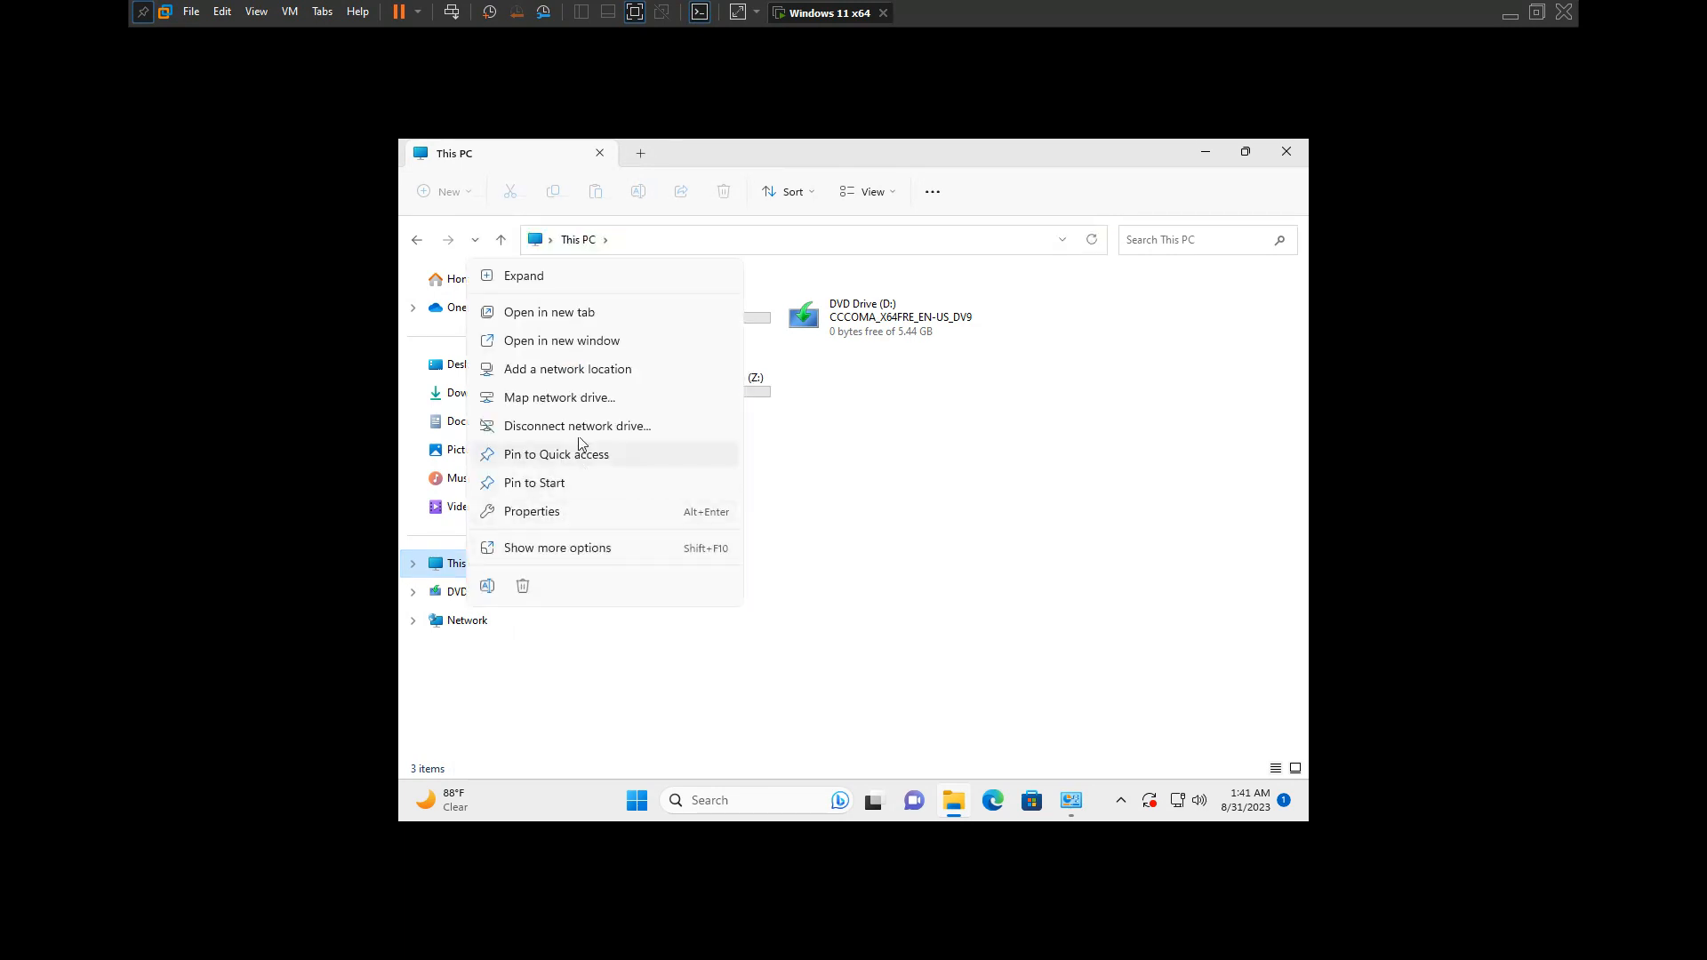
pyautogui.click(584, 398)
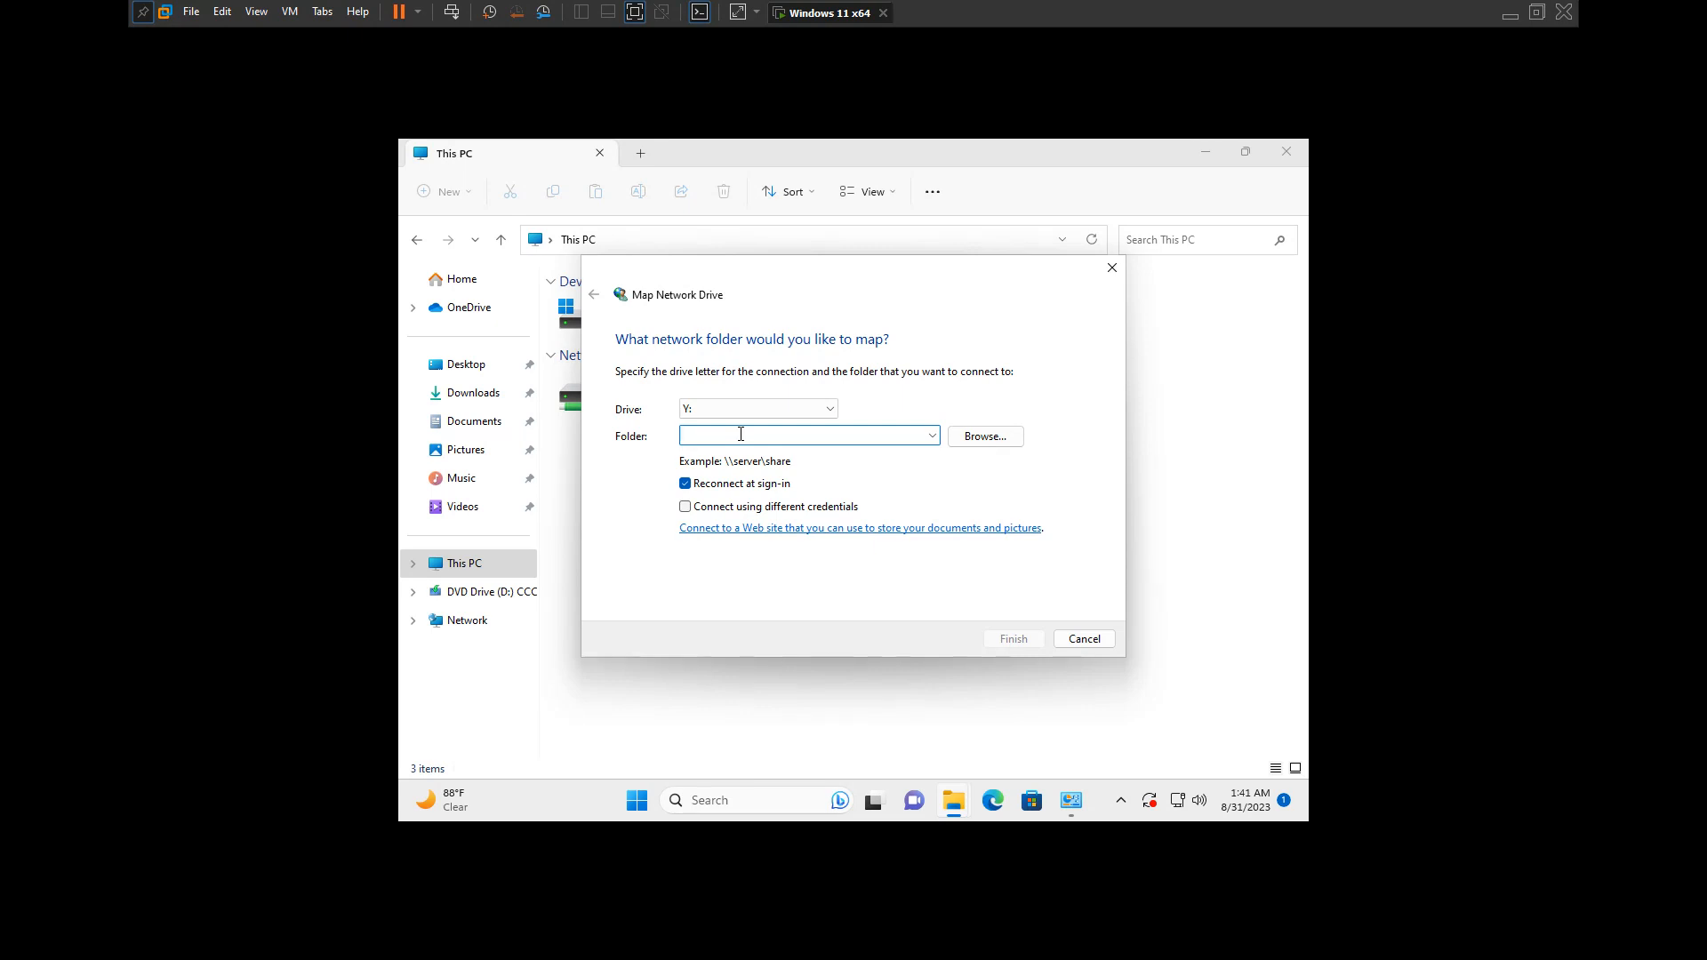
pyautogui.write('\\infoteach\\hr')
pyautogui.click(1013, 636)
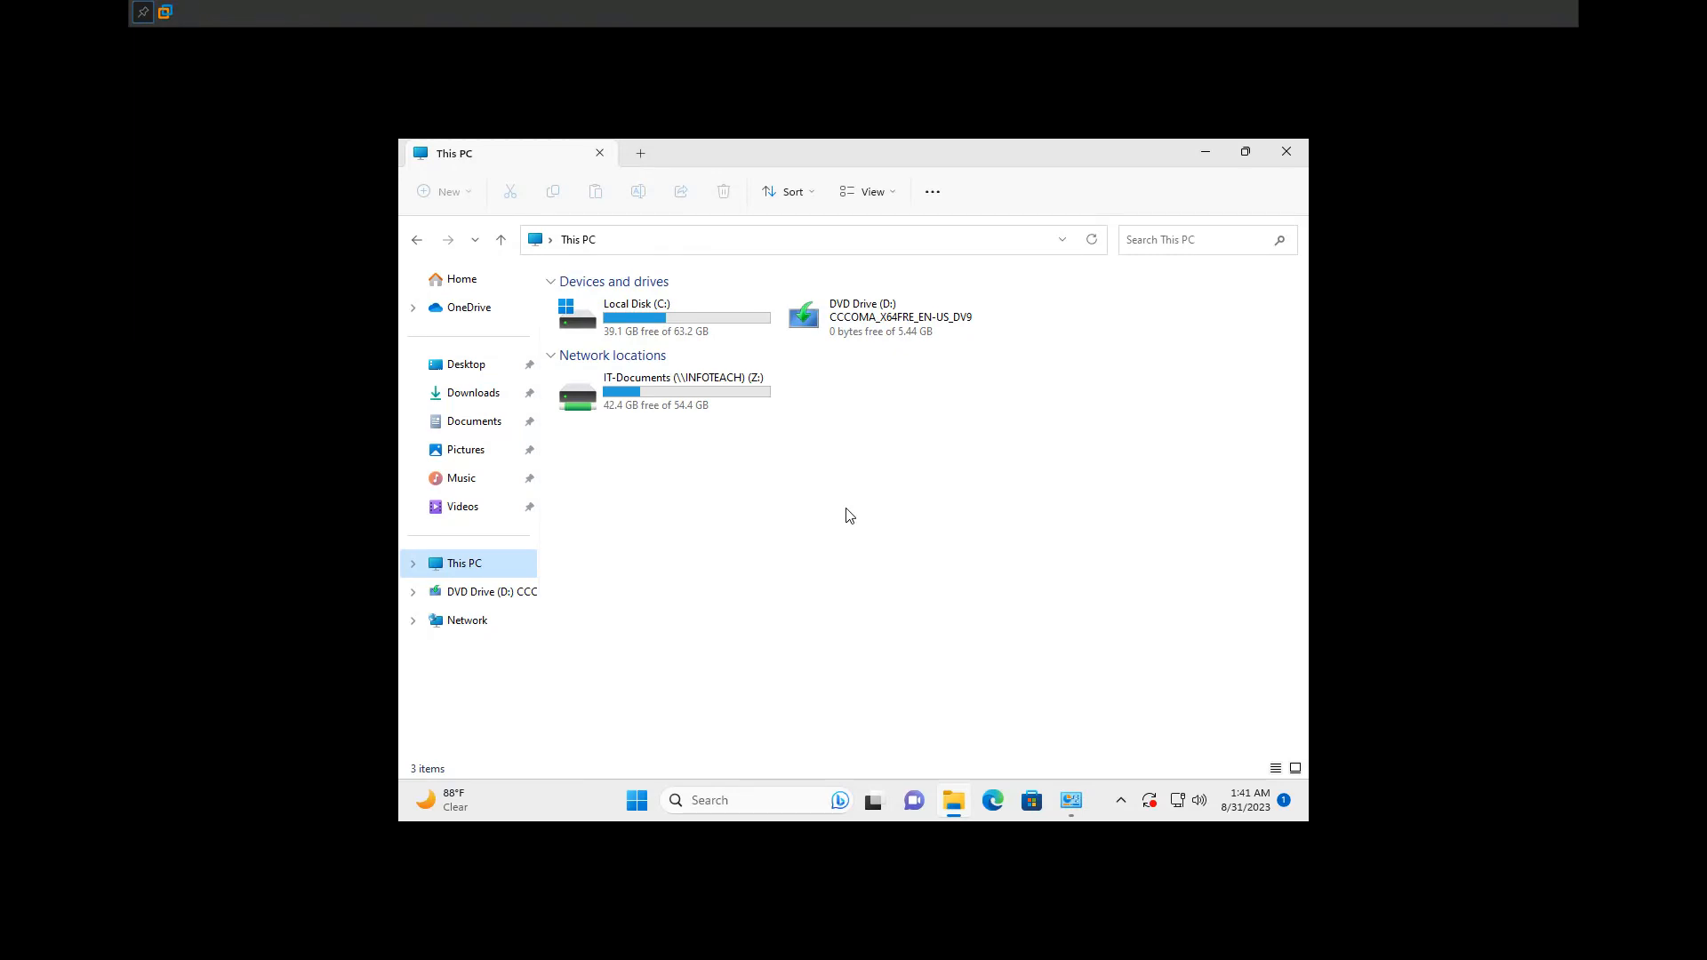
# Step: Refresh the drive list of This PC to check for the mapped HR drive
pyautogui.rightClick(806, 560)
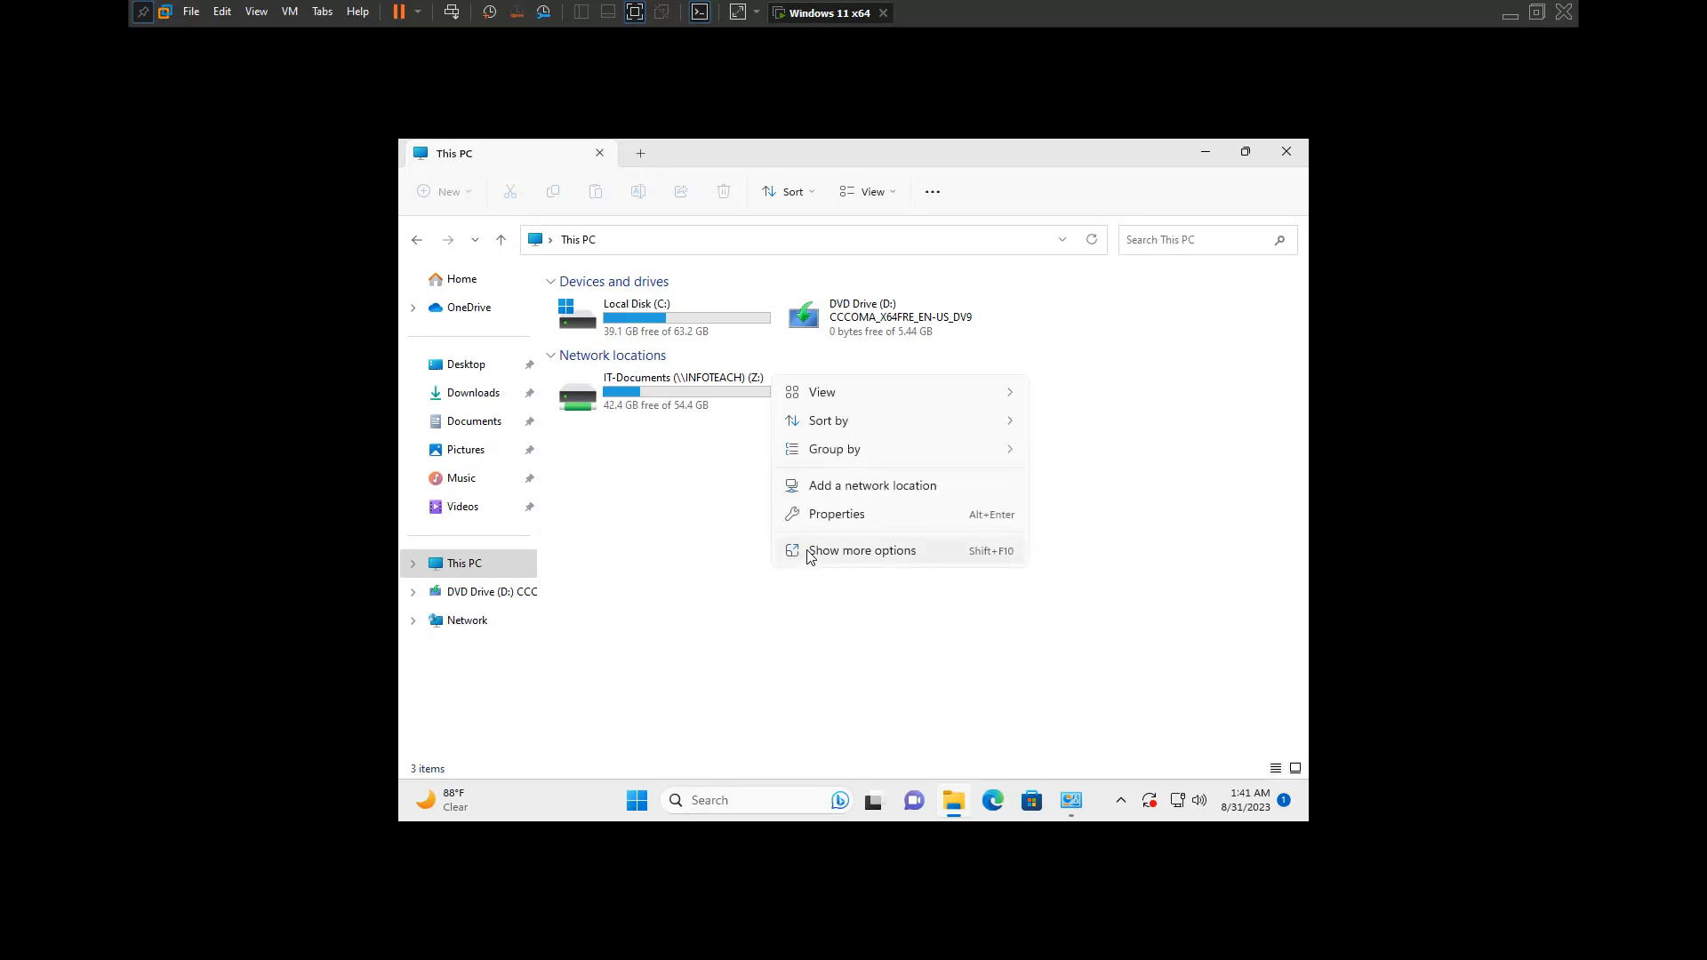
pyautogui.click(747, 533)
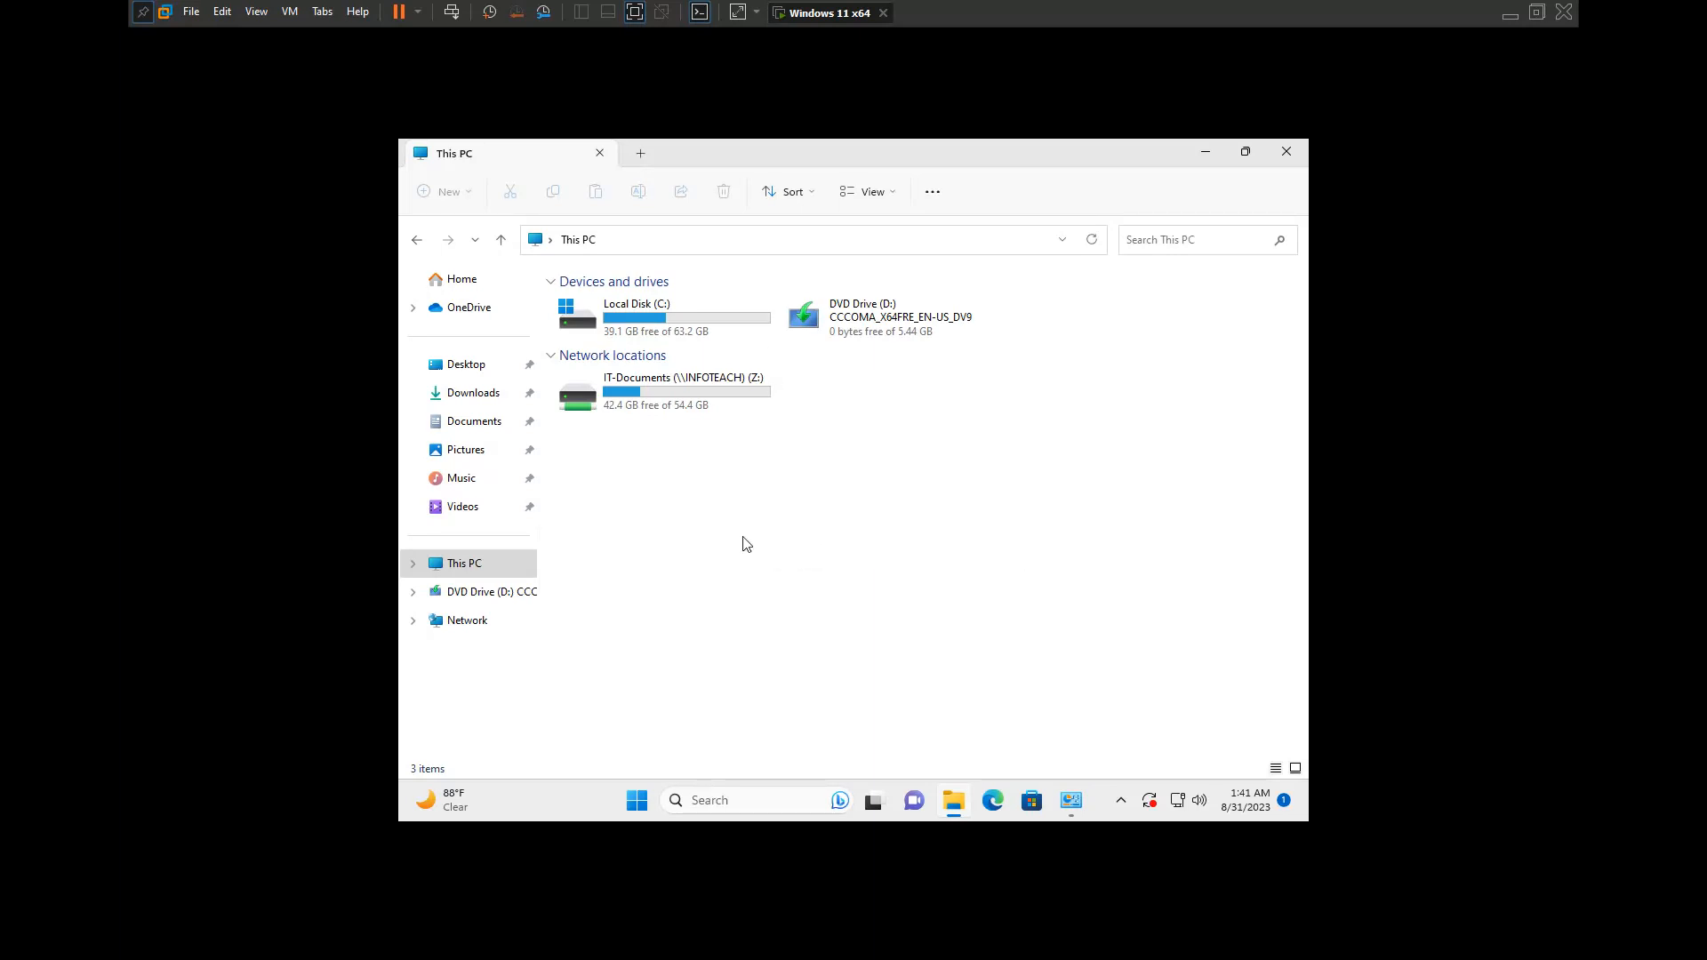
pyautogui.rightClick(763, 553)
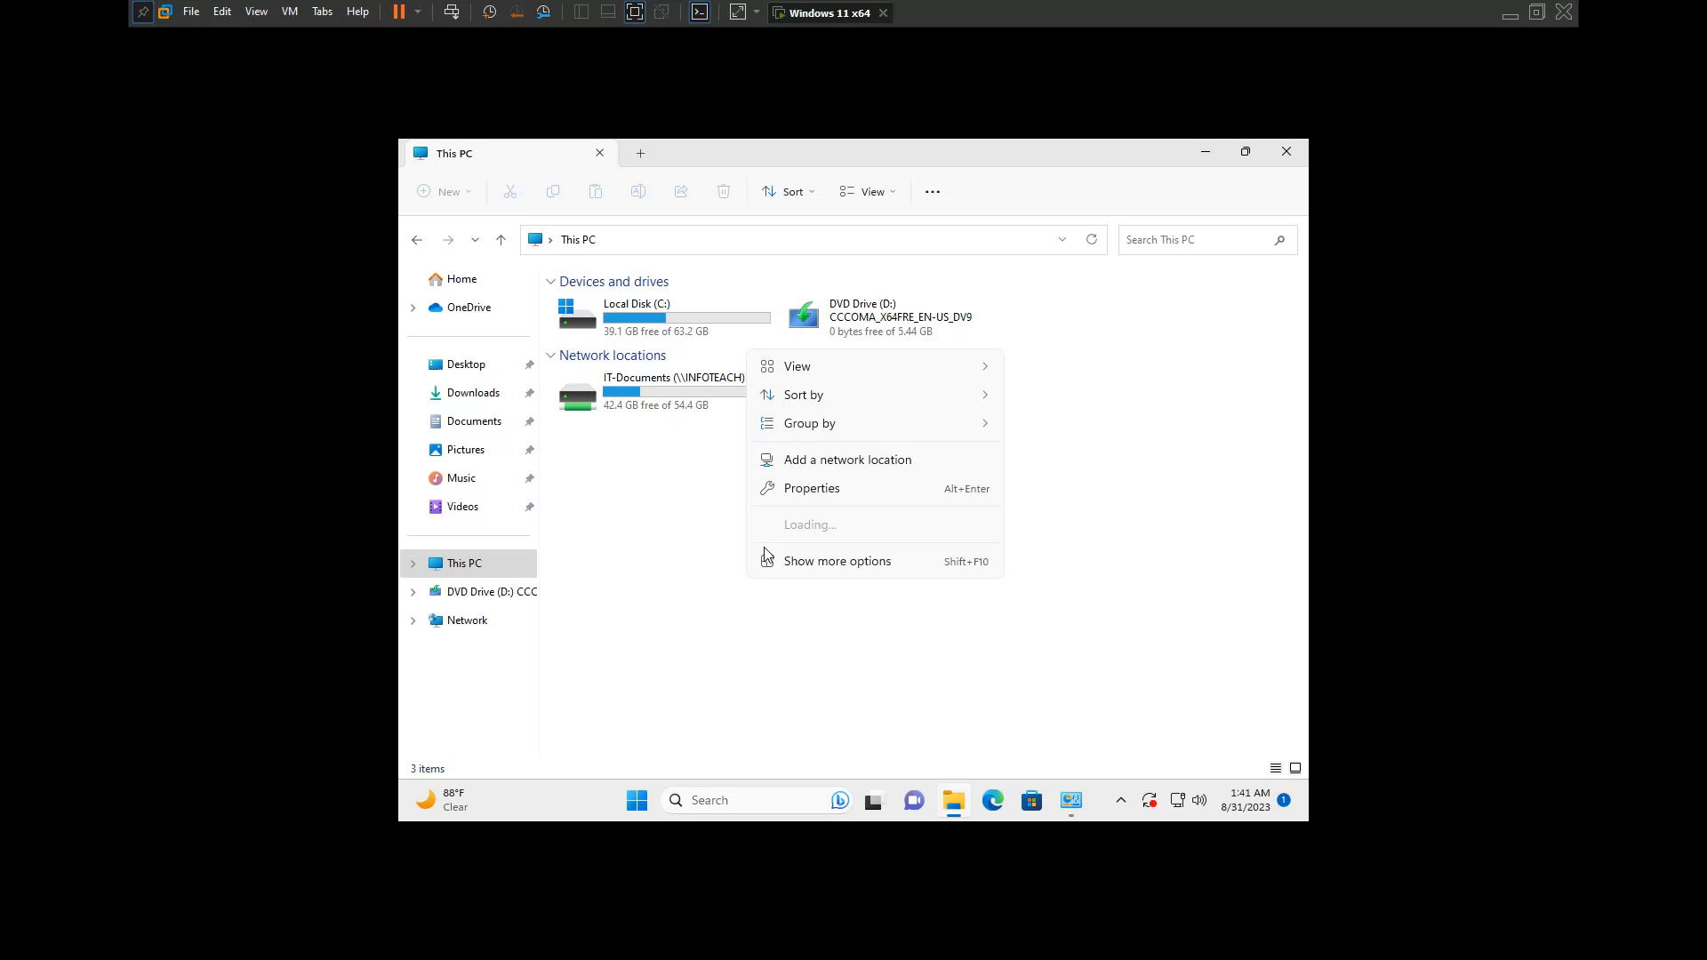
pyautogui.click(816, 561)
pyautogui.click(859, 628)
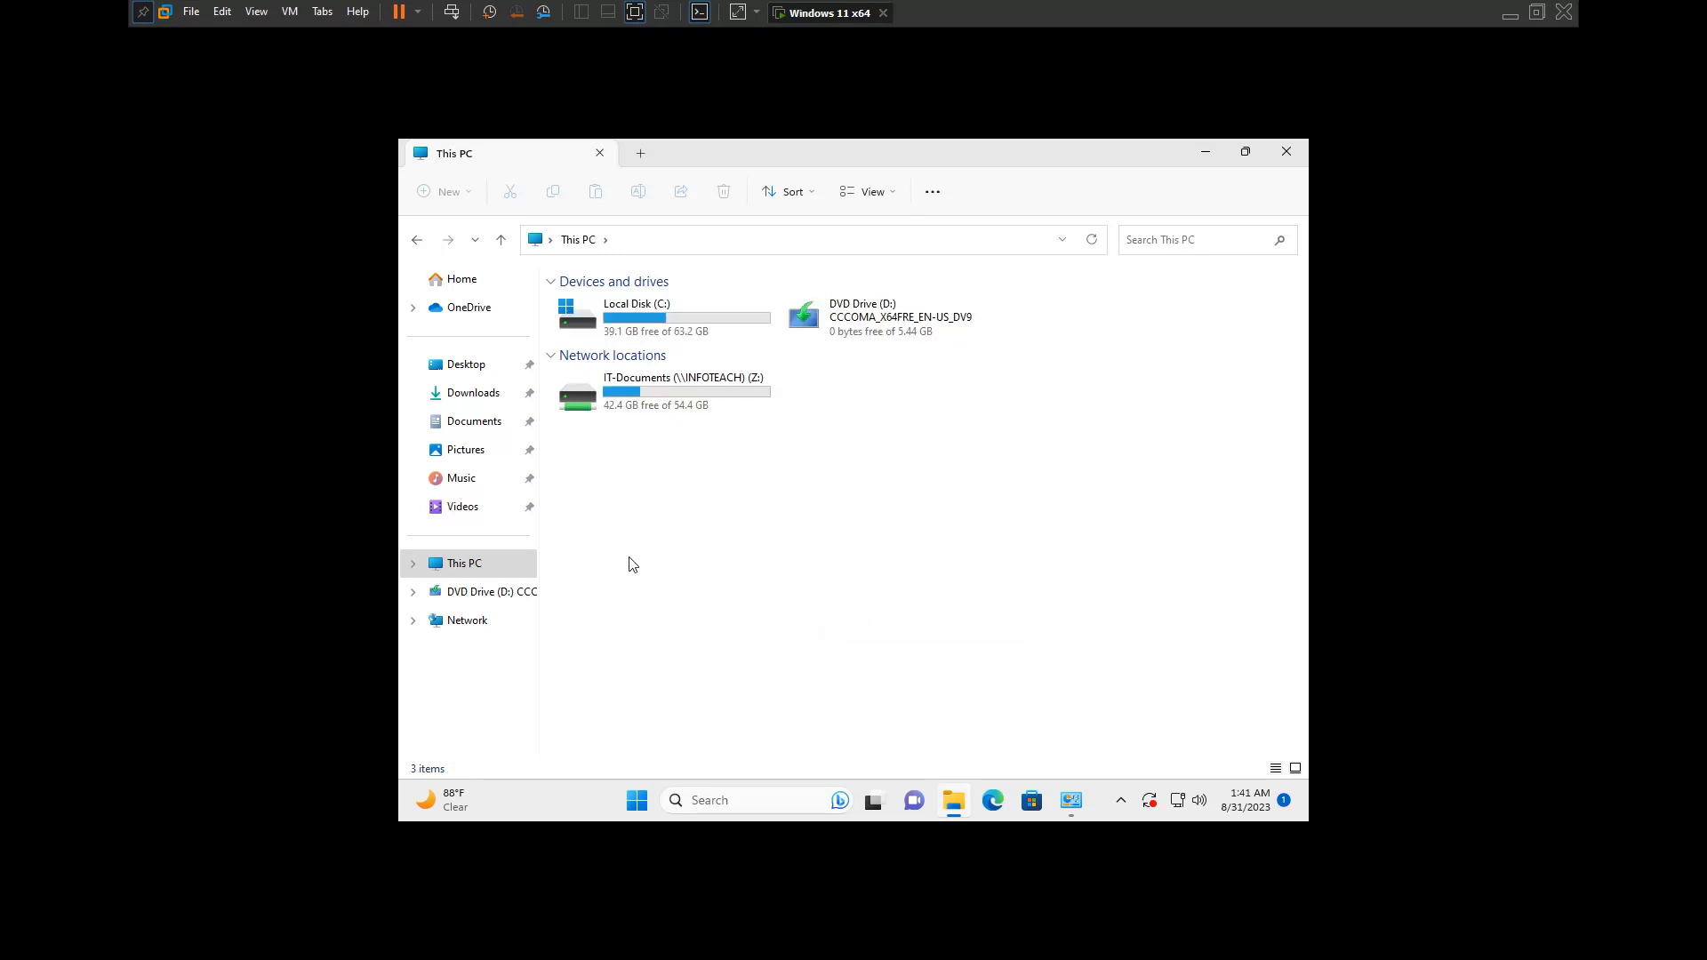
pyautogui.rightClick(465, 566)
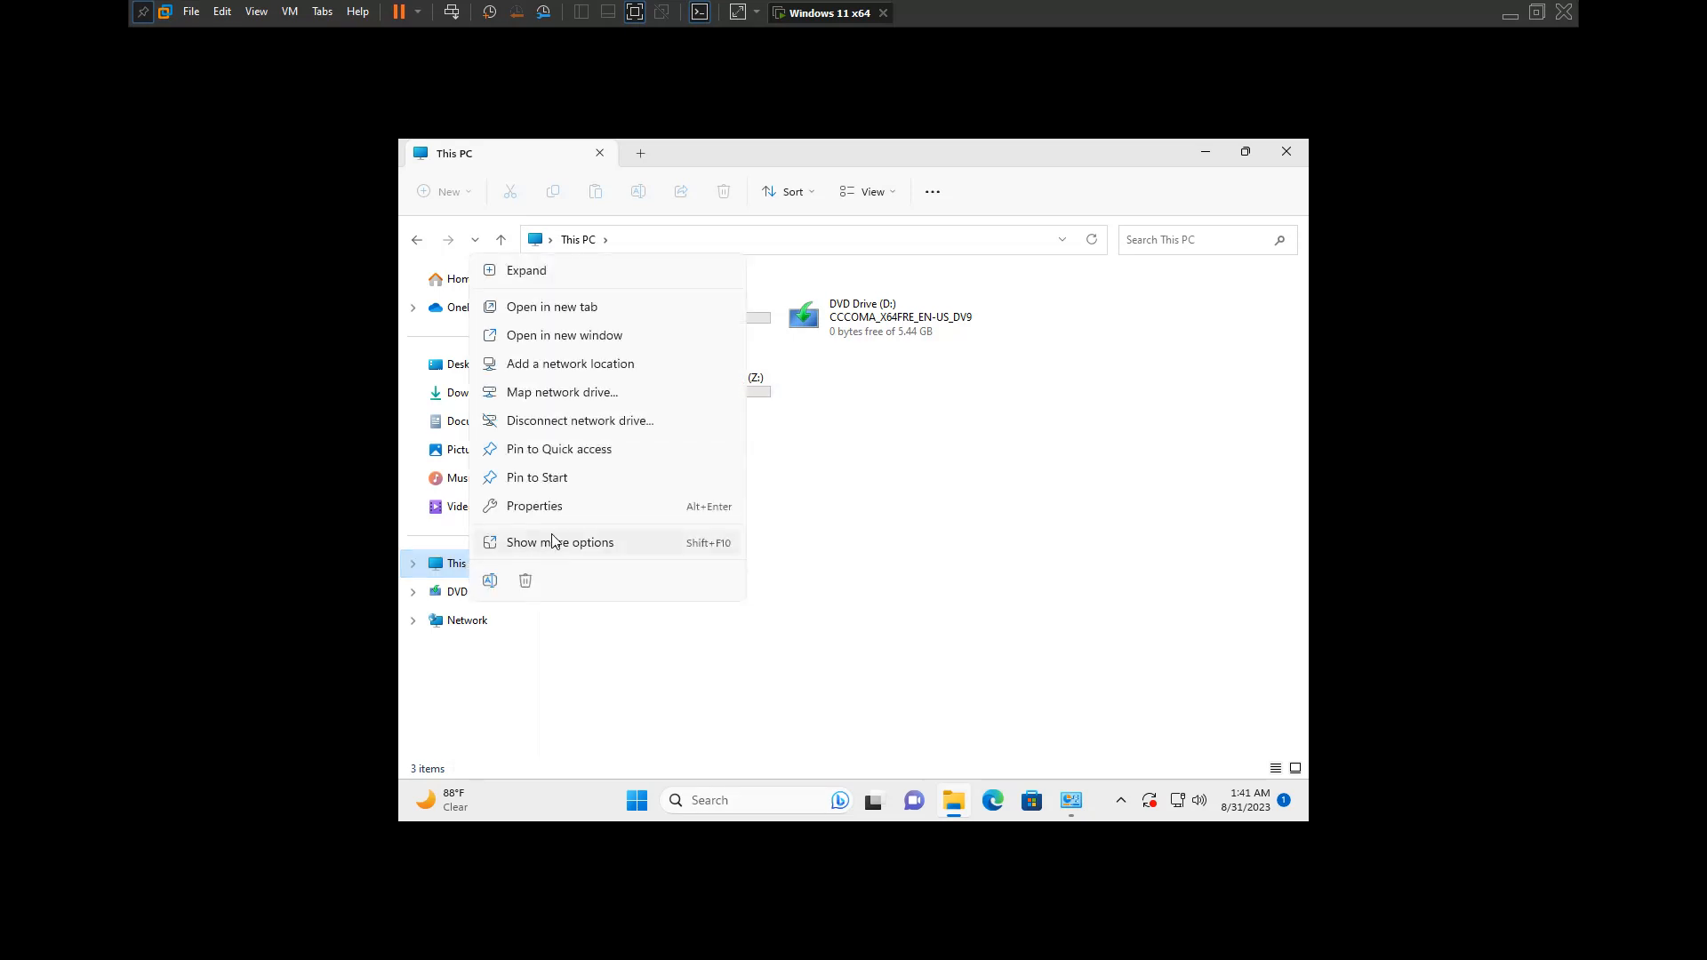
pyautogui.click(574, 389)
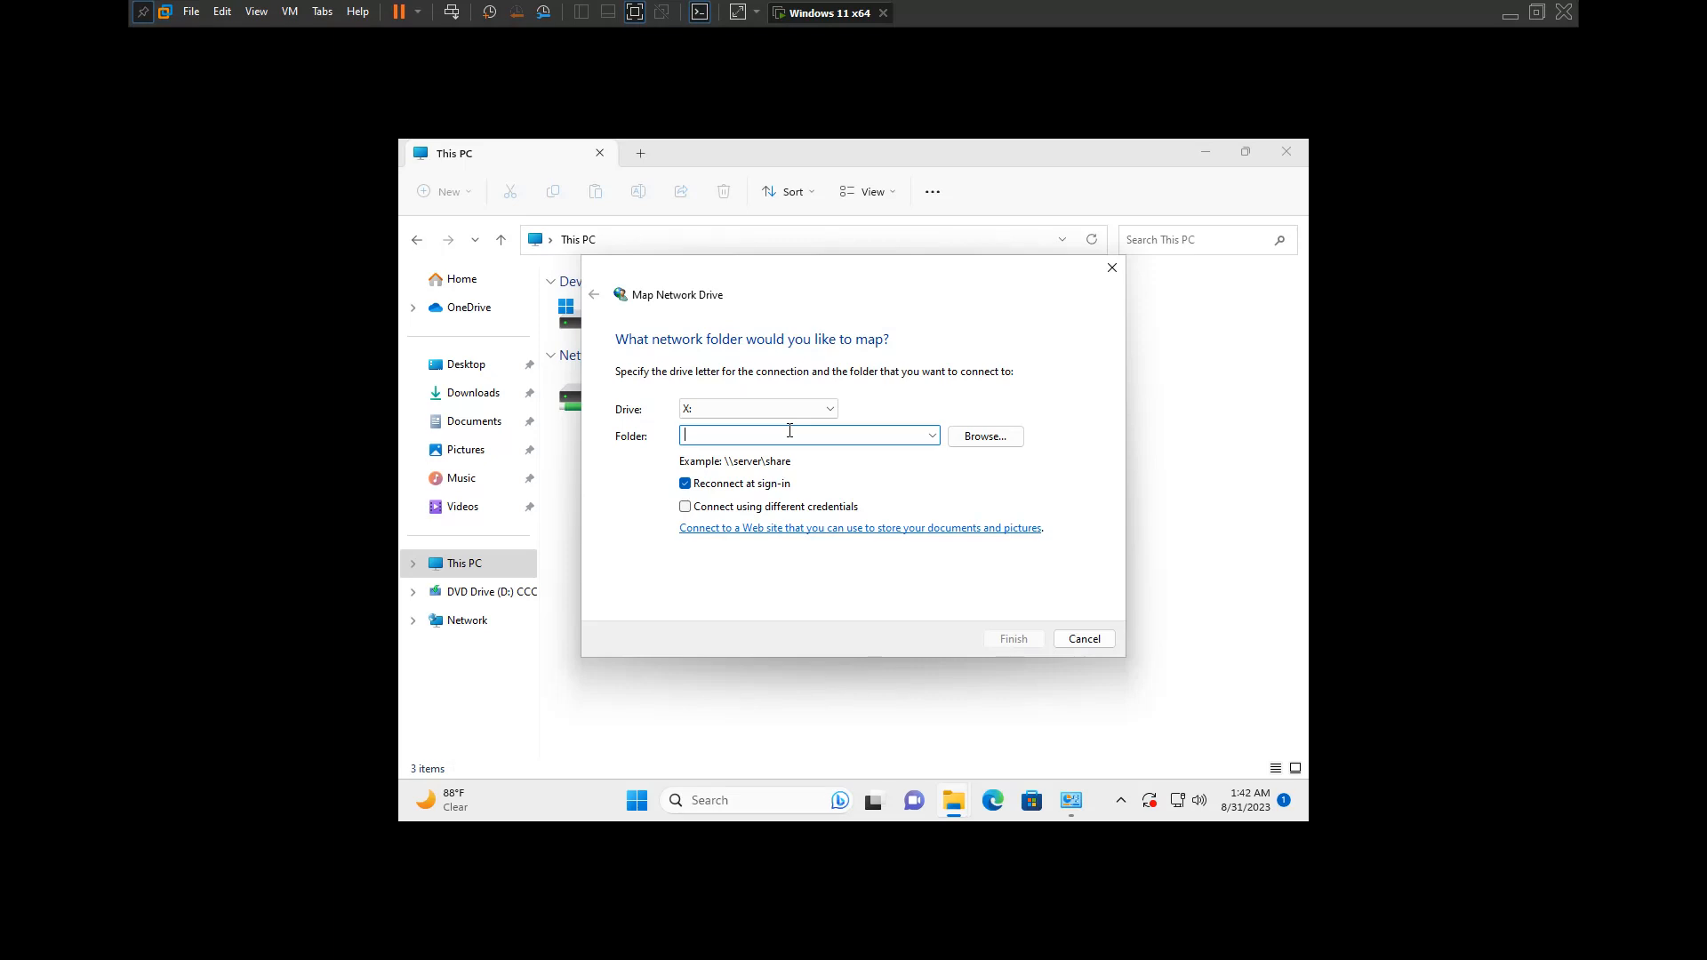
pyautogui.click(1113, 268)
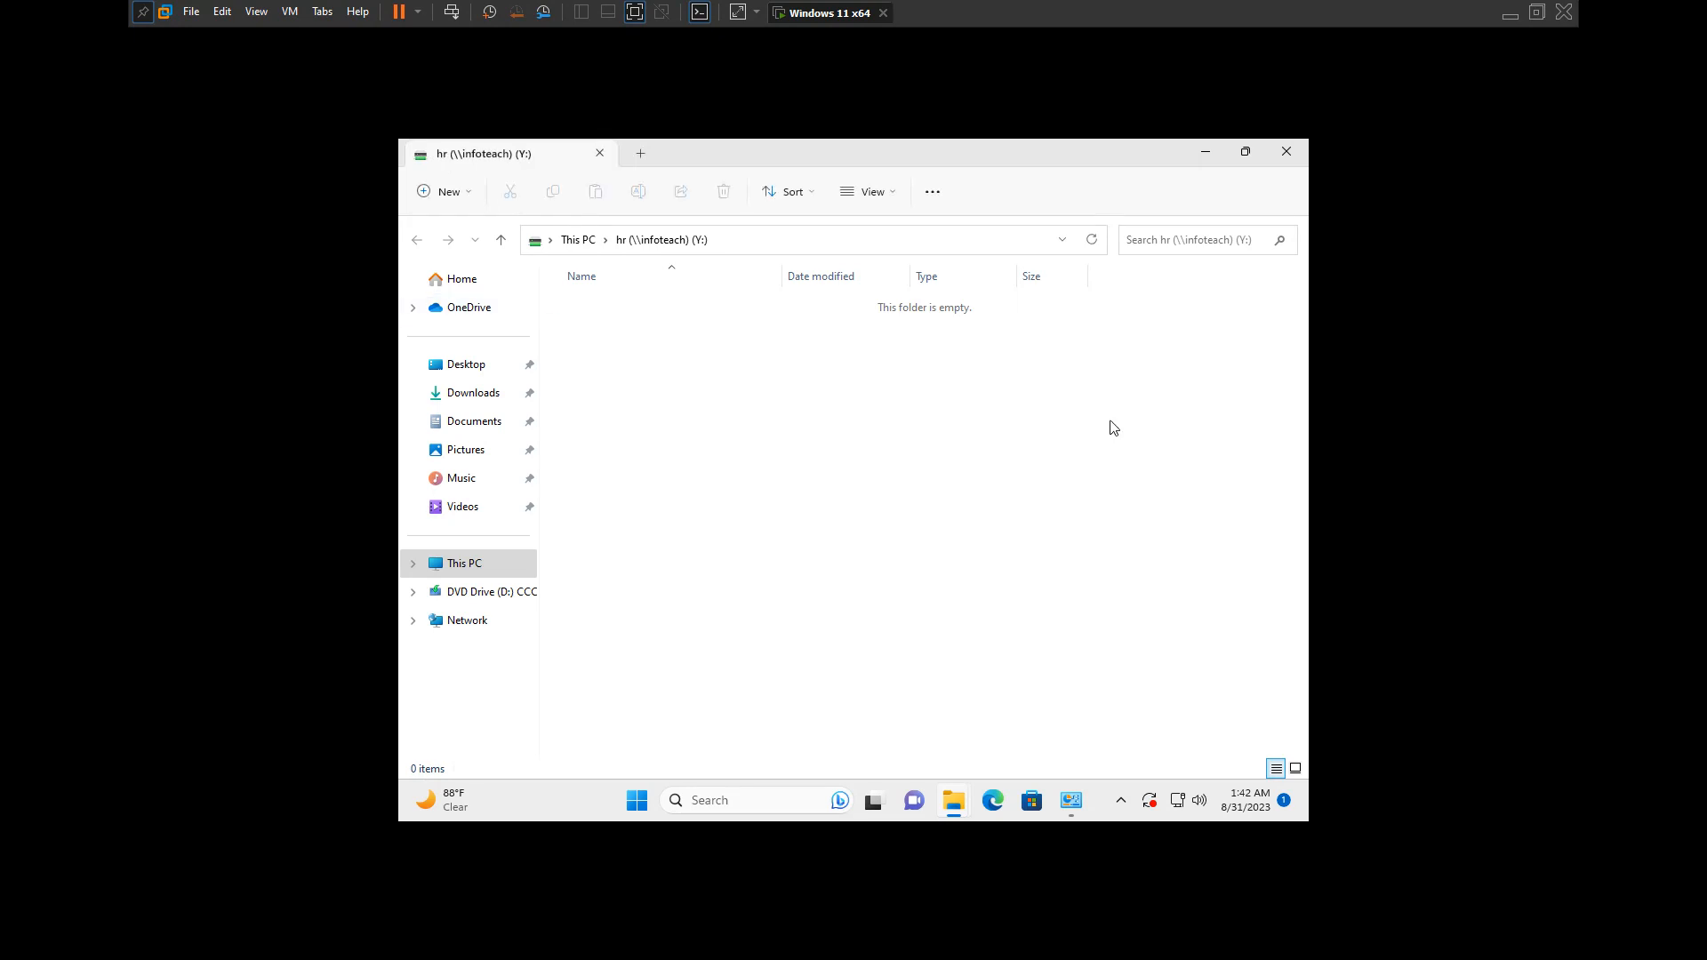
# Step: Close the mapped HR drive's window, then minimize the This PC window and the virtual machine
pyautogui.click(1286, 151)
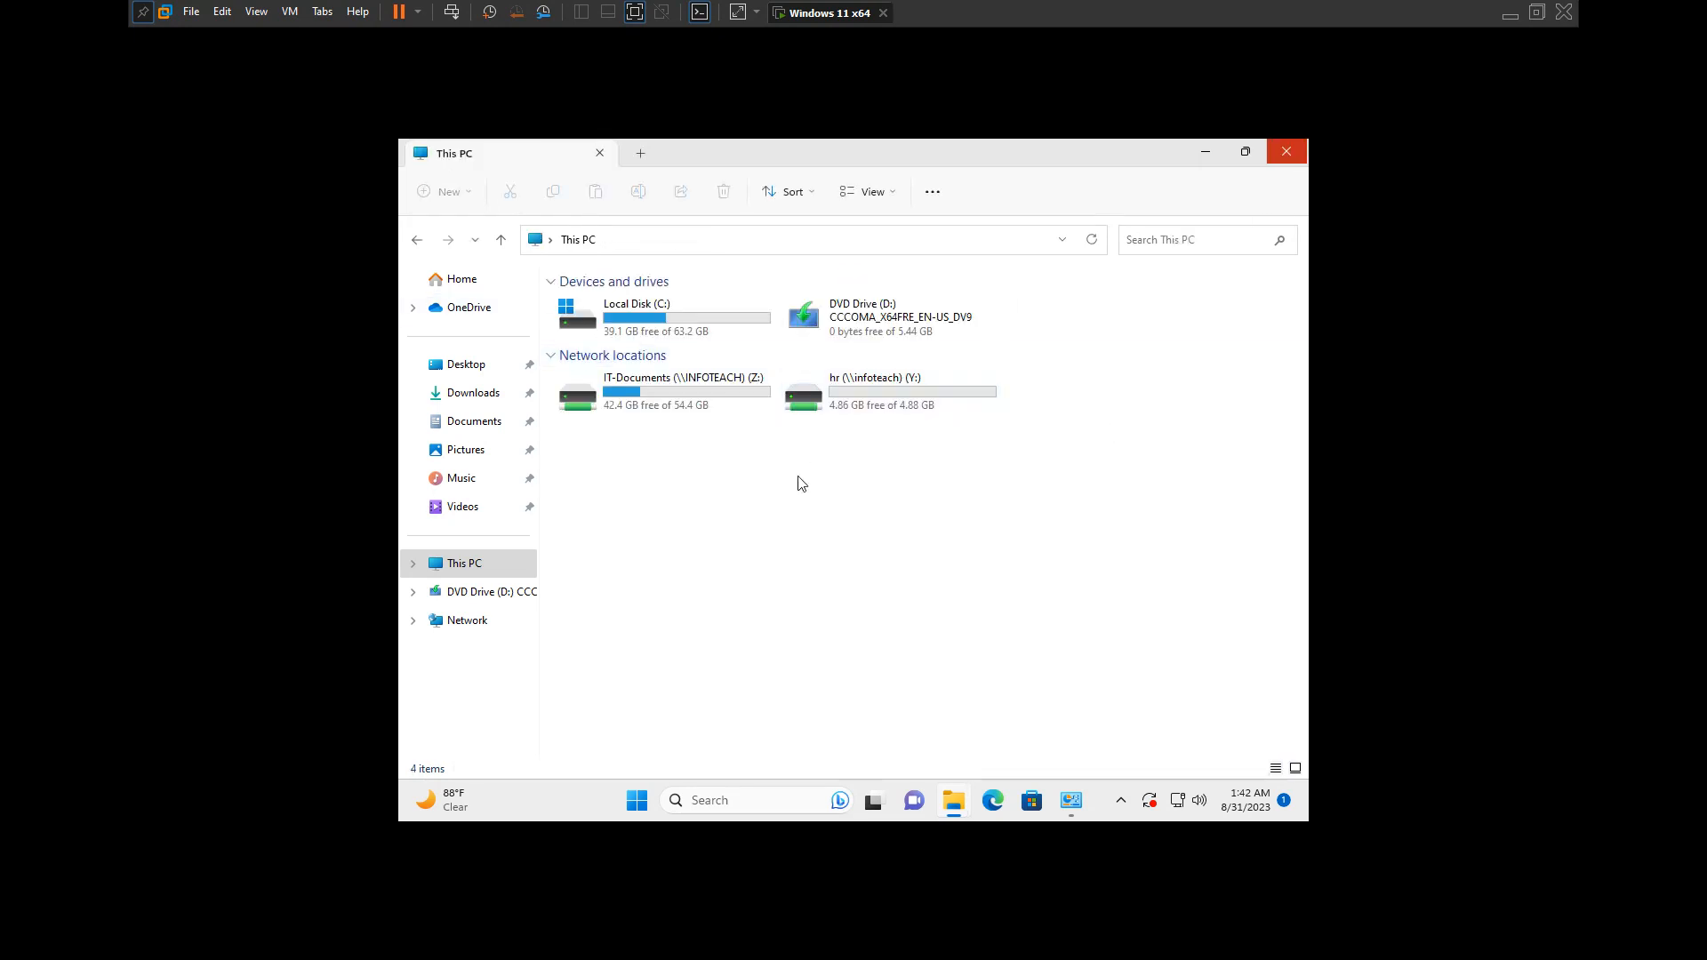
pyautogui.click(1205, 156)
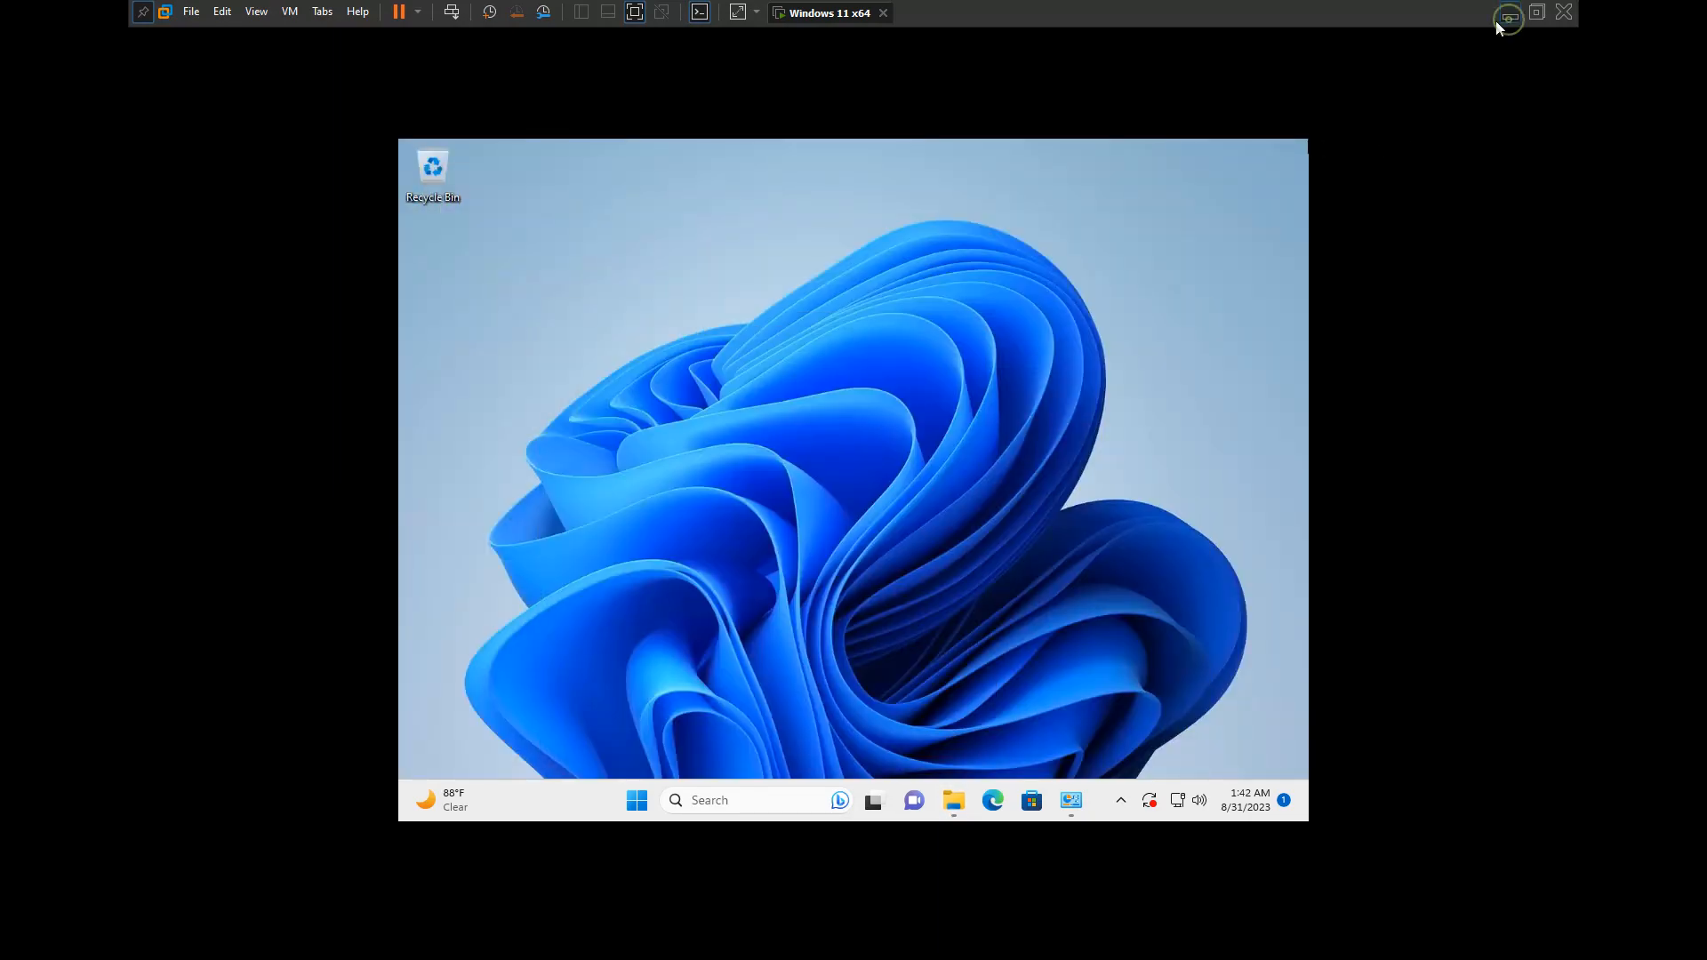
pyautogui.click(1508, 16)
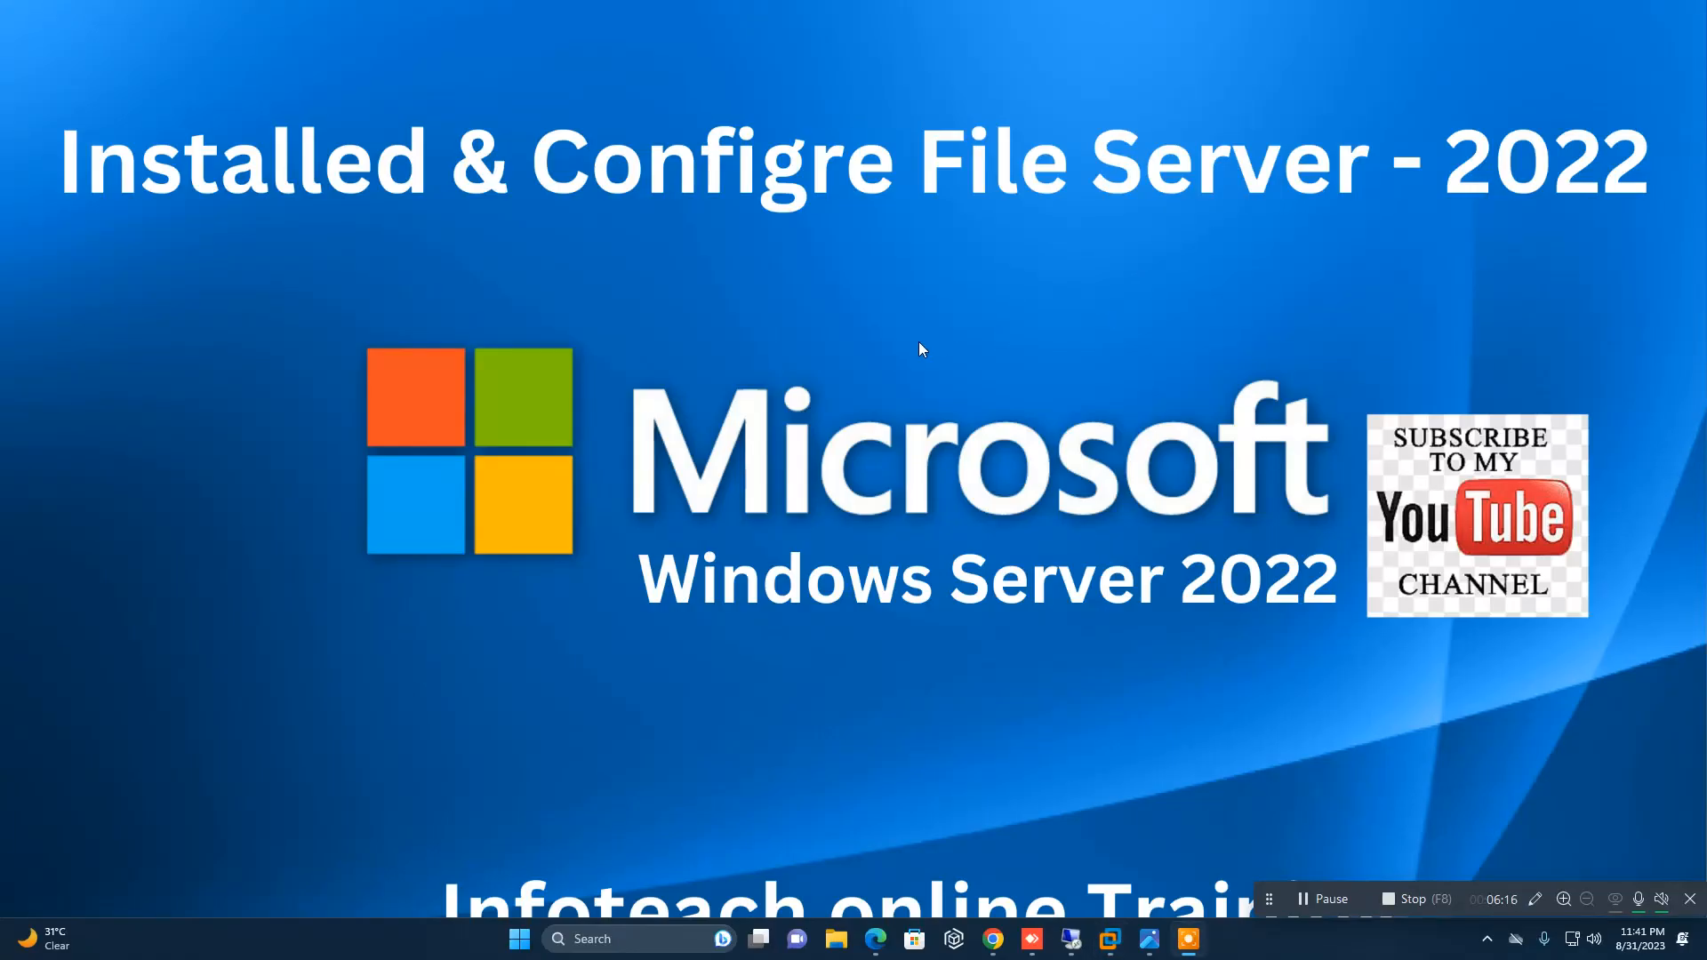